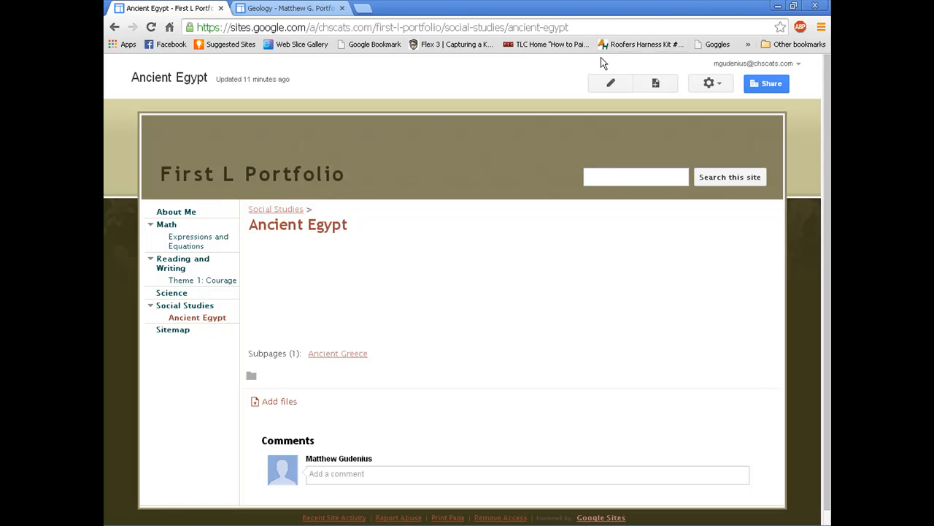
# Step: Switch the Ancient Egypt page into edit mode
pyautogui.click(611, 83)
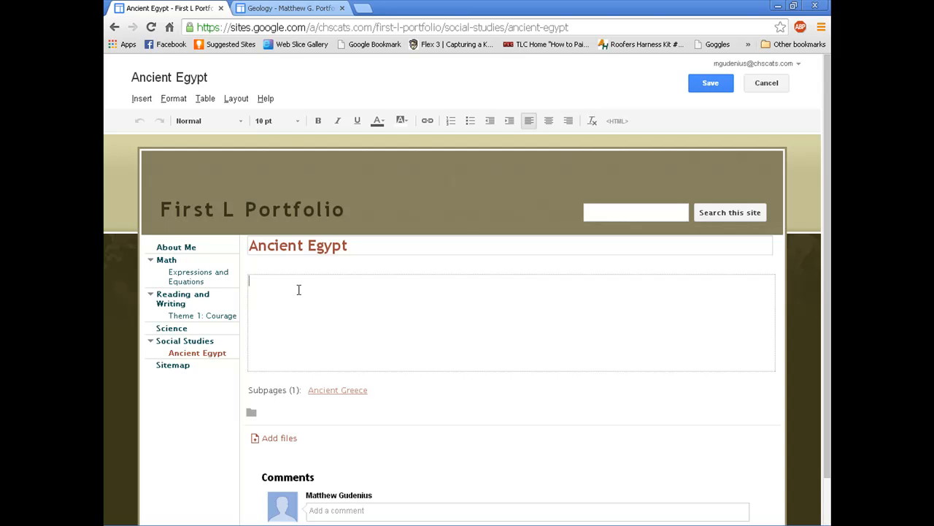
# Step: Write 'While learning about Ancient Egypt, we did many activities and created several products, including:' in the body
pyautogui.write('We created many')
pyautogui.hotkey('ctrl', 'a')
pyautogui.press('BackSpace')
pyautogui.write('While learning about a')
pyautogui.press('BackSpace')
pyautogui.write('Ancient Egypts')
pyautogui.write(' w')
pyautogui.press('BackSpace')
pyautogui.press('BackSpace')
pyautogui.press('BackSpace')
pyautogui.write(', we did m')
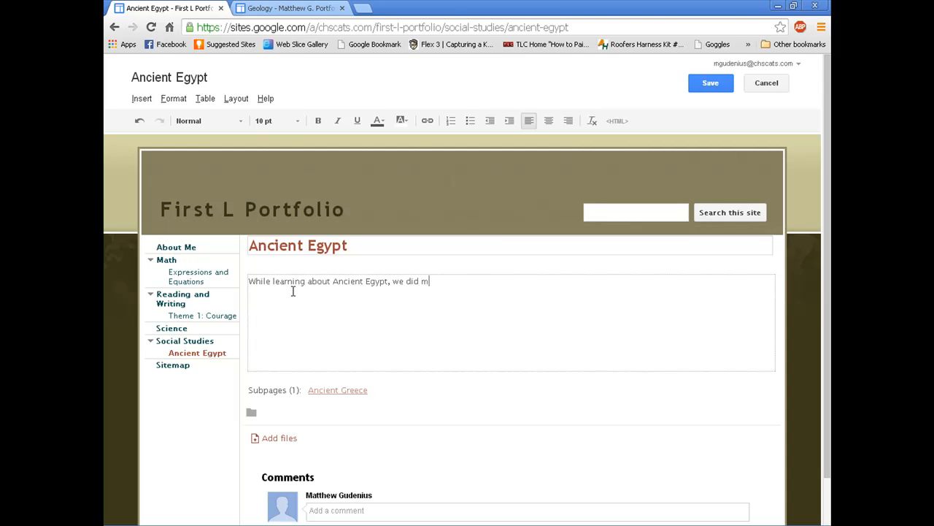
pyautogui.write('any activities and created several')
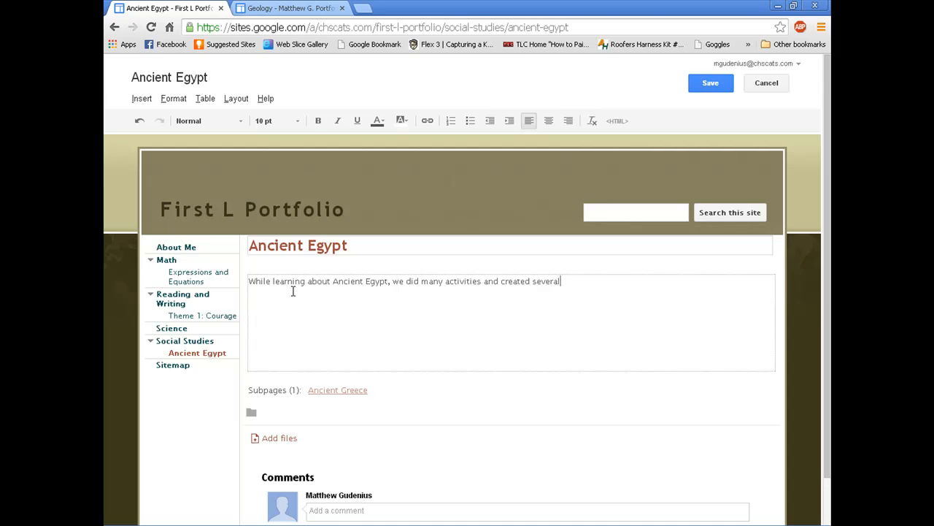
pyautogui.write(' products, including:')
# Step: Add bullets for An Ancient Egypt Map, a Tiki-Toki timeline and a tour of Egyptian sites
pyautogui.click(471, 121)
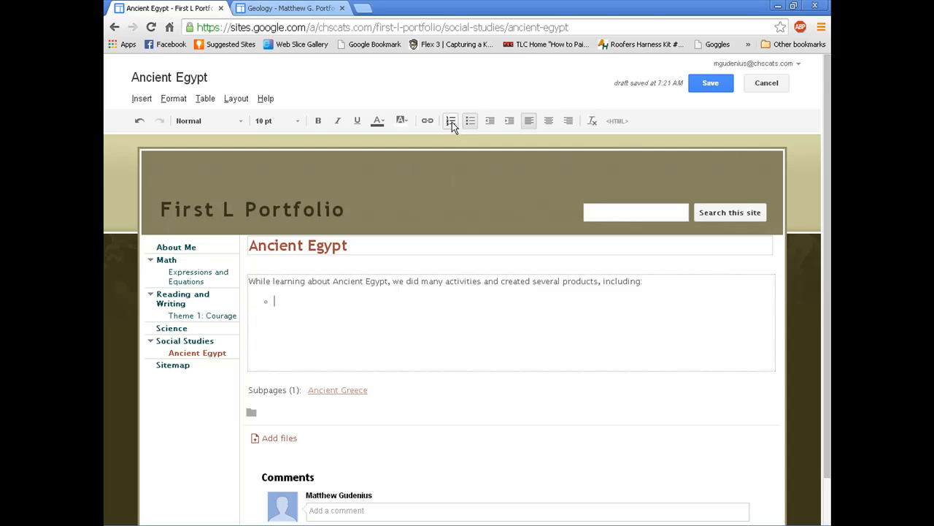
pyautogui.click(449, 121)
pyautogui.click(469, 121)
pyautogui.write('An Ancient Eg')
pyautogui.write('ypt Map ')
pyautogui.write('A timelin')
pyautogui.write('e at Tiki-Toki')
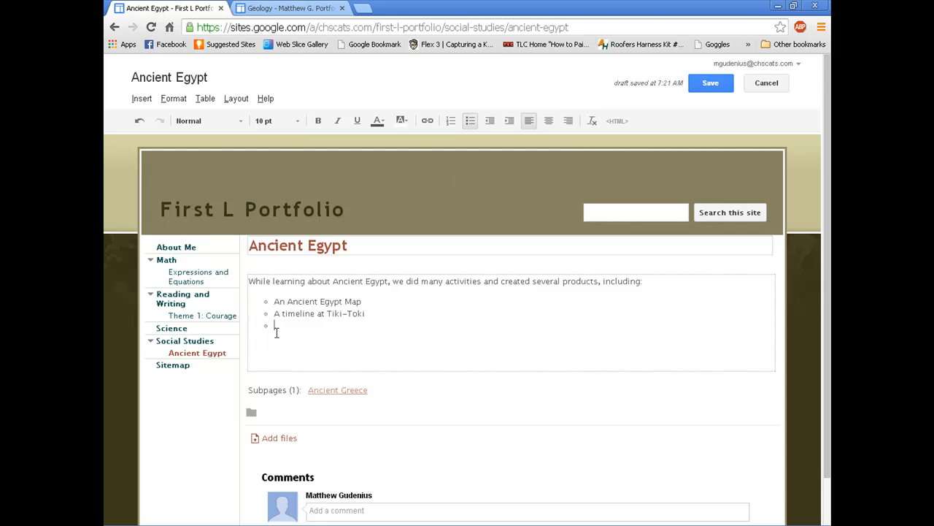
pyautogui.write('tour of Ancient Egyptian sites and temples')
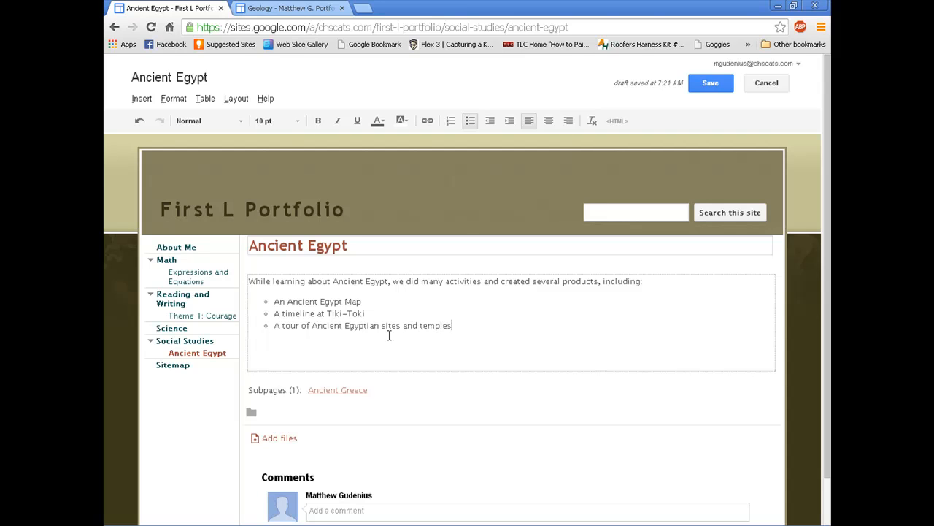
# Step: Reword the third bullet to 'tour website for Ancient Egyptian sites and temples' and save
pyautogui.click(299, 326)
pyautogui.write('website')
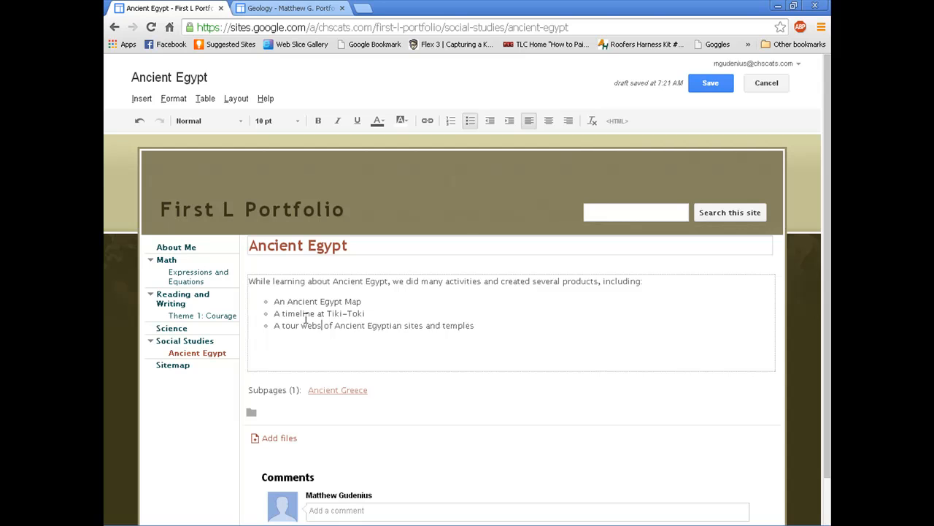
pyautogui.press('Delete')
pyautogui.press('Delete')
pyautogui.press('Delete')
pyautogui.write('for')
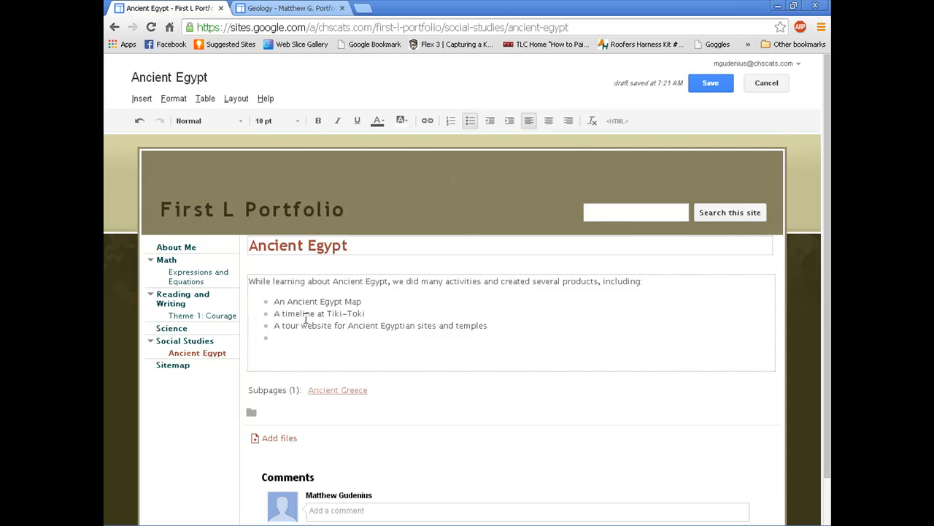
pyautogui.click(725, 85)
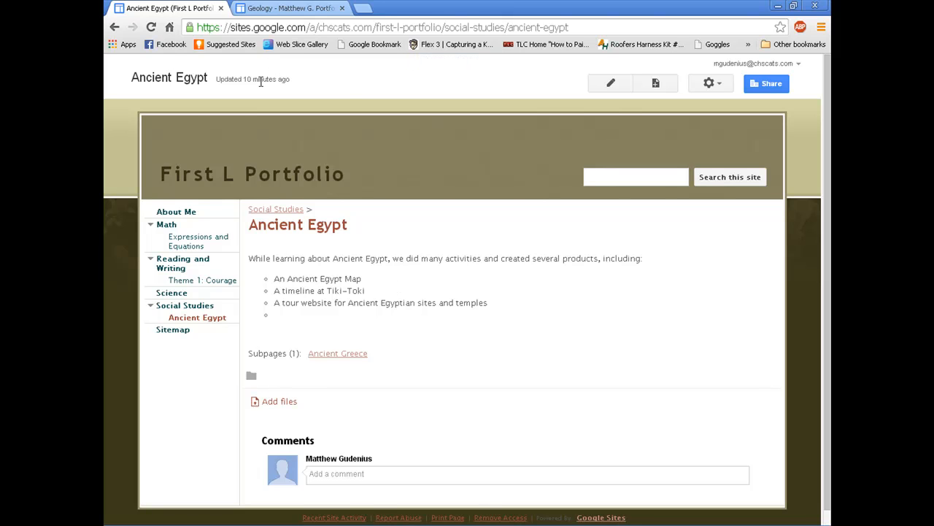
pyautogui.click(723, 84)
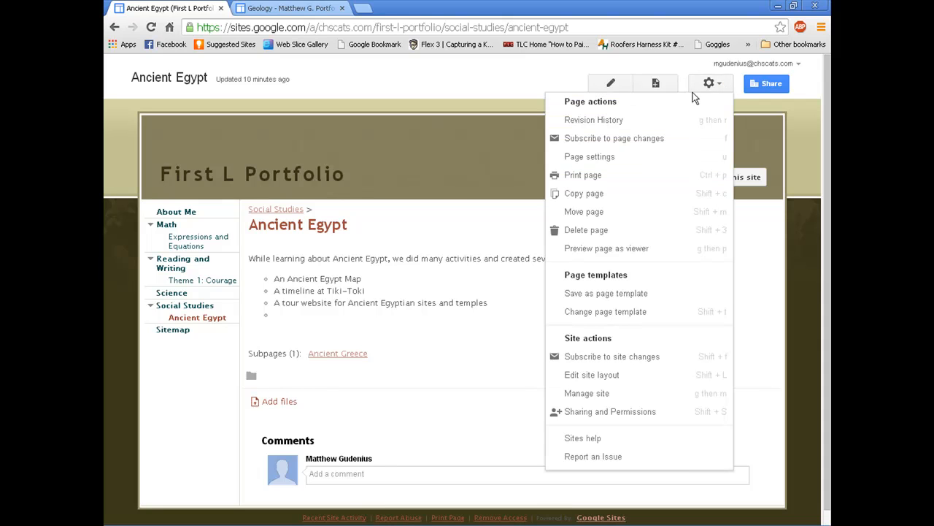
pyautogui.click(597, 121)
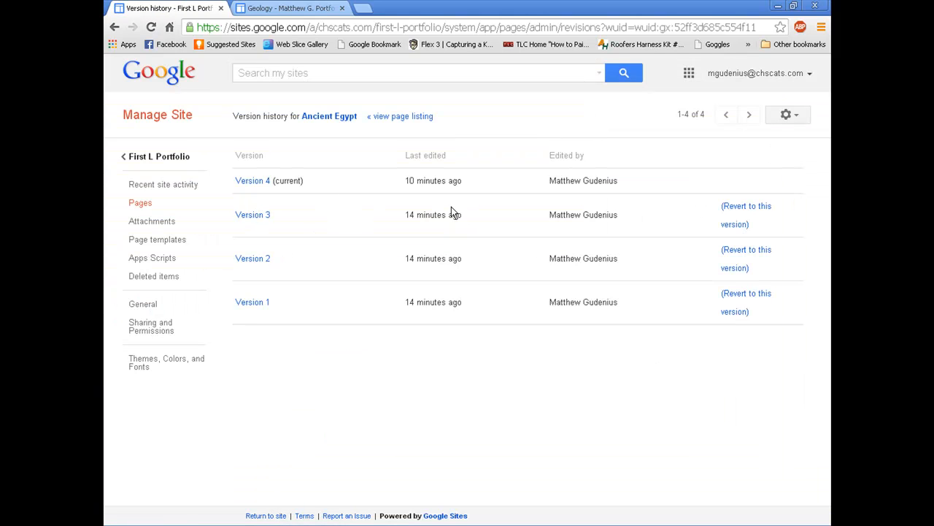
pyautogui.click(259, 261)
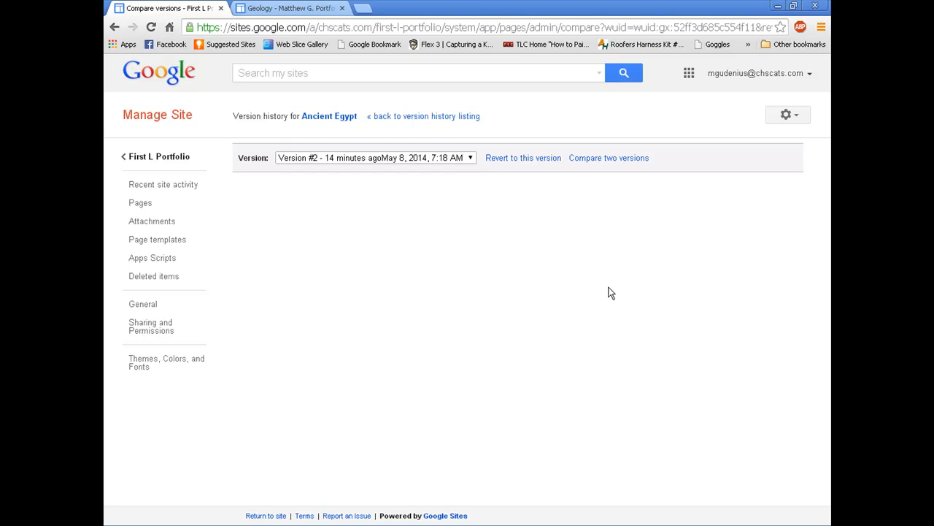
pyautogui.click(608, 159)
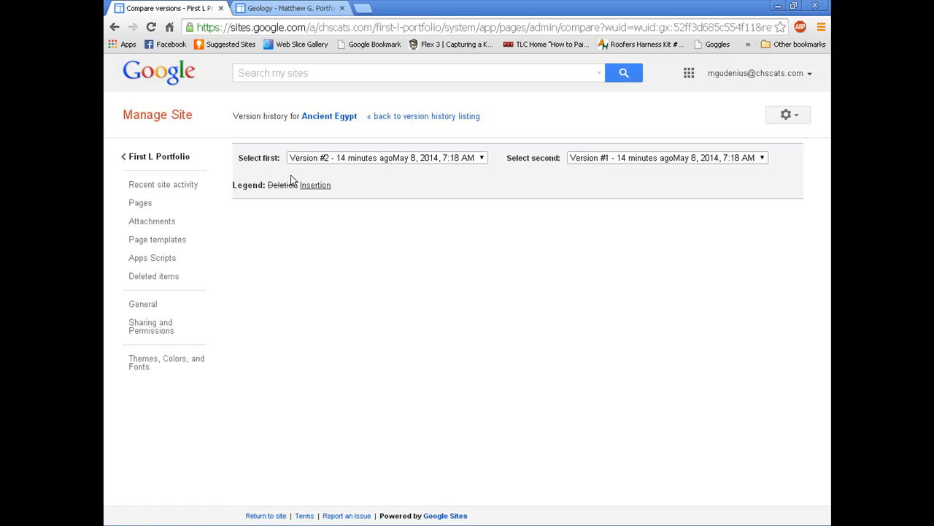
pyautogui.click(615, 156)
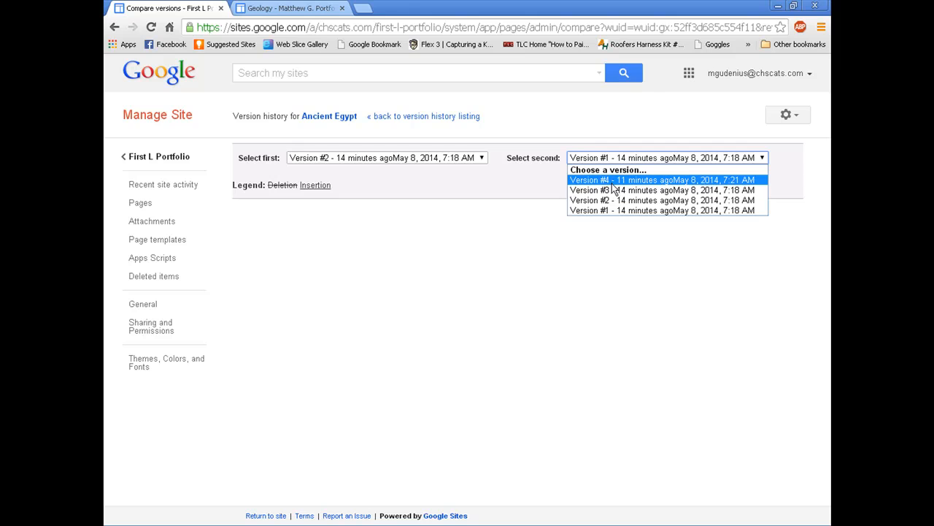
pyautogui.click(611, 181)
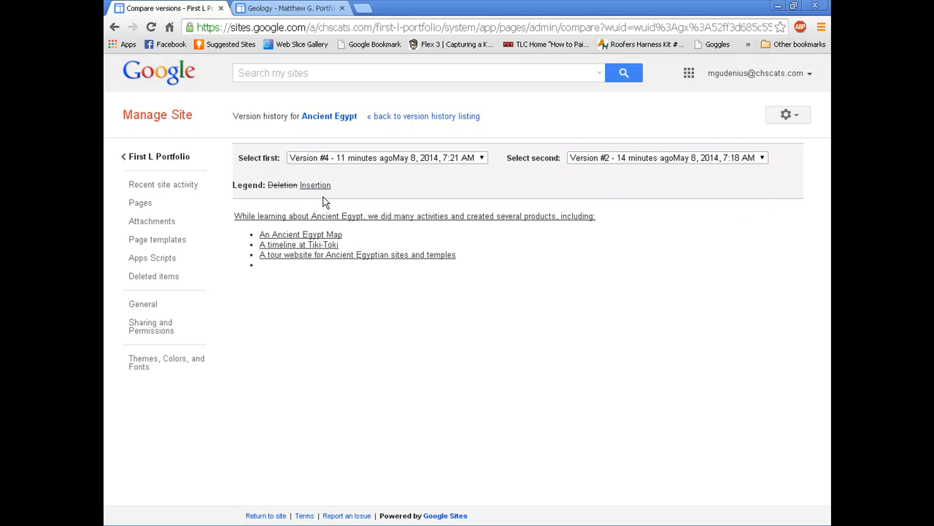
pyautogui.click(447, 116)
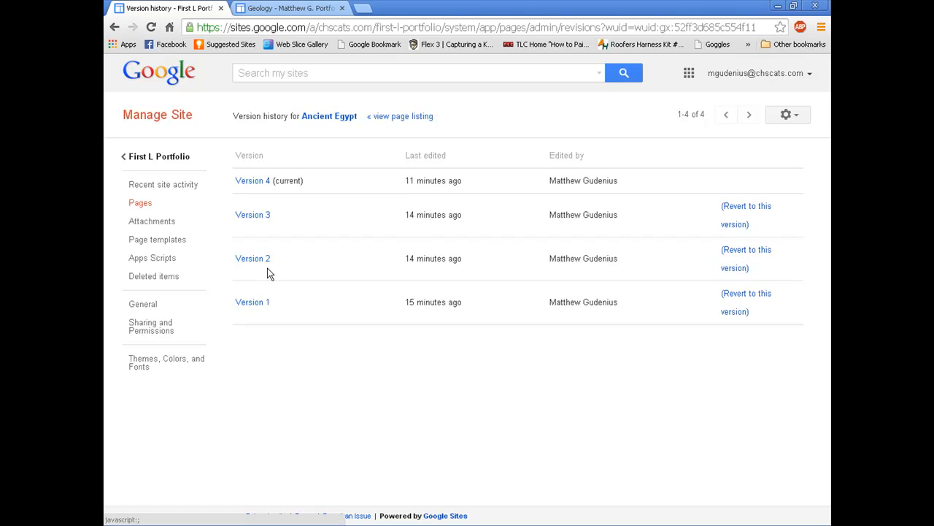
pyautogui.click(114, 27)
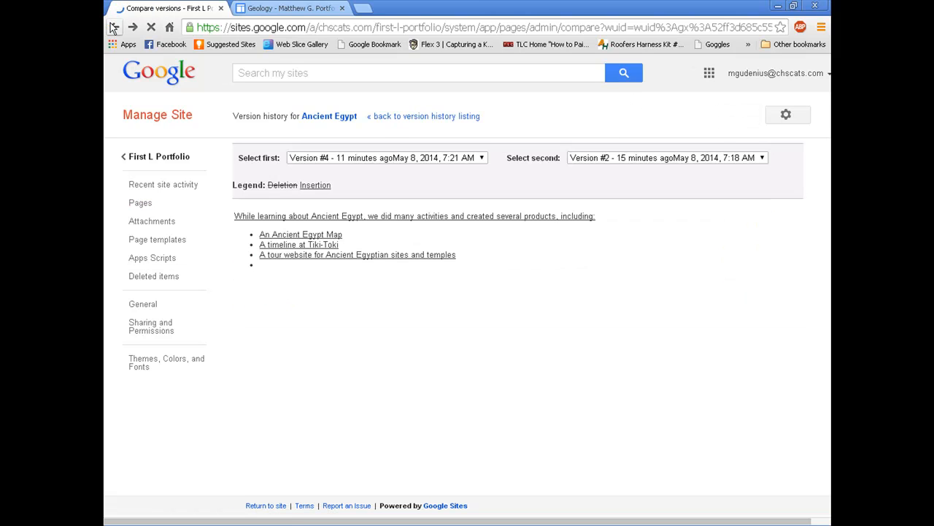
pyautogui.click(114, 27)
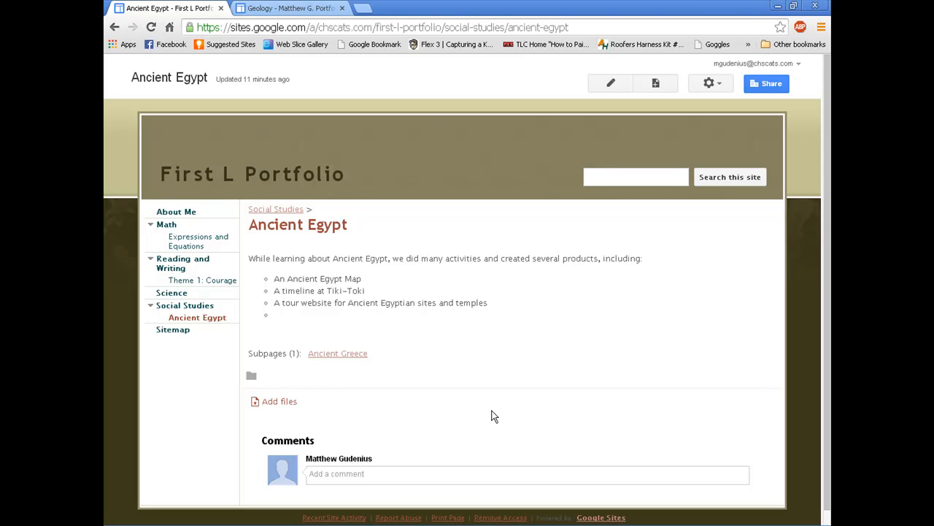
# Step: On the About Me page, type a greeting with the student's name as a 6th grade student
pyautogui.click(613, 83)
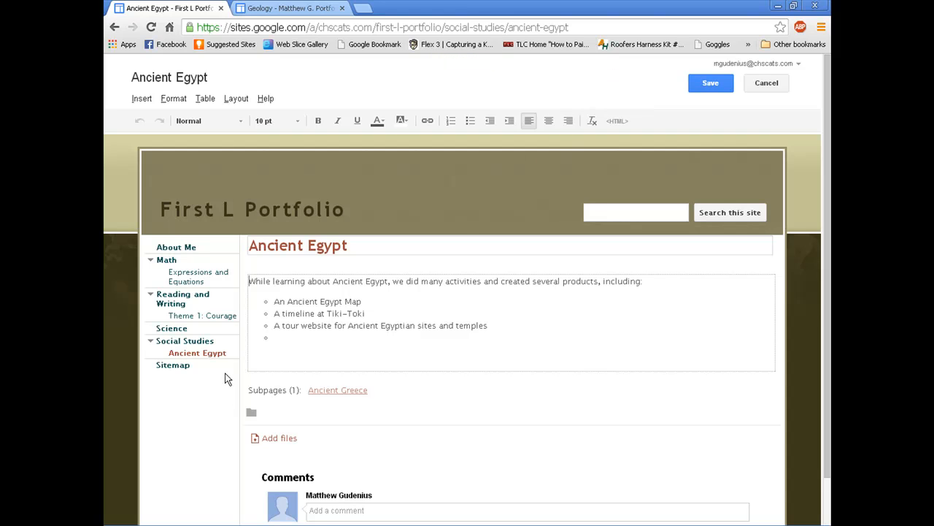
pyautogui.click(178, 248)
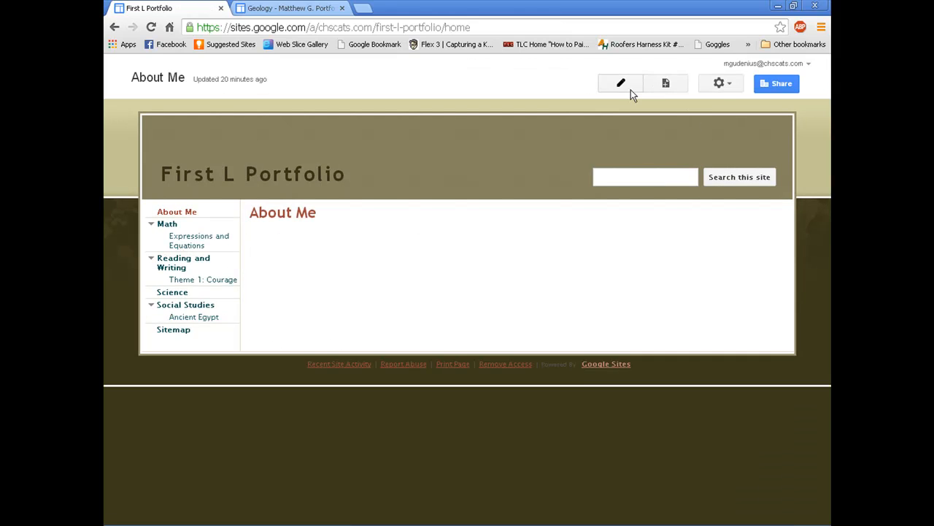
pyautogui.click(621, 83)
pyautogui.write('Hello! My name ')
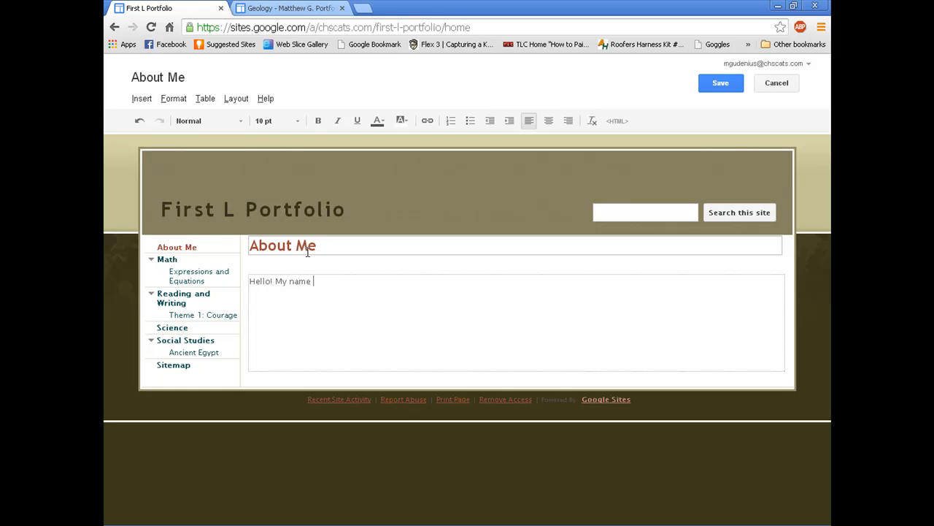
pyautogui.write("is Matthew and I'm a 6th grade student.")
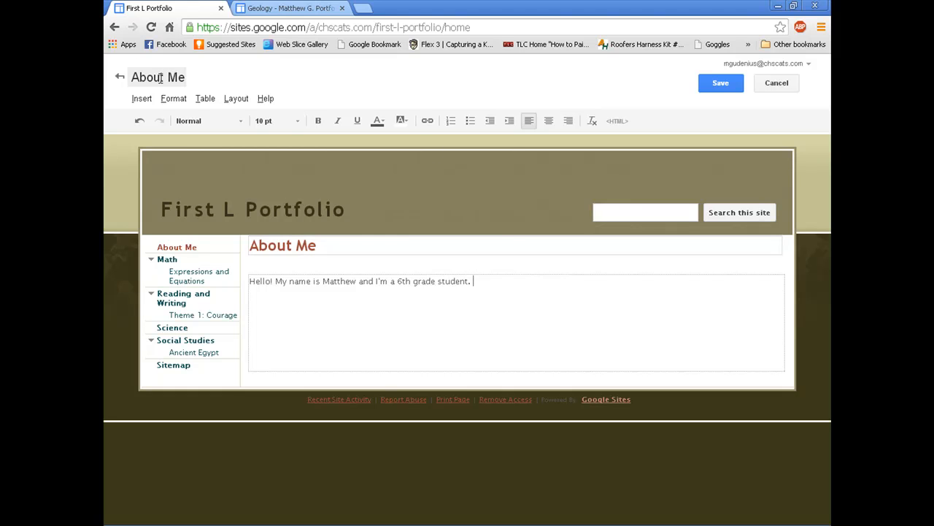
pyautogui.click(148, 97)
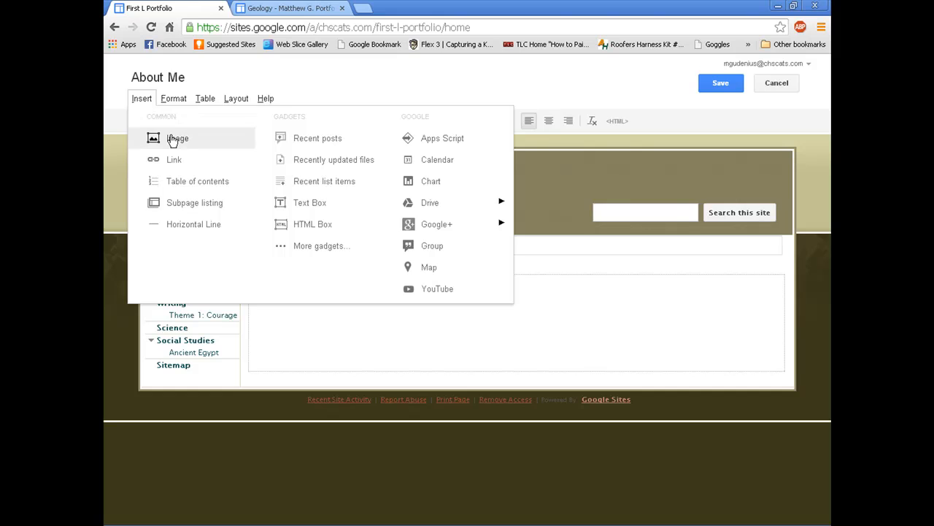
# Step: Upload the 'my face' image from the 6th Grade folder below the greeting
pyautogui.click(174, 139)
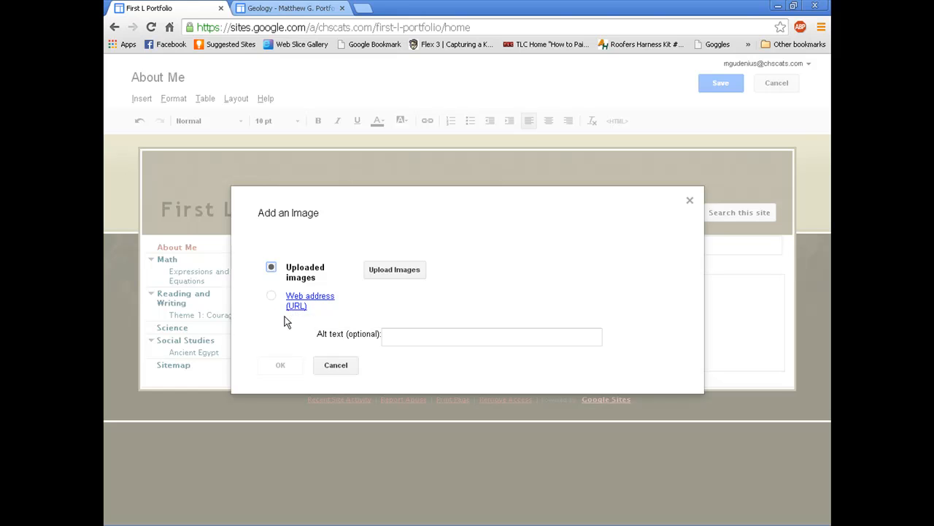
pyautogui.click(393, 273)
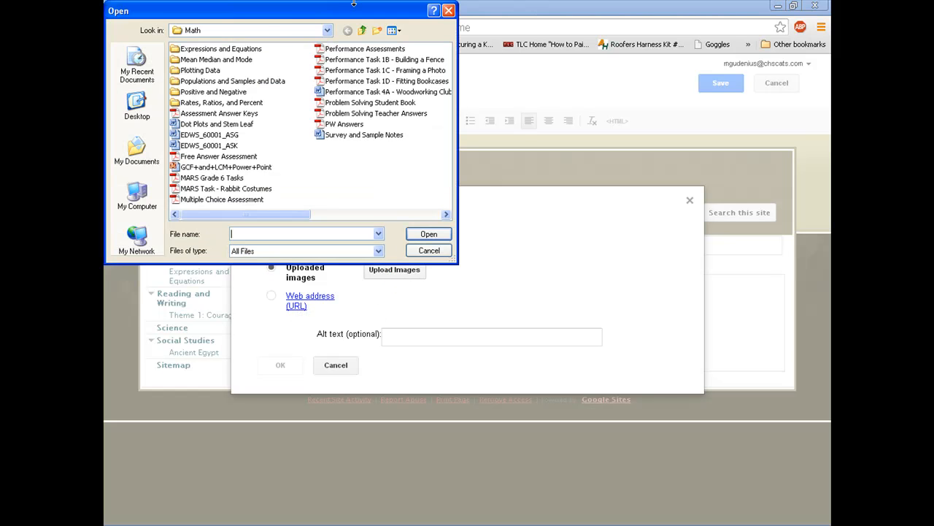
pyautogui.click(327, 31)
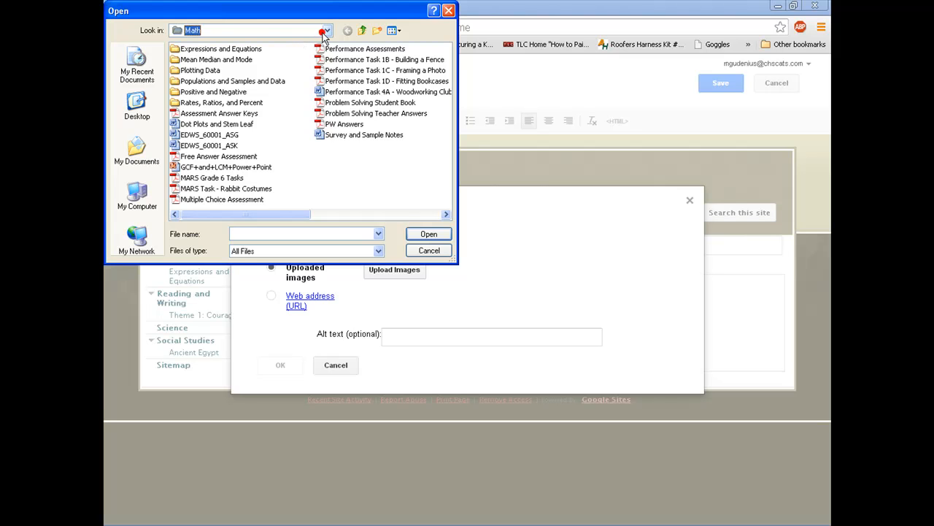
pyautogui.click(216, 74)
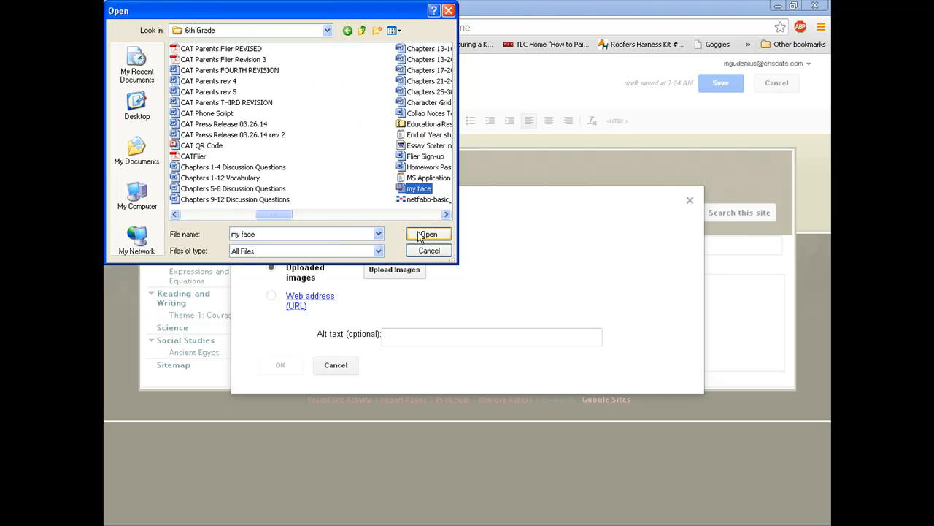
pyautogui.click(417, 234)
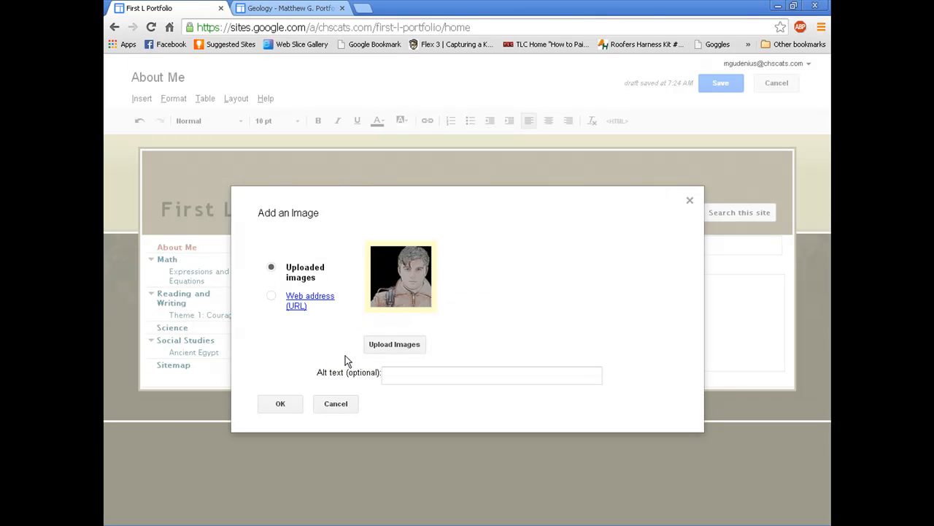
pyautogui.click(292, 404)
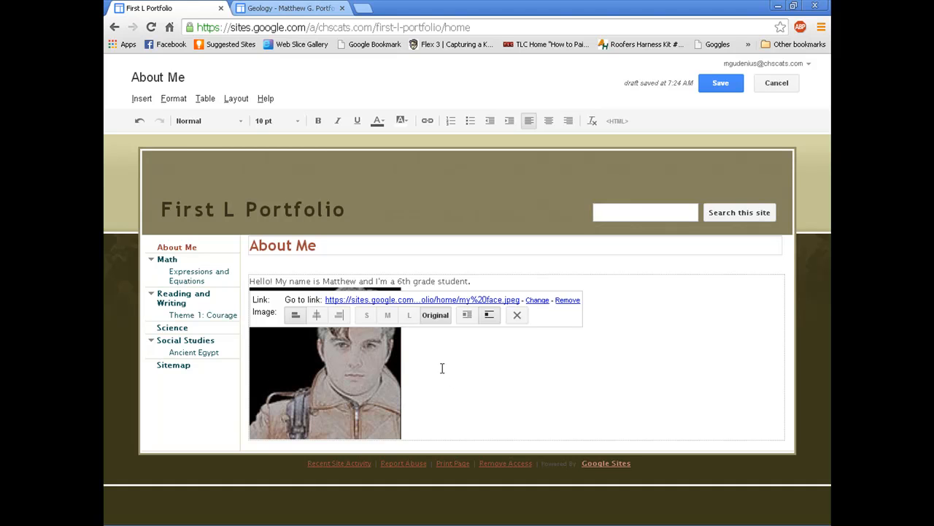
# Step: Make the face photo small, centred, with text wrapping beside it
pyautogui.click(385, 315)
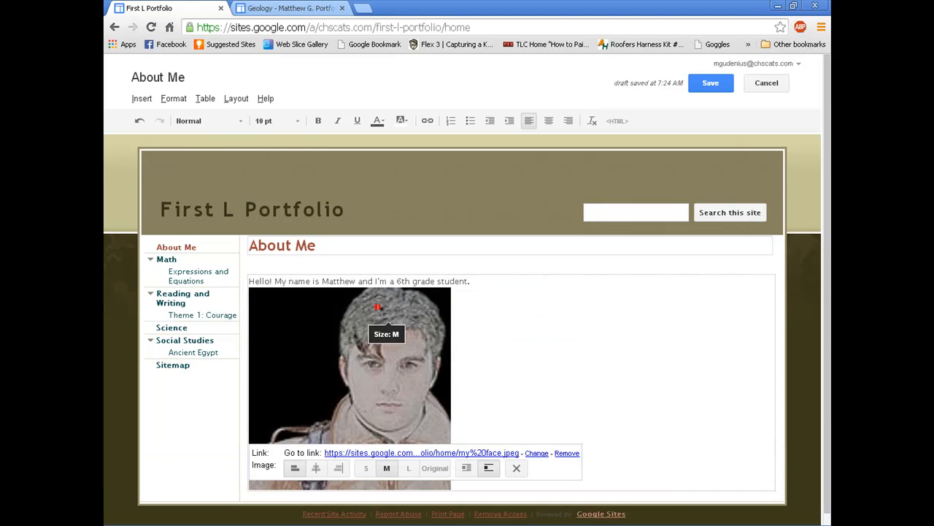
pyautogui.click(366, 468)
pyautogui.click(316, 443)
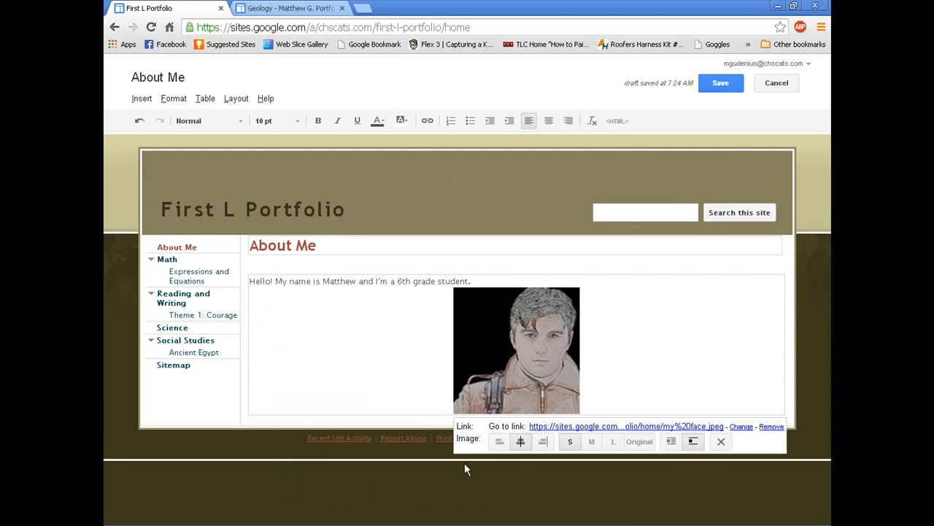
pyautogui.click(671, 442)
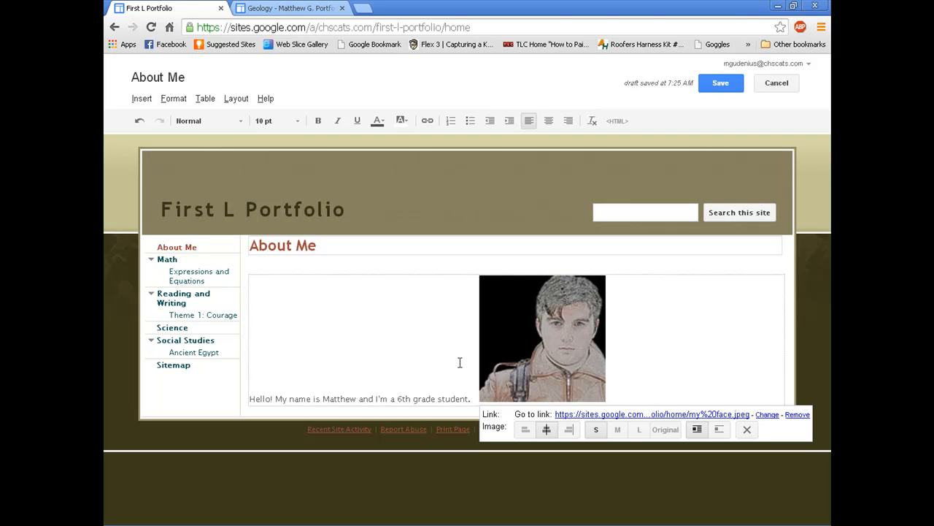
# Step: Save the About Me page, then reopen and save it again
pyautogui.click(720, 82)
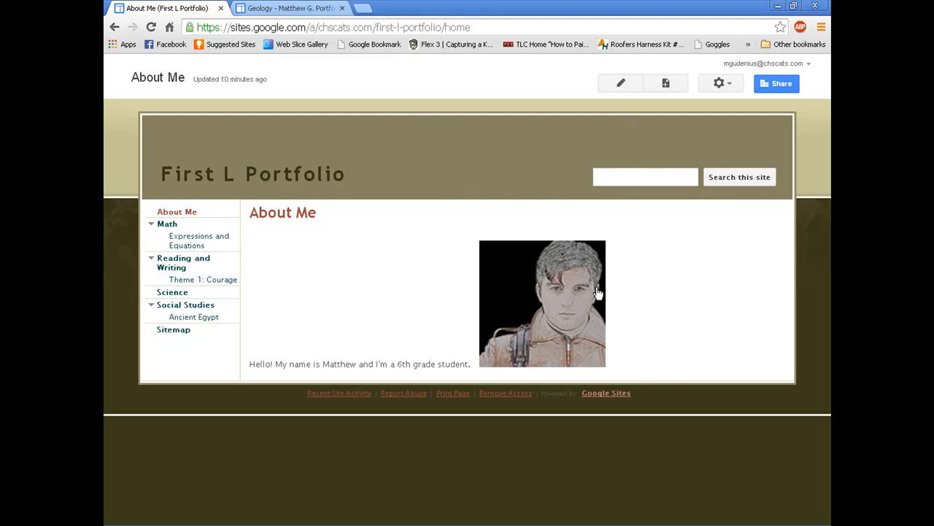
pyautogui.click(626, 84)
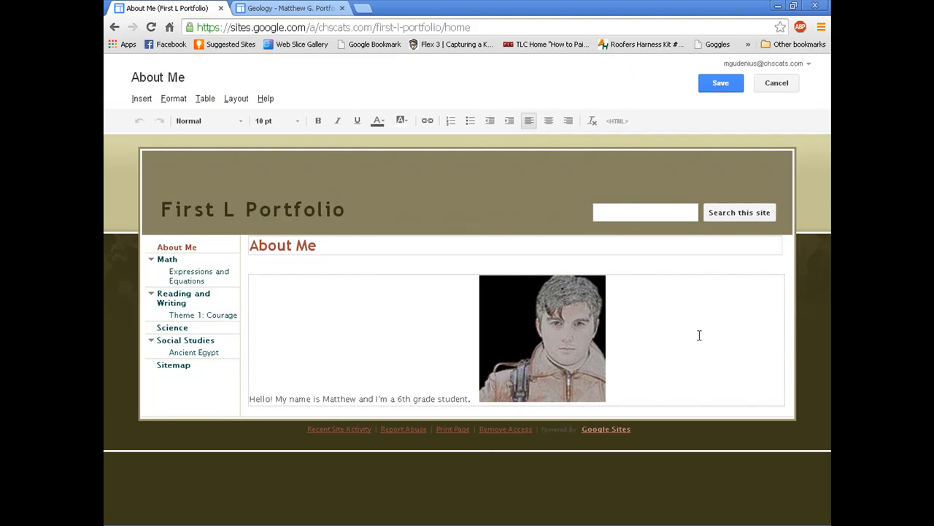
pyautogui.click(712, 88)
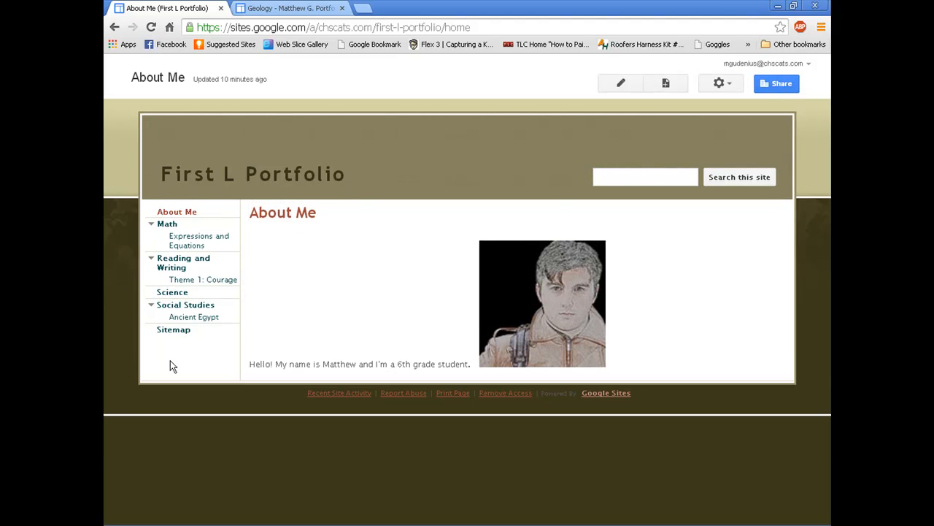
# Step: Compare the Ancient Egypt page against the older portfolio's Theme 1: Courage page
pyautogui.click(197, 316)
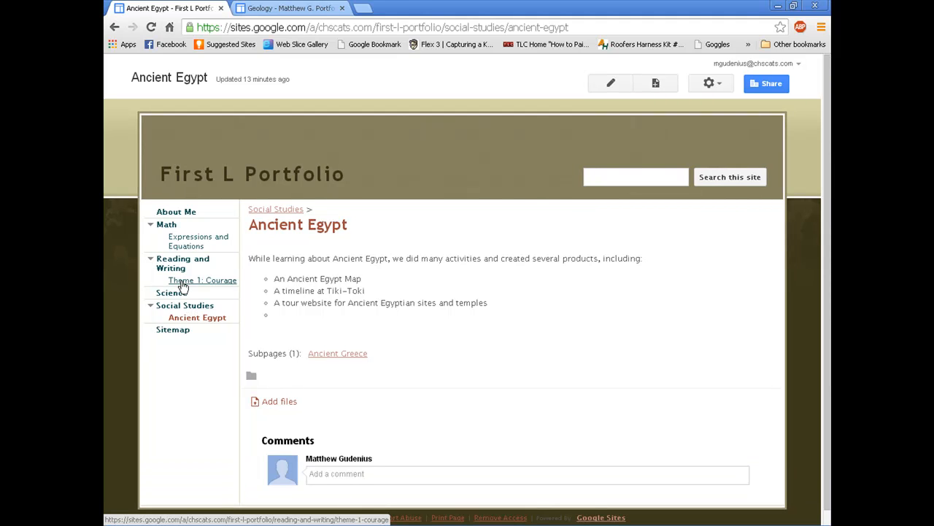
pyautogui.click(183, 283)
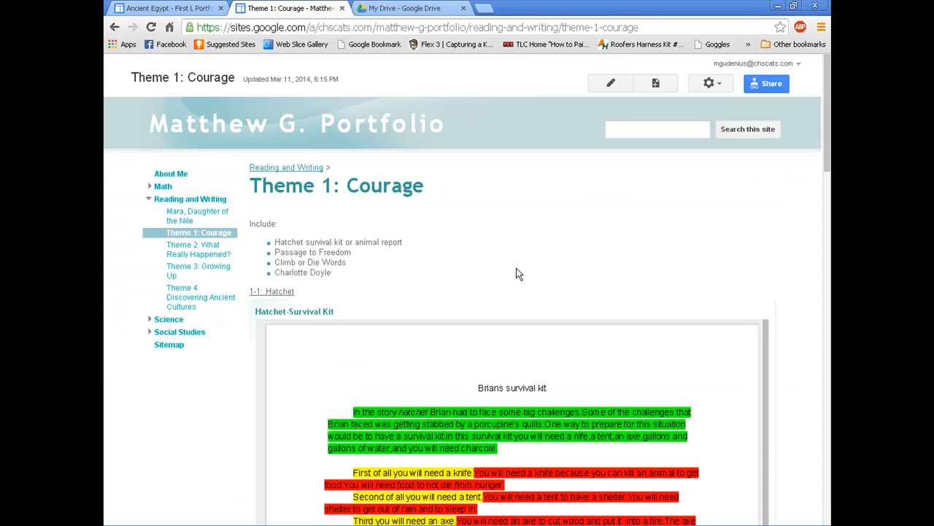
pyautogui.scroll(-3, 798, 416)
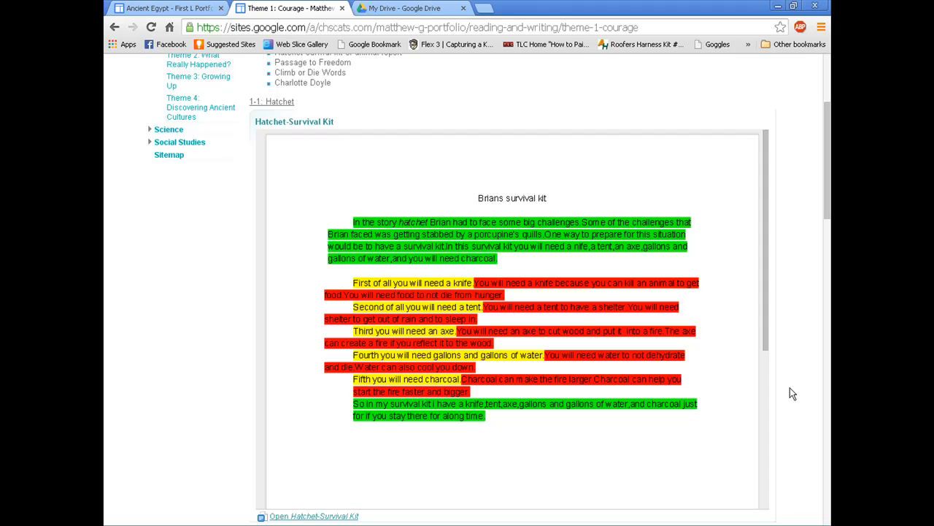
pyautogui.scroll(2, 764, 351)
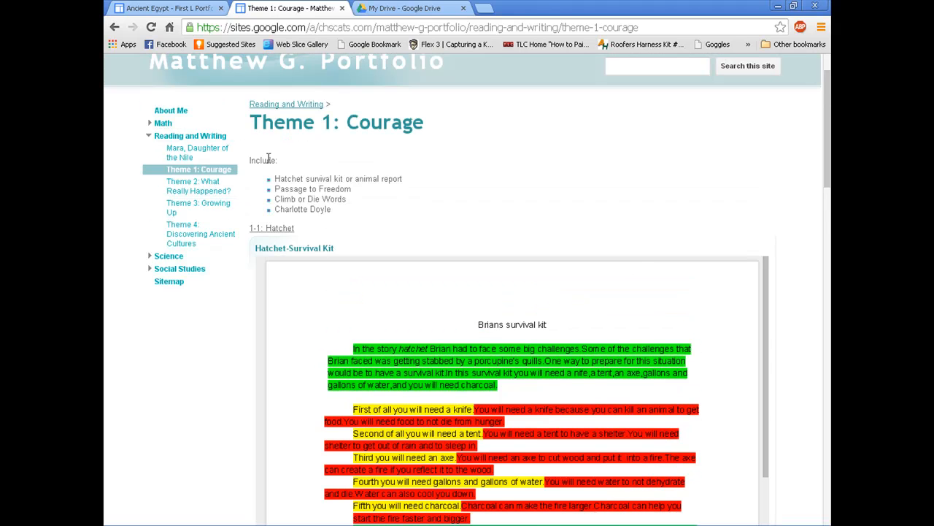
pyautogui.click(199, 6)
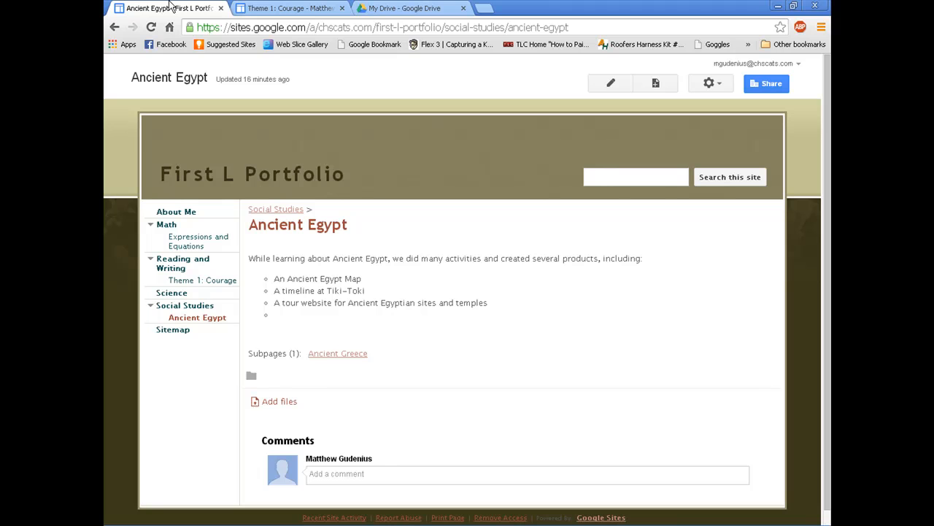
# Step: In My Drive, select the Room 28 files folder and bring up its sharing settings
pyautogui.click(409, 7)
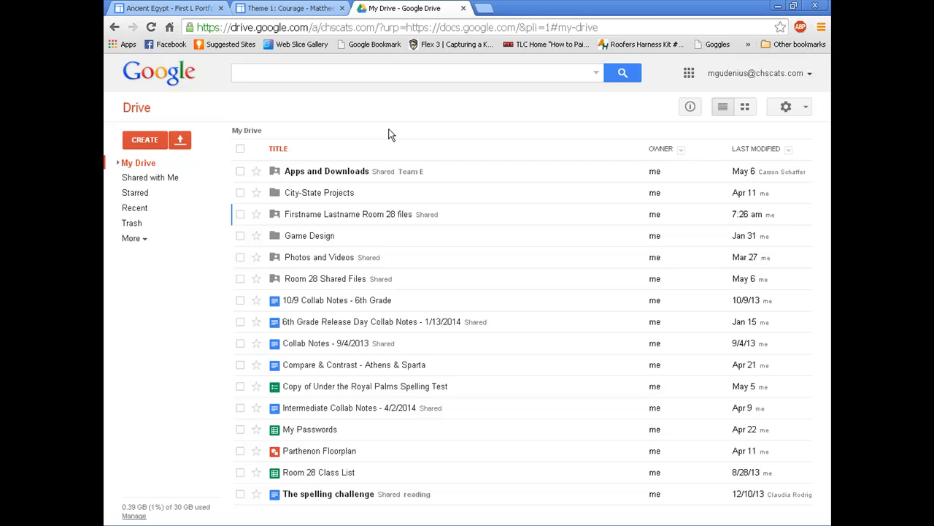
pyautogui.click(240, 214)
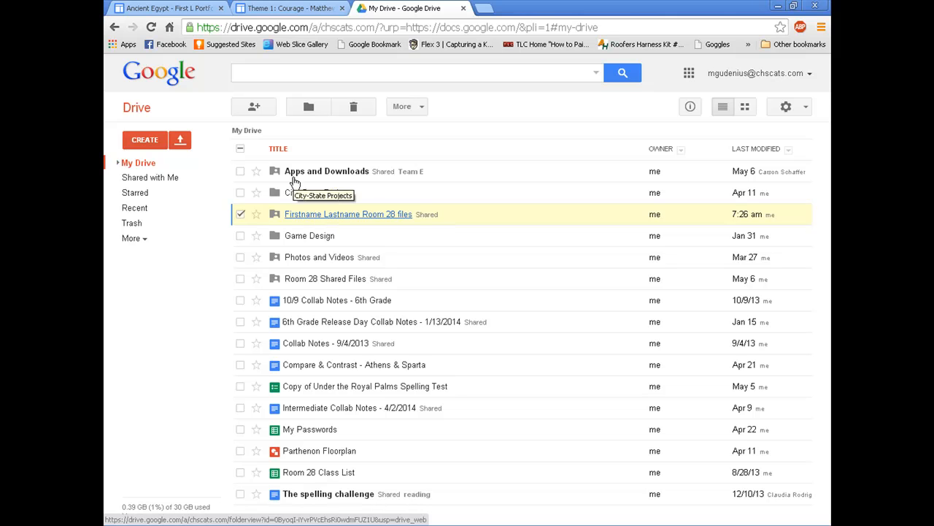
pyautogui.click(254, 107)
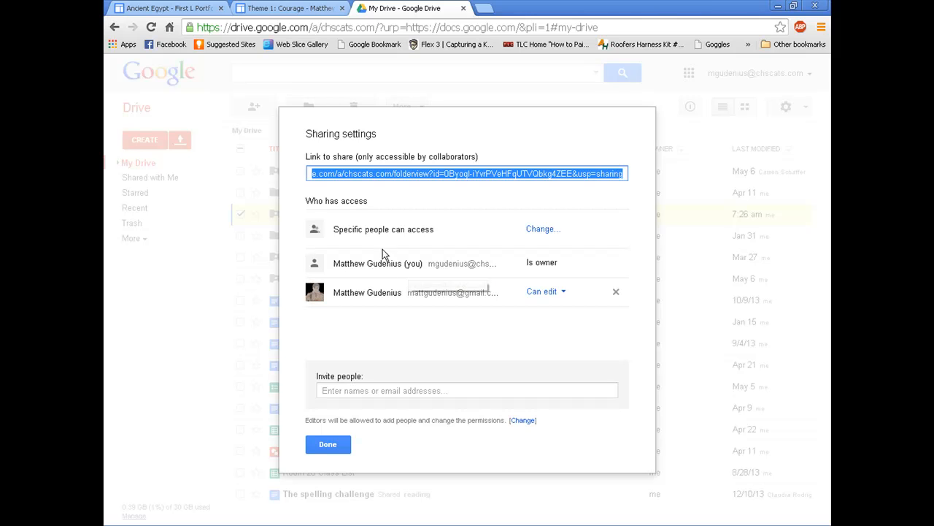
# Step: Set the folder's link sharing to Anyone with the link, Can view, and save
pyautogui.click(541, 229)
pyautogui.click(330, 240)
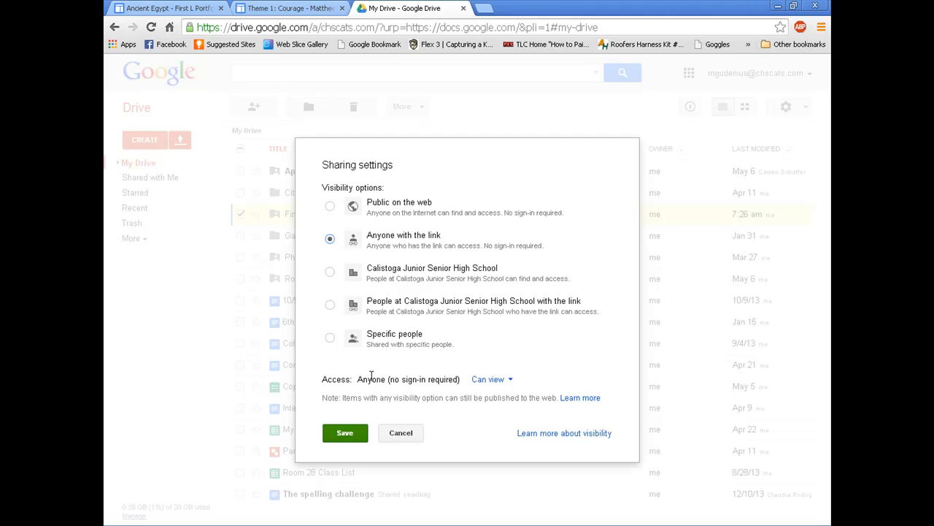
pyautogui.click(512, 379)
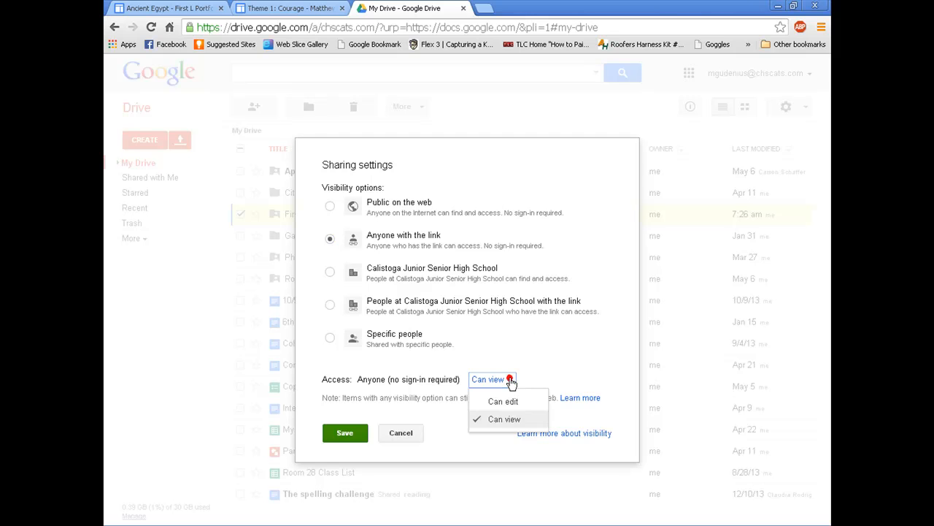
pyautogui.click(544, 356)
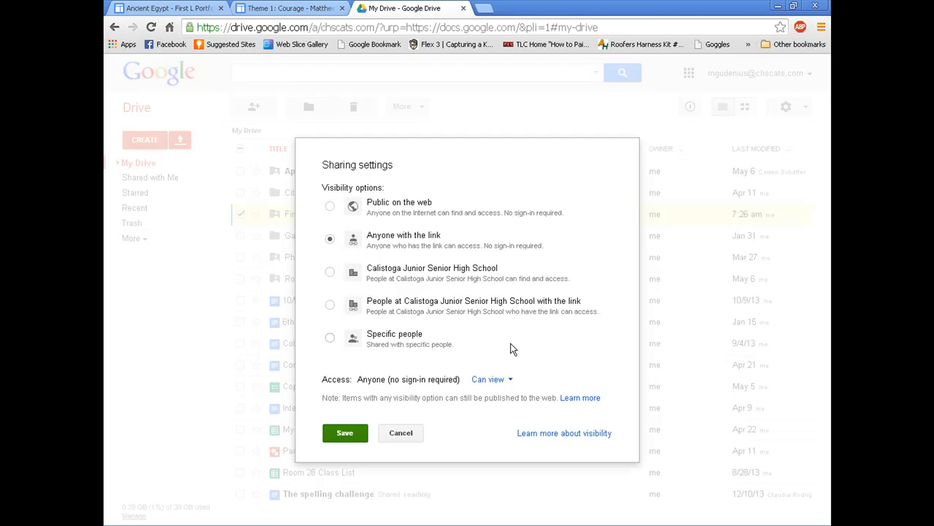
pyautogui.click(341, 433)
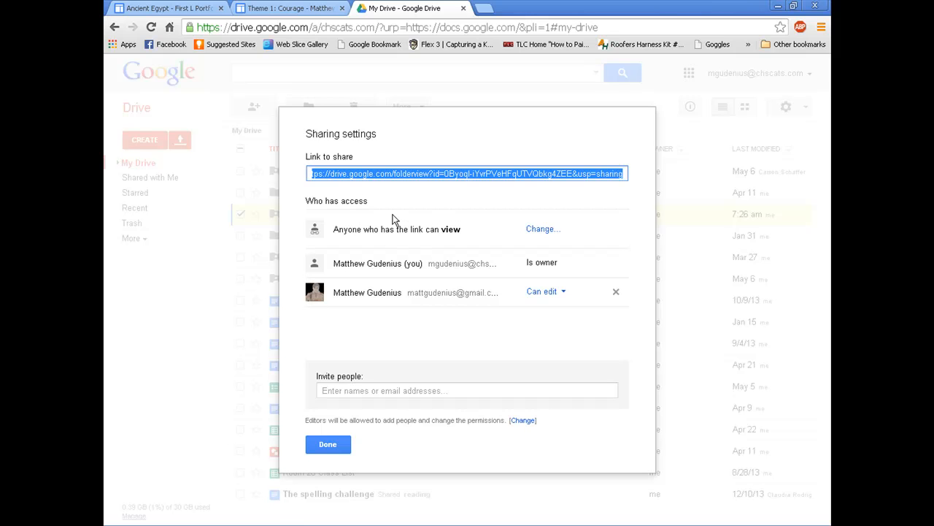
pyautogui.click(328, 444)
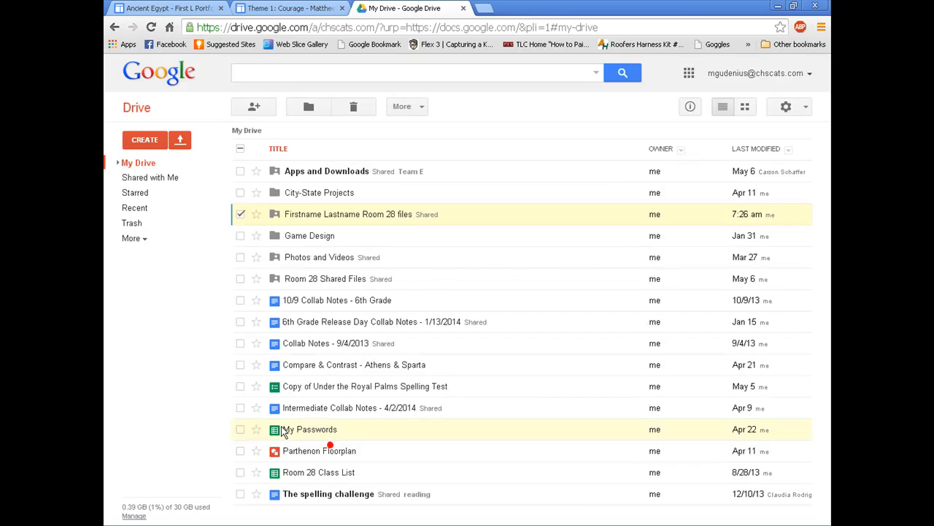
# Step: Go to Theme 1: Courage in First L Portfolio and review the older portfolio's Hatchet documents
pyautogui.click(154, 7)
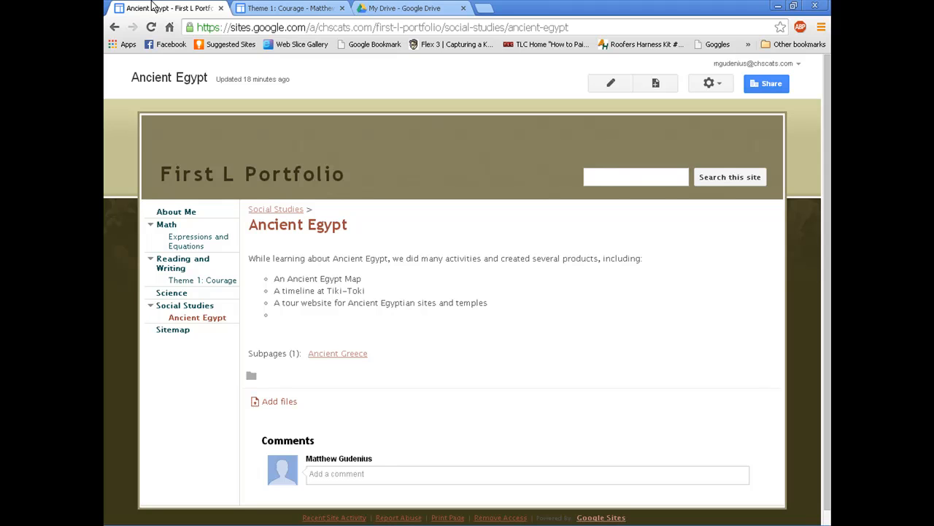
pyautogui.click(222, 283)
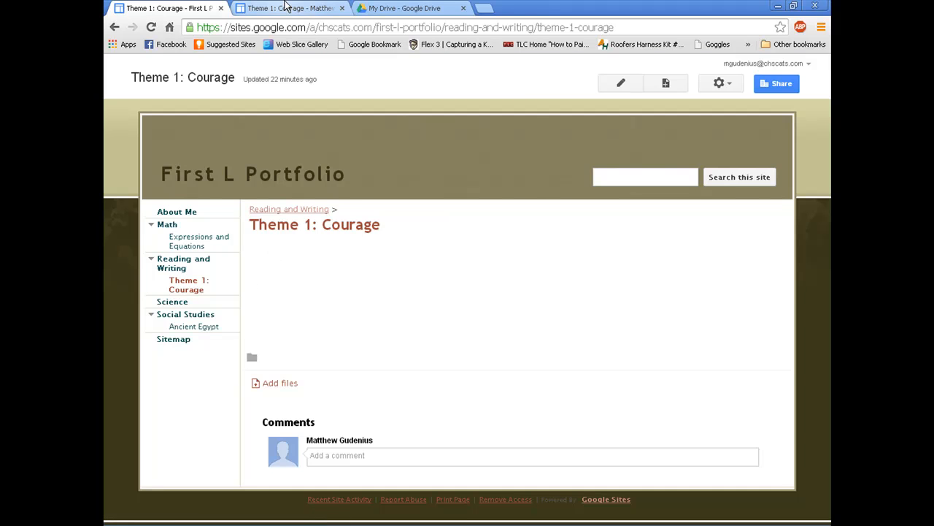
pyautogui.click(287, 7)
pyautogui.scroll(-5, 796, 278)
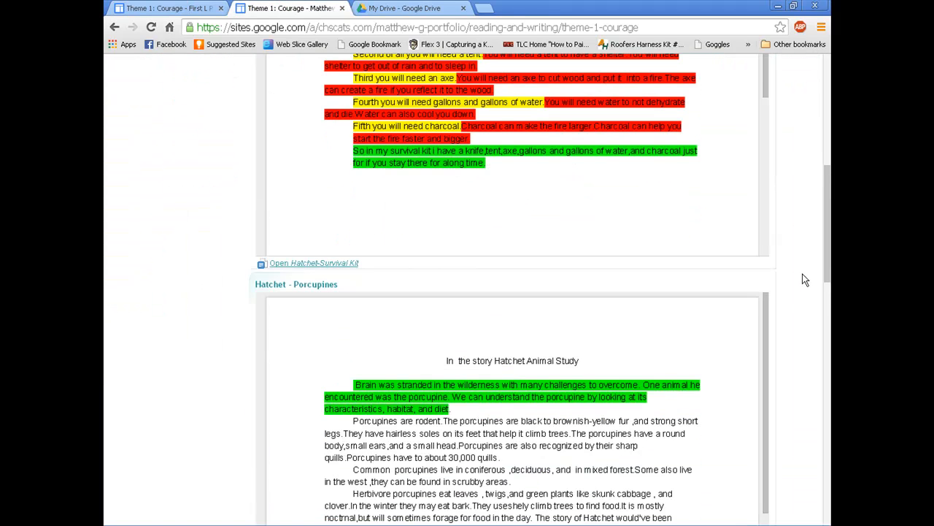
pyautogui.scroll(-10, 814, 314)
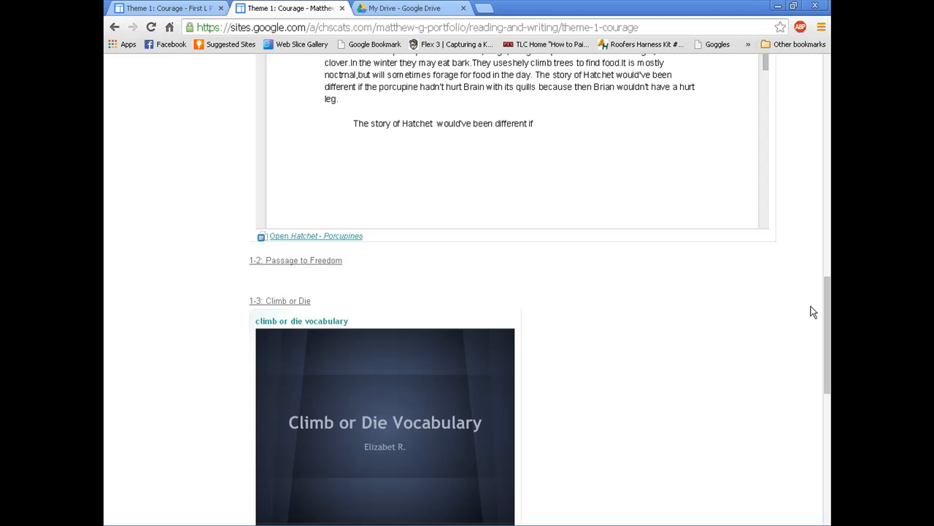
pyautogui.scroll(3, 706, 257)
pyautogui.scroll(3, 791, 361)
pyautogui.scroll(-8, 803, 359)
pyautogui.scroll(9, 818, 357)
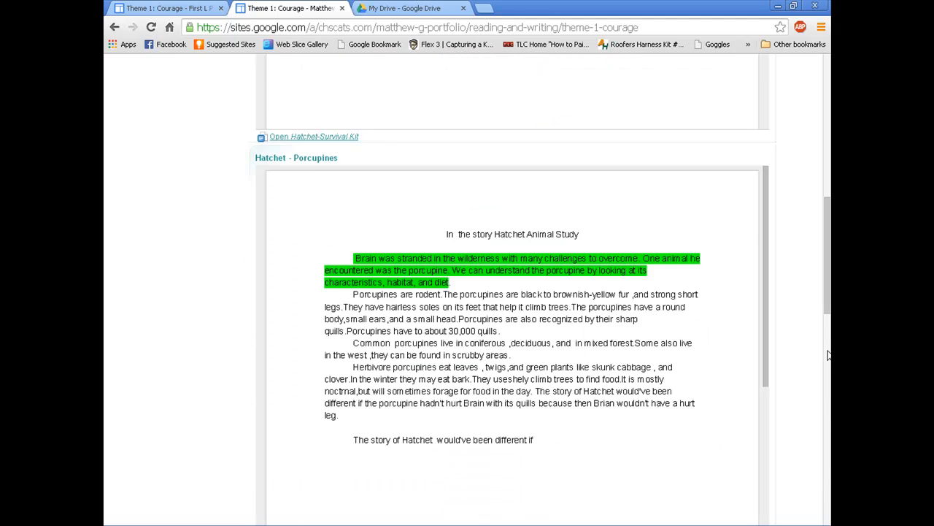
pyautogui.scroll(5, 828, 354)
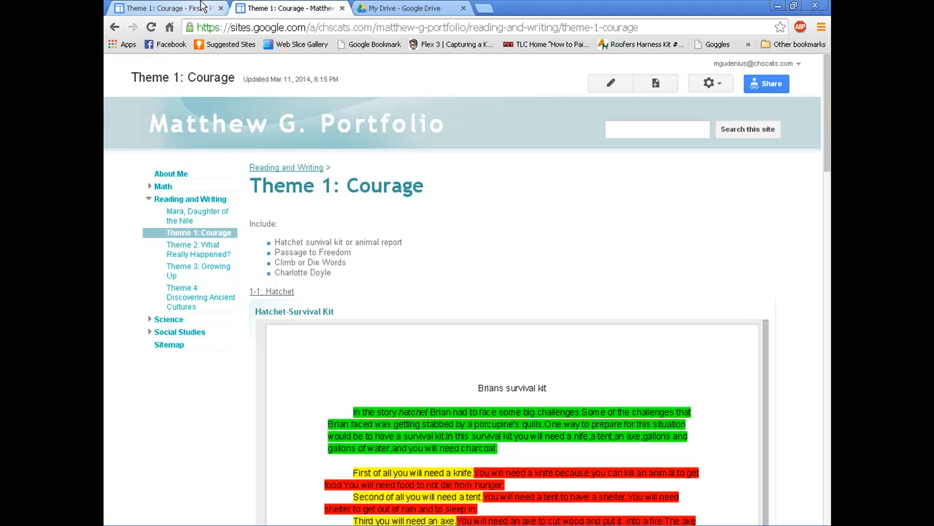
pyautogui.click(168, 8)
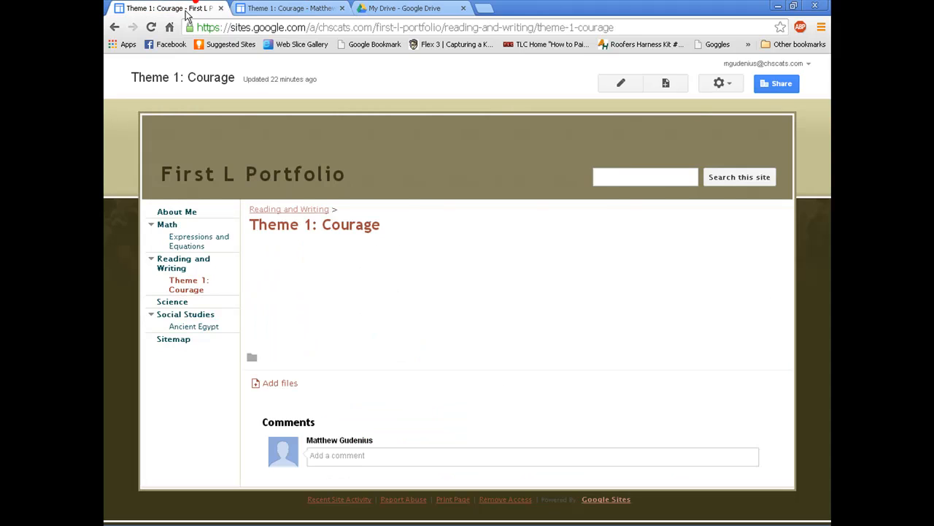
# Step: Edit the Theme 1: Courage page and start inserting a Google Drive document
pyautogui.click(621, 80)
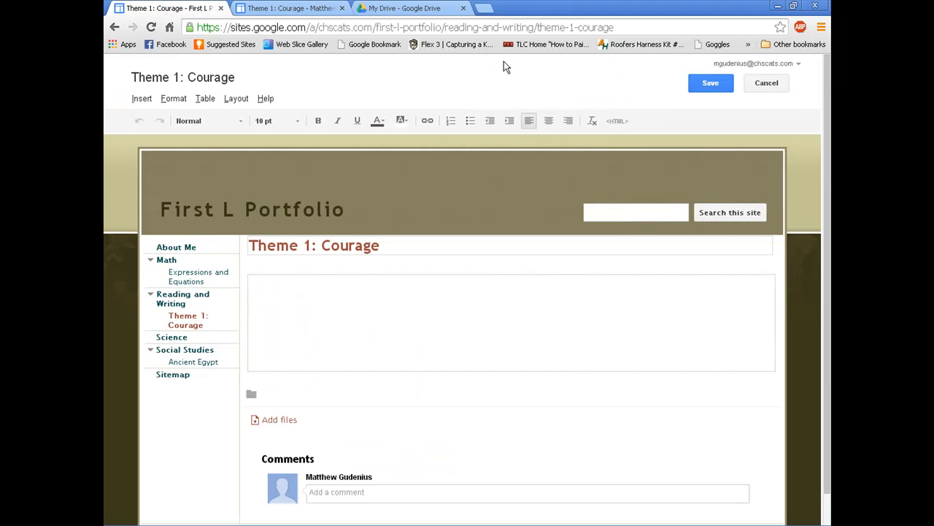
pyautogui.click(129, 98)
pyautogui.moveTo(419, 206)
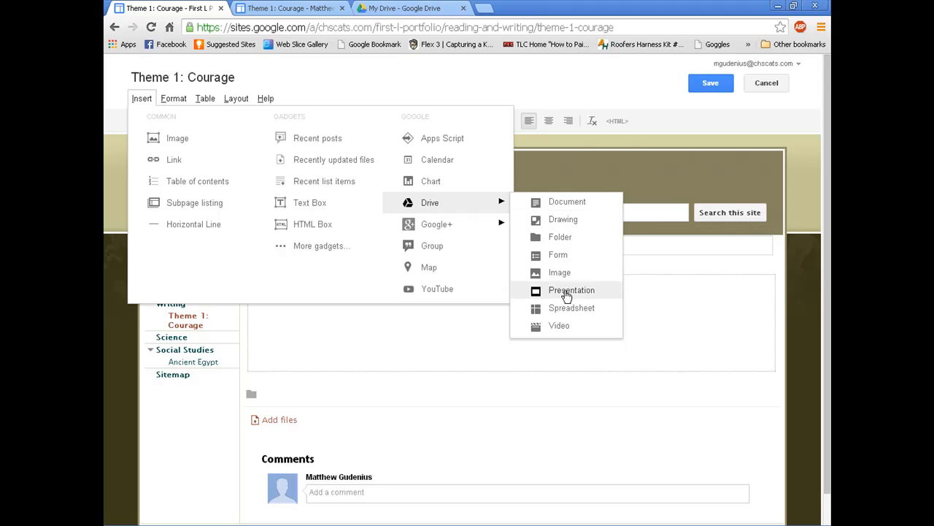
pyautogui.click(562, 206)
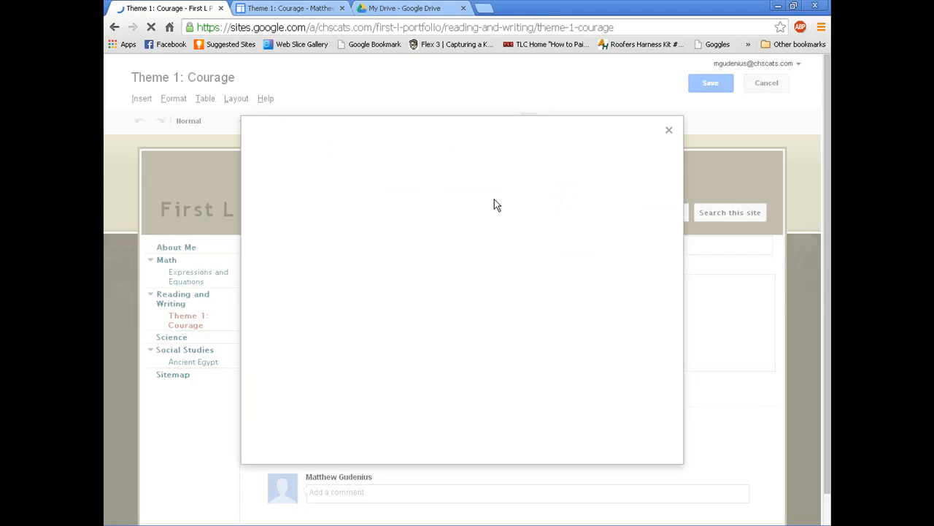
# Step: Search Drive for 'hatchet' and pick the Hatchet-Survival Kit document
pyautogui.click(420, 137)
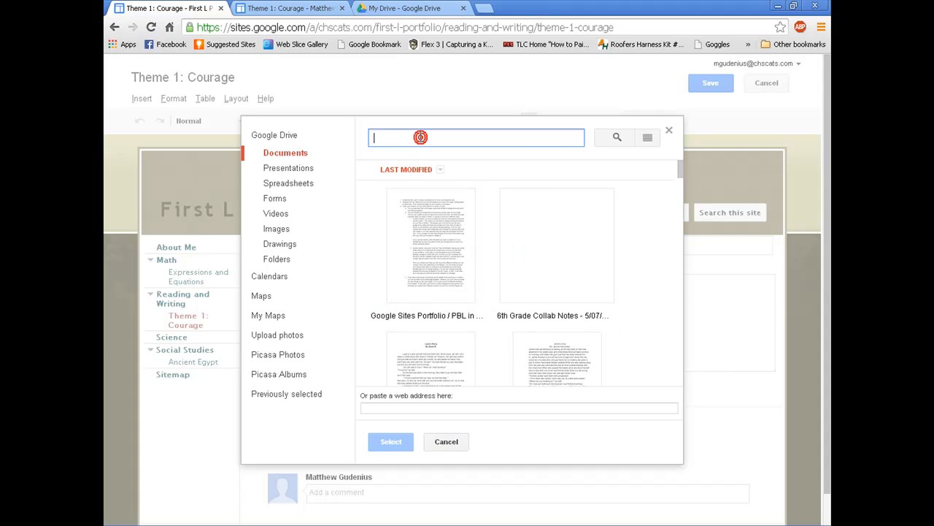
pyautogui.write('hatchet')
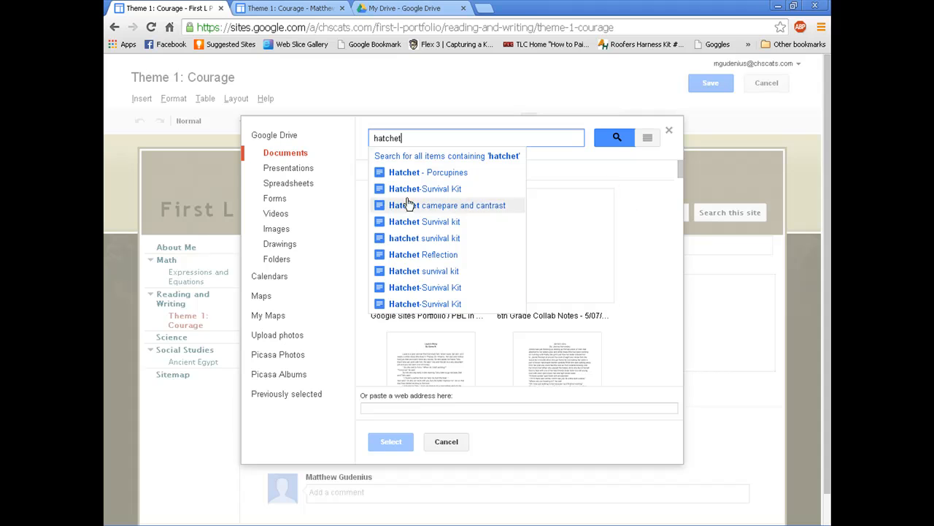
pyautogui.click(365, 343)
pyautogui.click(335, 434)
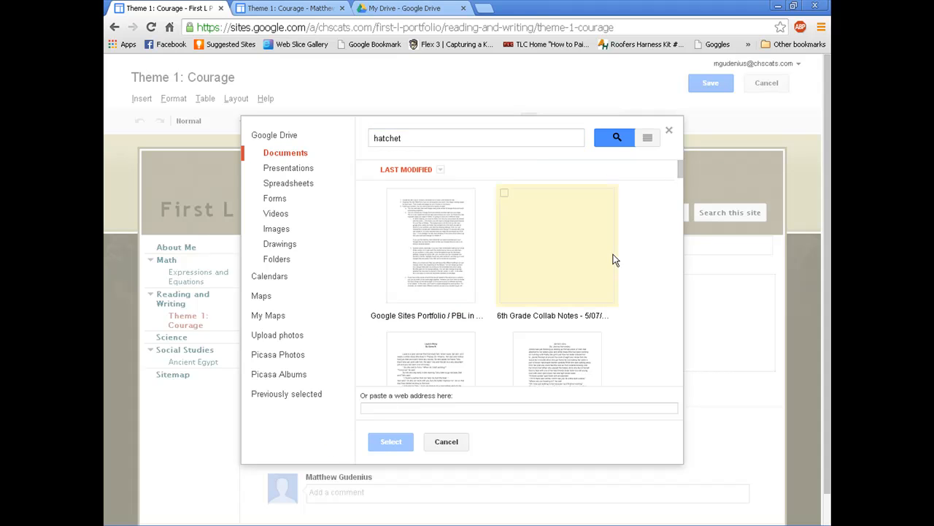
pyautogui.scroll(-10, 636, 282)
pyautogui.scroll(-5, 636, 282)
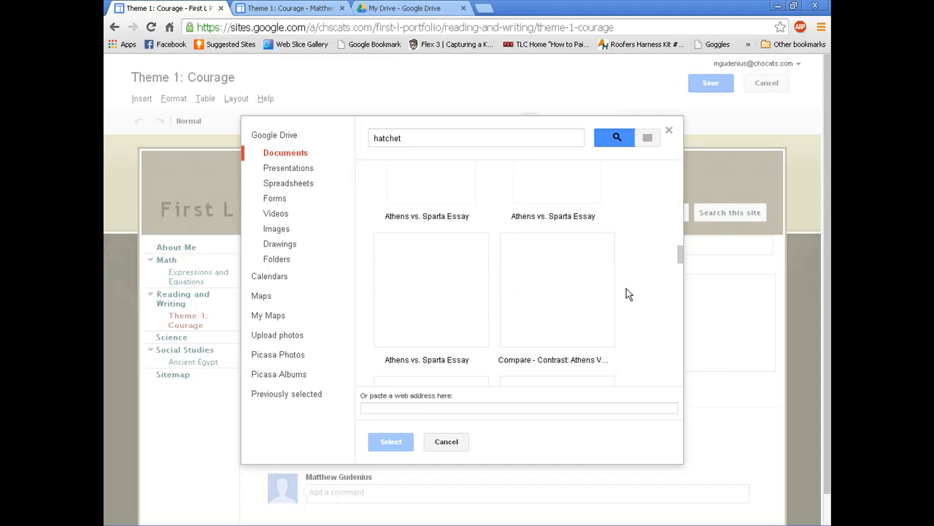
pyautogui.scroll(-5, 619, 271)
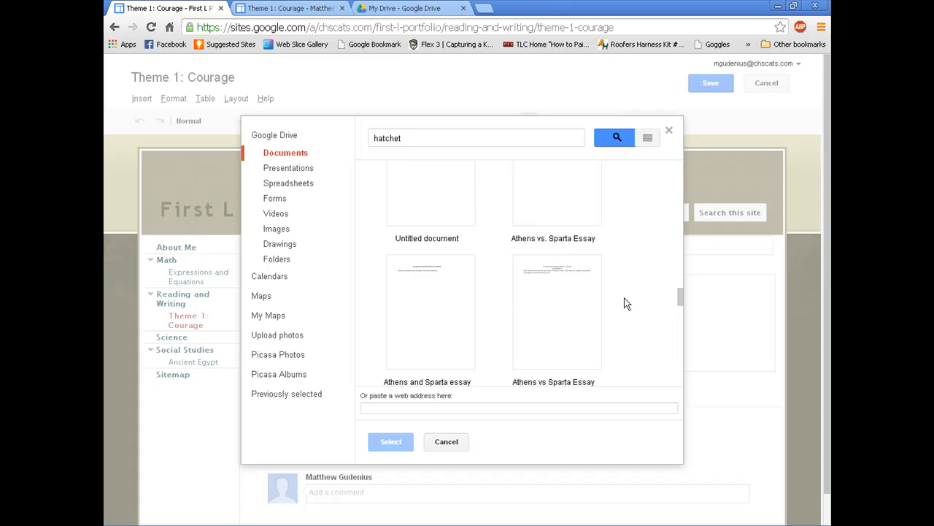
pyautogui.scroll(8, 637, 358)
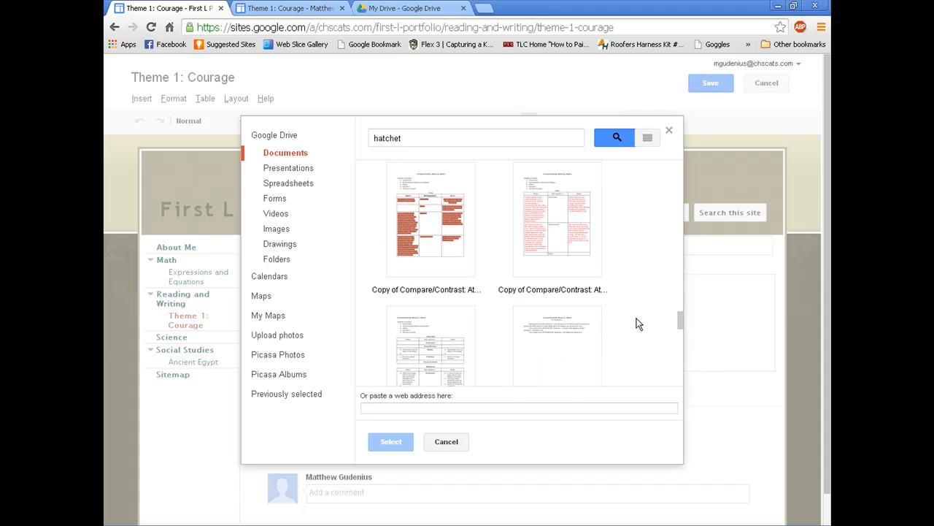
pyautogui.scroll(10, 626, 321)
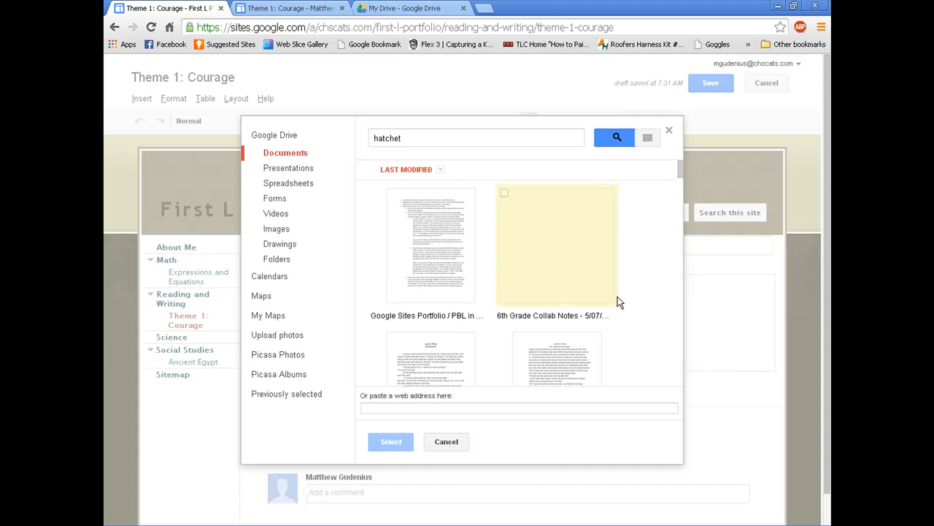
pyautogui.click(405, 138)
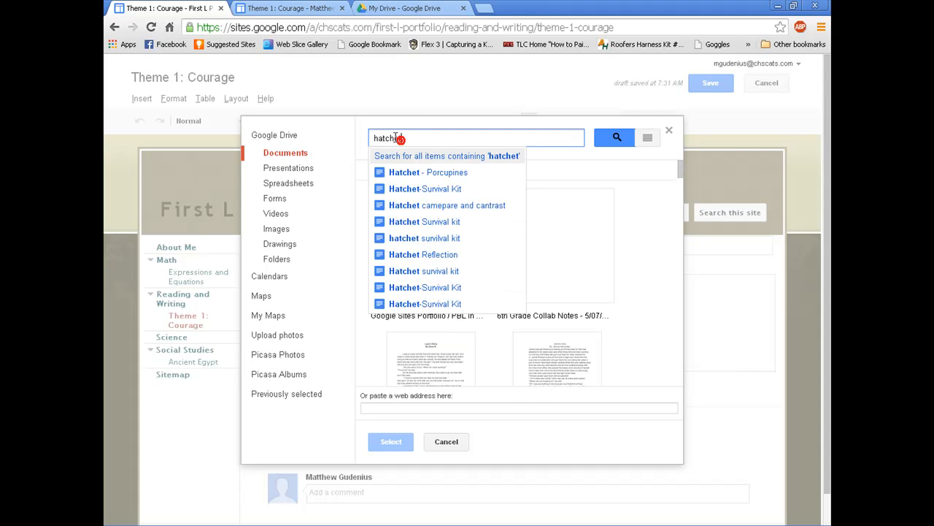
pyautogui.click(417, 187)
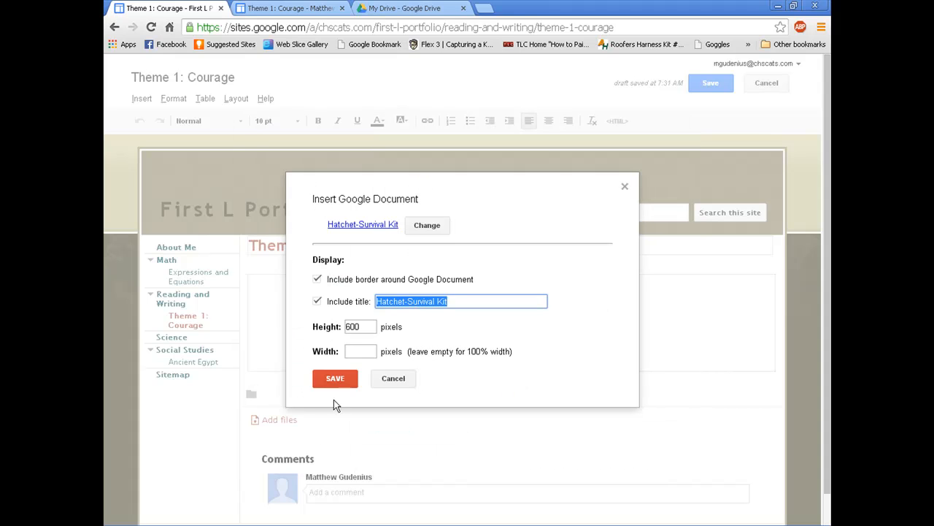
# Step: Insert the Hatchet-Survival Kit document and confirm its properties
pyautogui.click(347, 378)
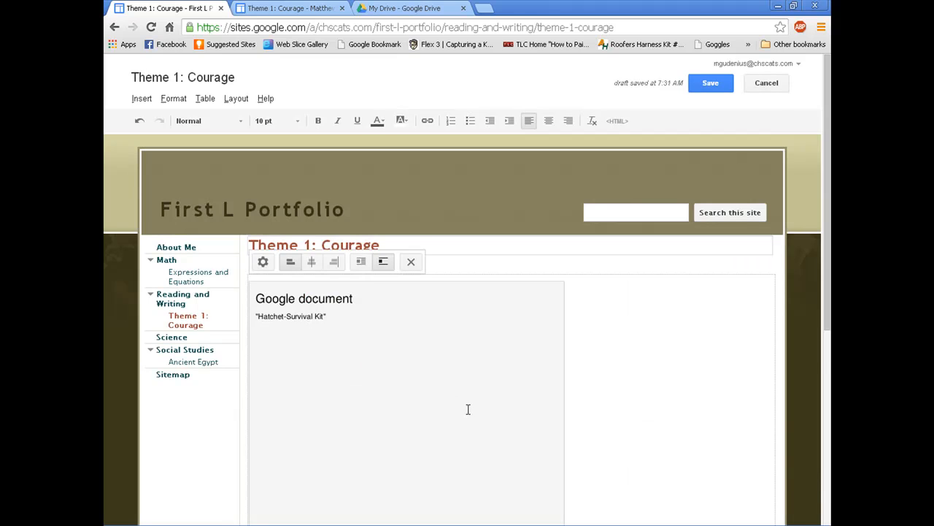
pyautogui.scroll(-3, 438, 386)
pyautogui.scroll(2, 435, 377)
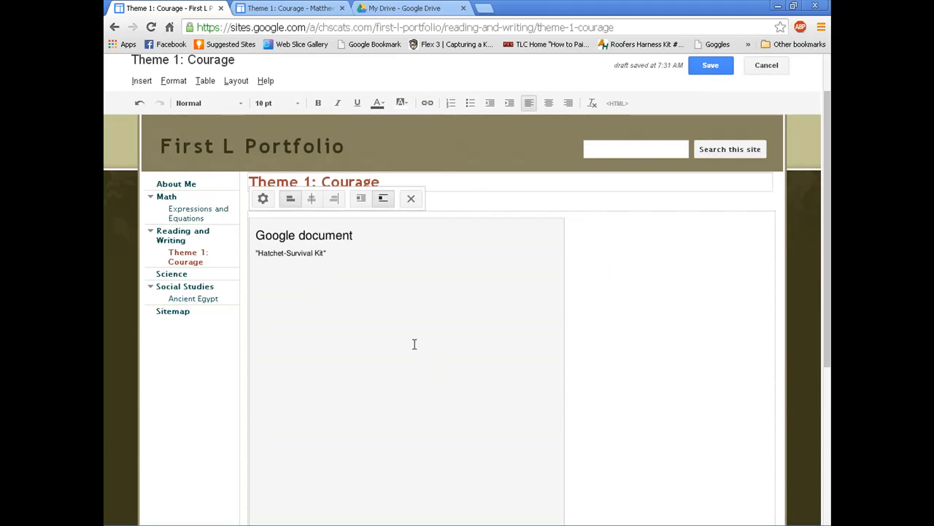
pyautogui.click(263, 199)
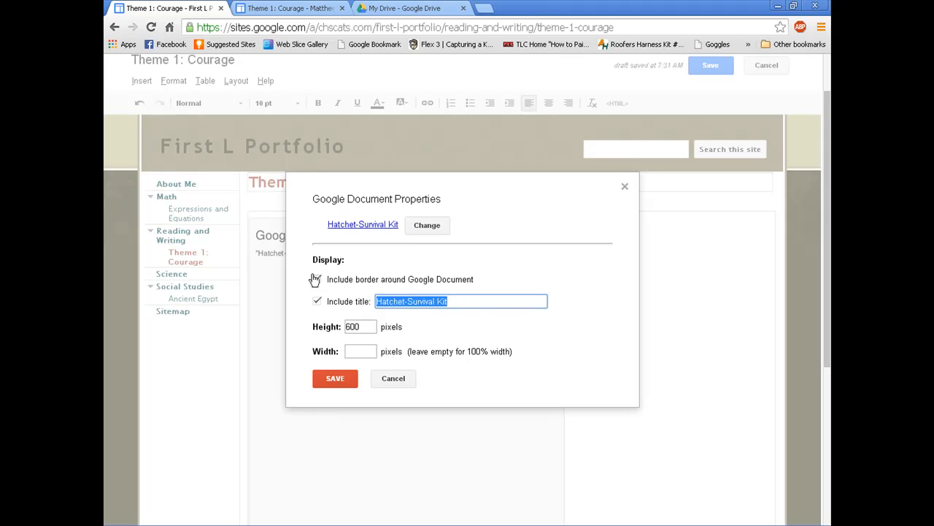
pyautogui.click(352, 378)
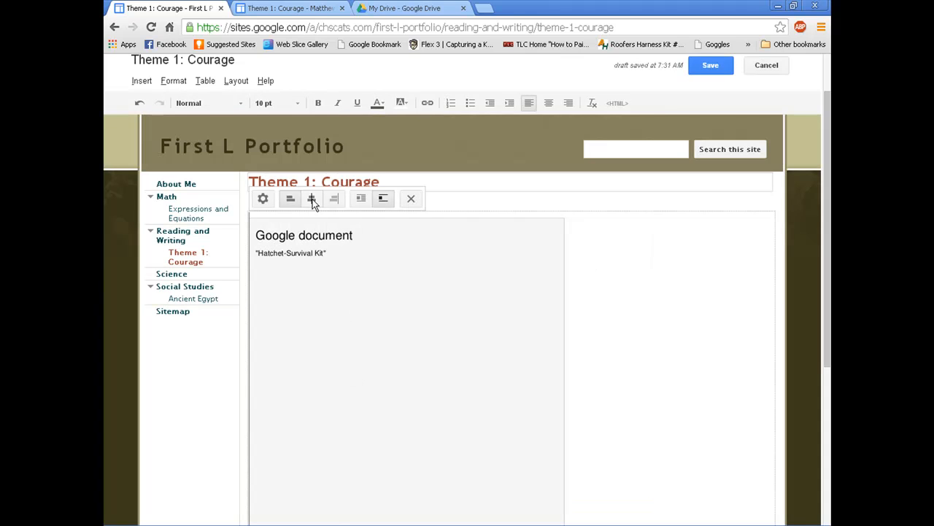
# Step: Centre the embedded Hatchet-Survival Kit document on the page
pyautogui.click(312, 198)
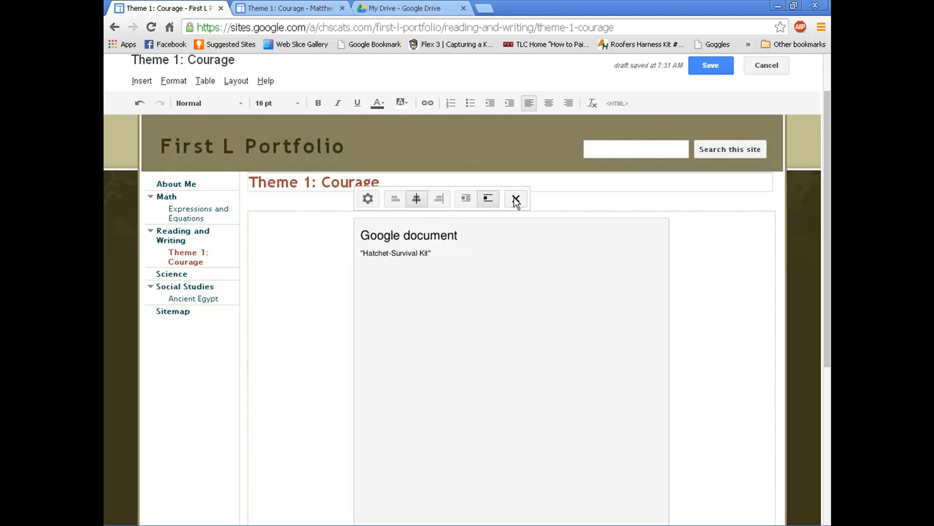
pyautogui.click(705, 248)
pyautogui.click(498, 276)
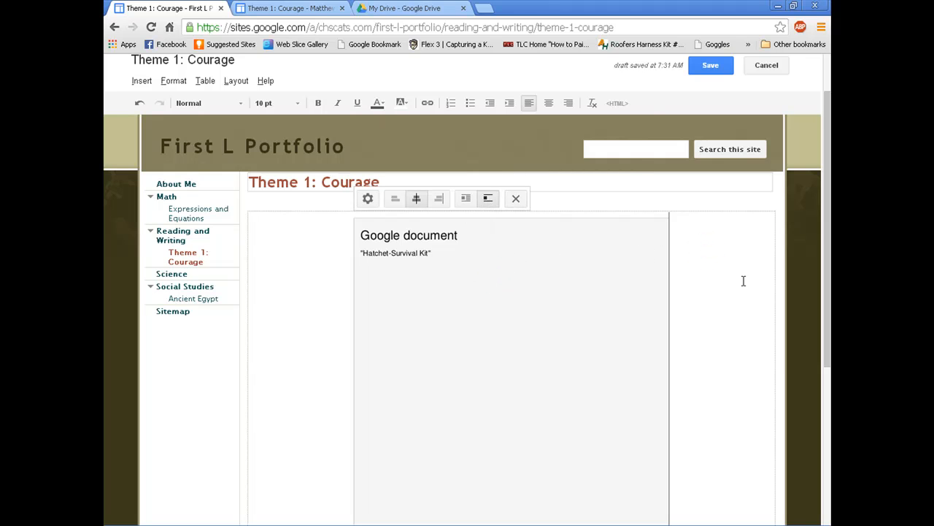
pyautogui.click(704, 280)
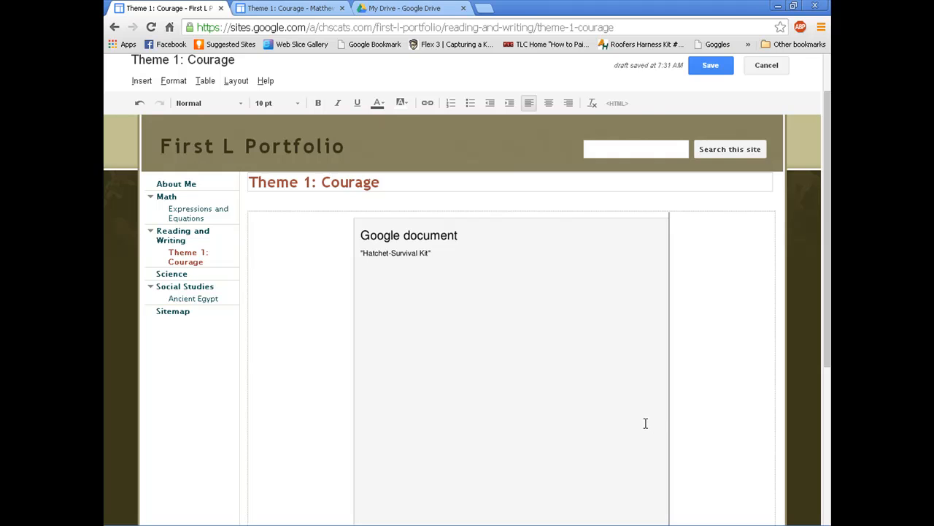
pyautogui.scroll(-1, 641, 417)
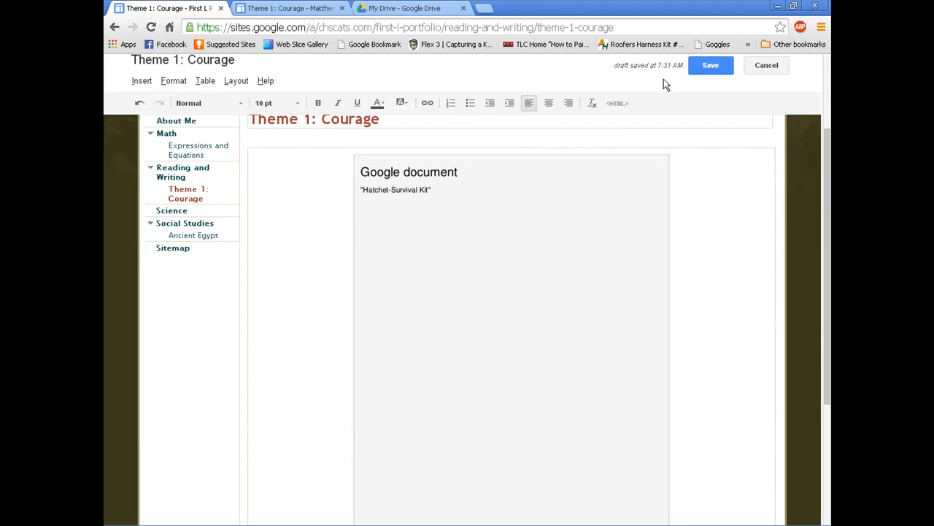
pyautogui.scroll(1, 664, 81)
# Step: Save the Theme 1: Courage page with the embedded survival-kit document
pyautogui.click(711, 67)
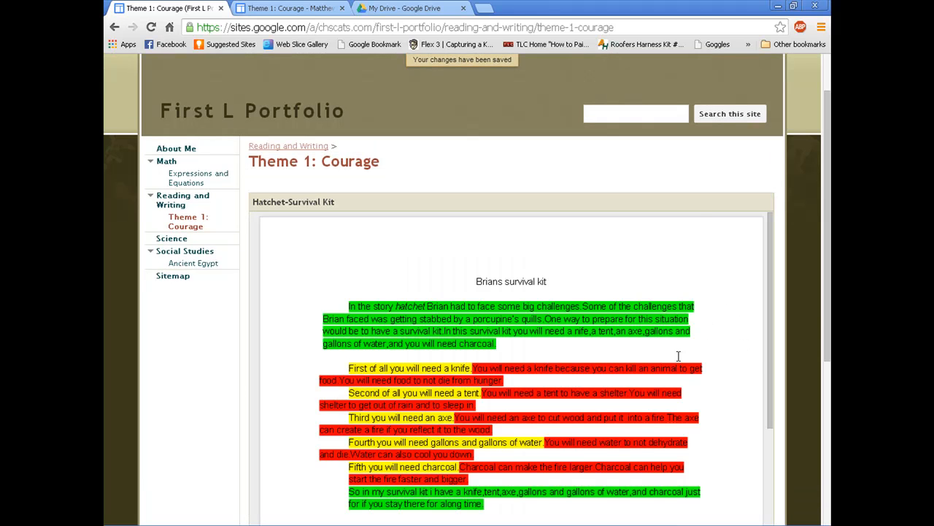
pyautogui.scroll(-10, 678, 356)
pyautogui.scroll(10, 665, 352)
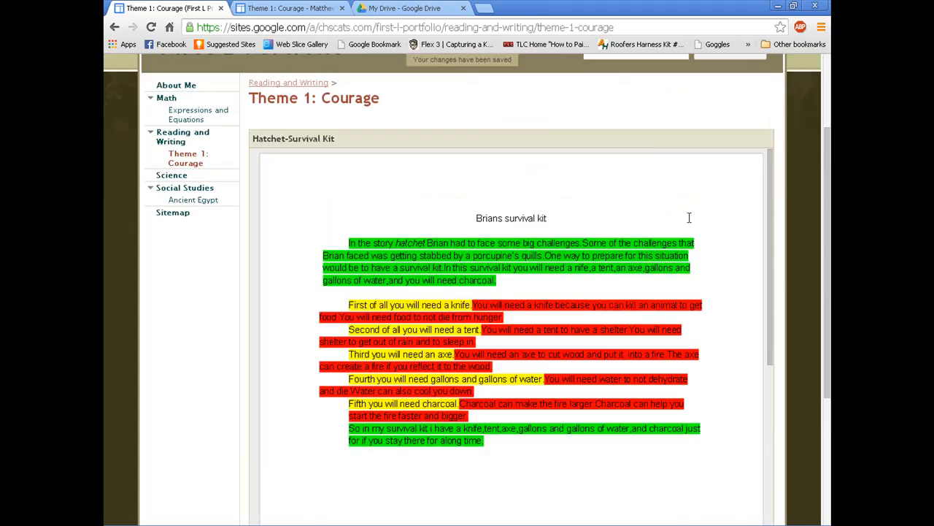
pyautogui.scroll(3, 688, 218)
# Step: Re-edit the page, add blank lines below the embed, then switch to My Drive
pyautogui.click(614, 82)
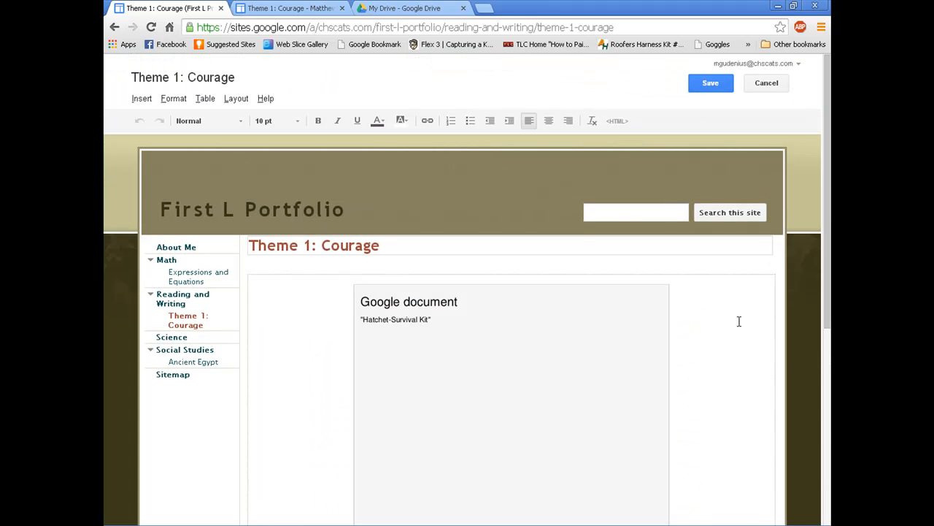
pyautogui.scroll(-3, 709, 348)
pyautogui.press('Return')
pyautogui.press('Return')
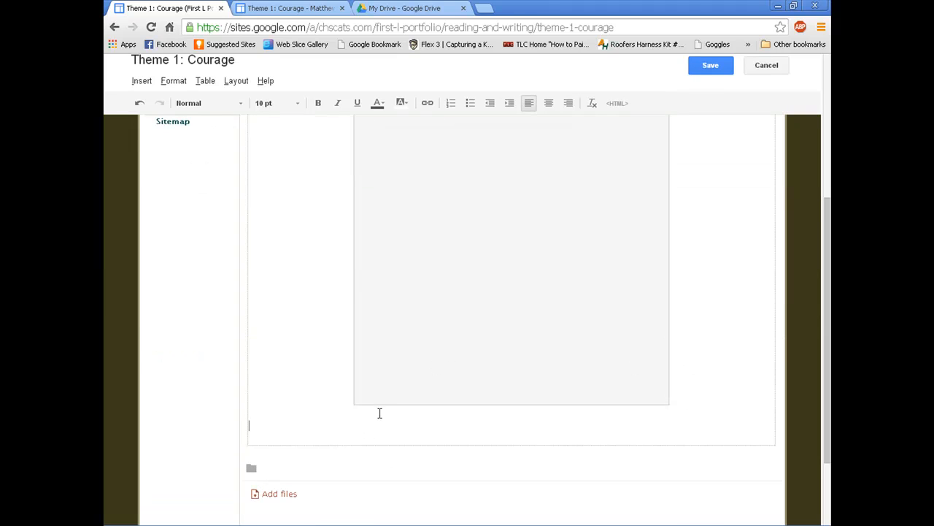
pyautogui.click(141, 81)
pyautogui.moveTo(474, 196)
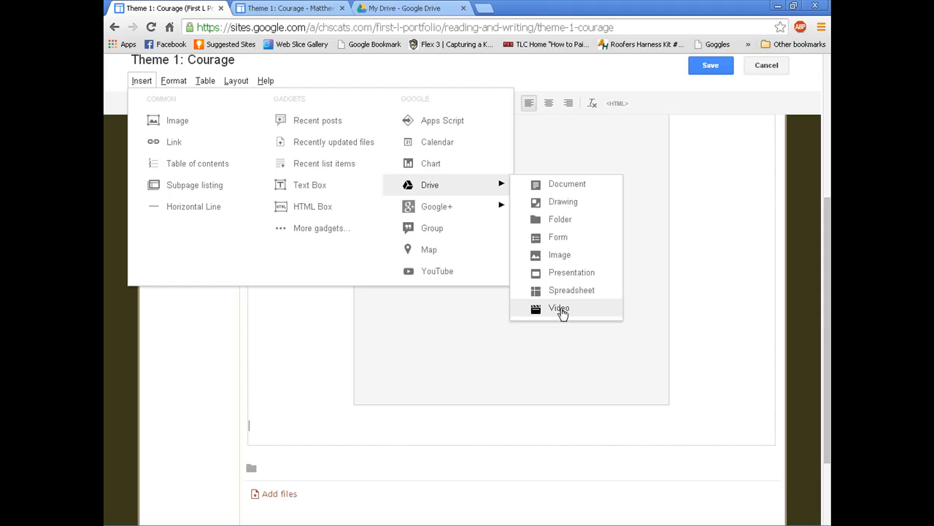
pyautogui.click(706, 182)
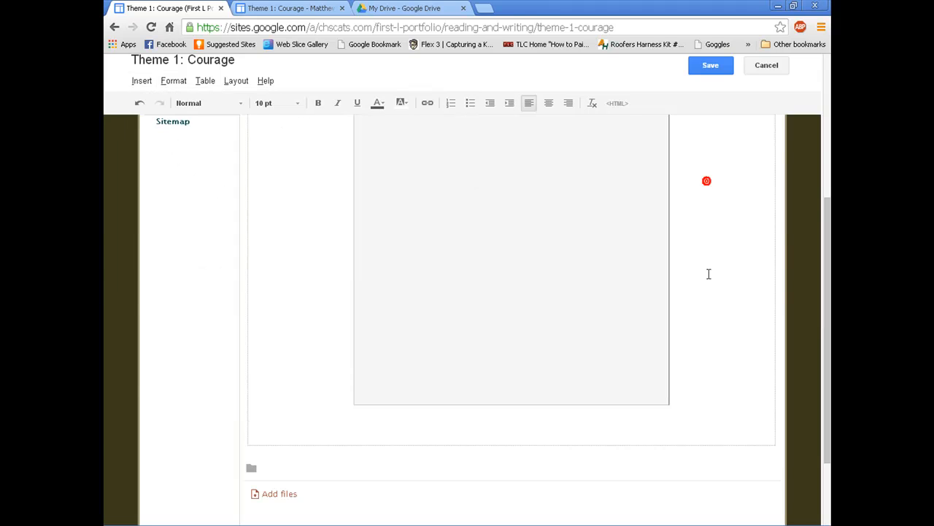
pyautogui.scroll(-2, 490, 381)
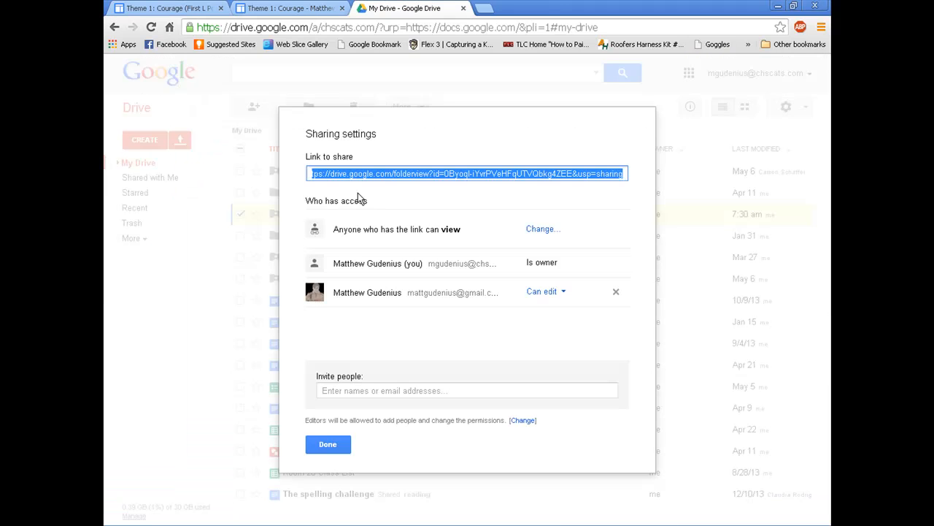
pyautogui.press('Escape')
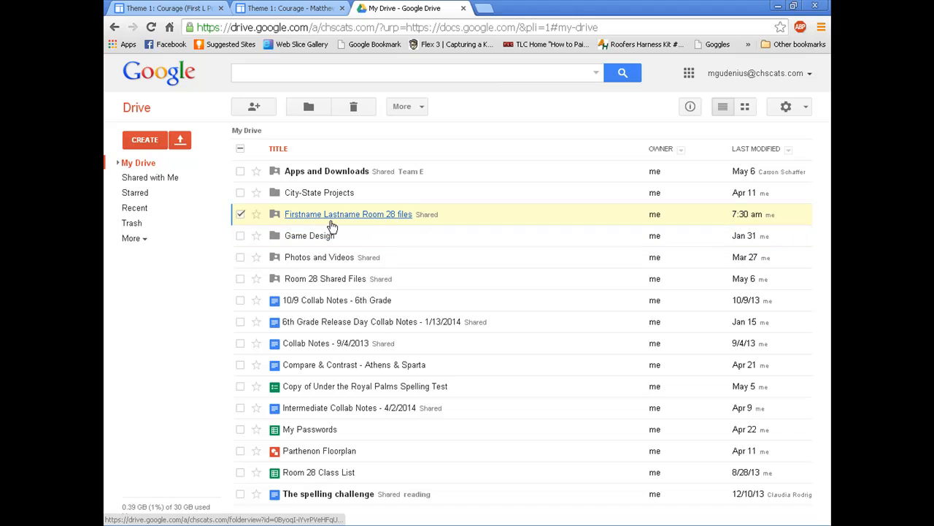
# Step: Restrict the Room 28 files folder to specific people, then return to Theme 1: Courage
pyautogui.click(254, 108)
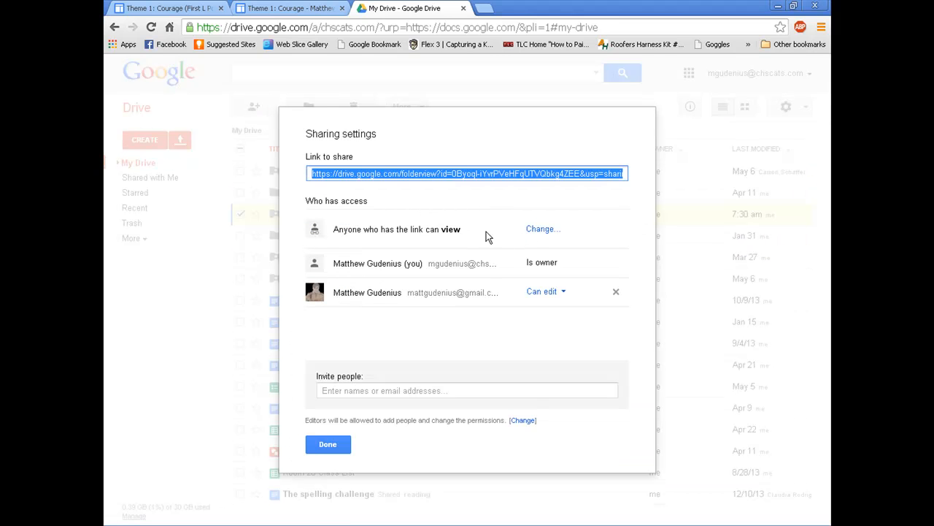
pyautogui.click(535, 230)
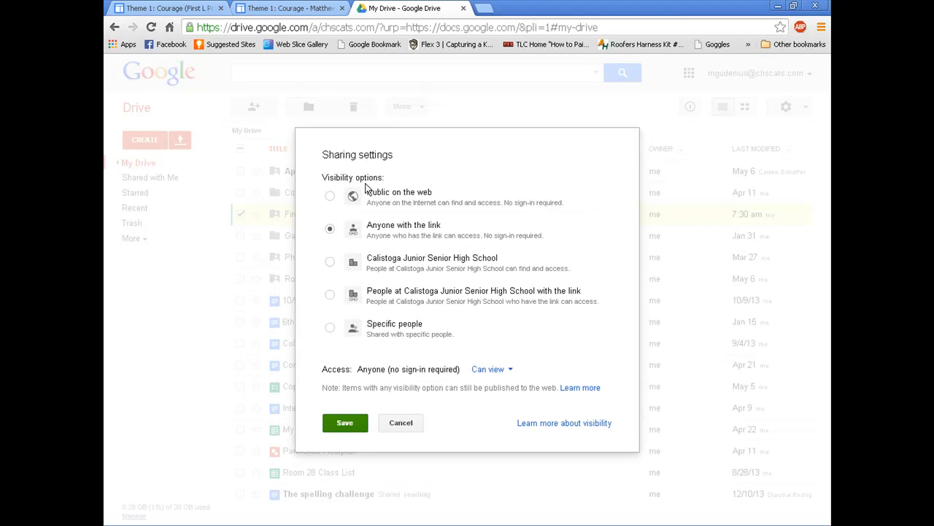
pyautogui.click(330, 327)
pyautogui.click(346, 402)
pyautogui.click(338, 445)
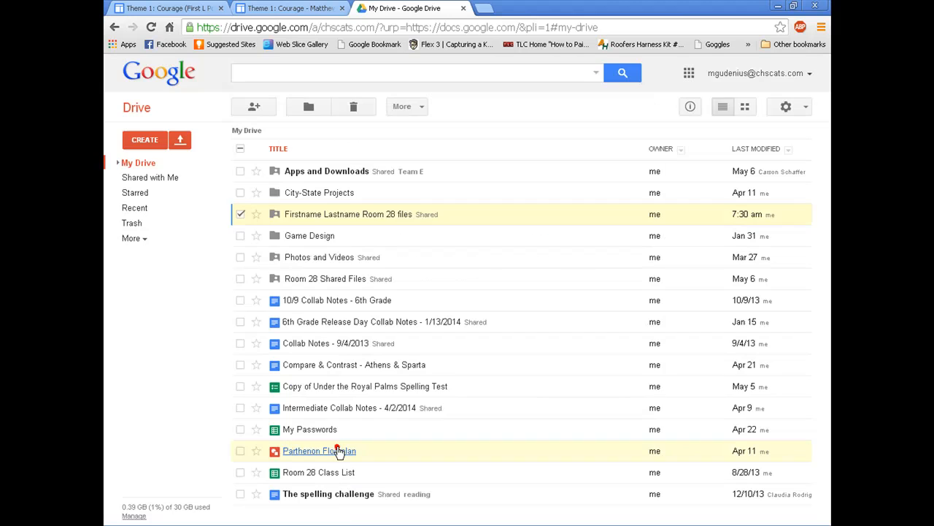
pyautogui.click(170, 8)
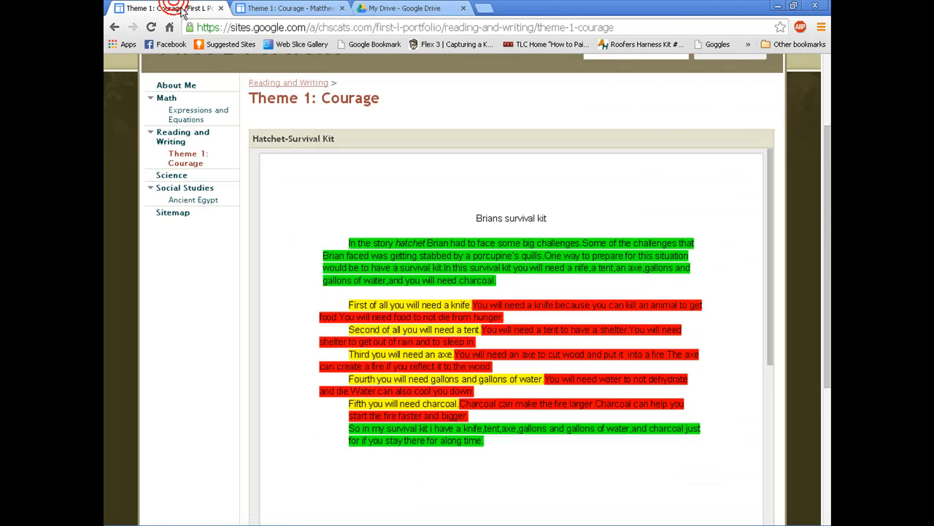
# Step: Edit the Ancient Egypt page and select 'Ancient Egypt Map' in the first bullet
pyautogui.click(202, 206)
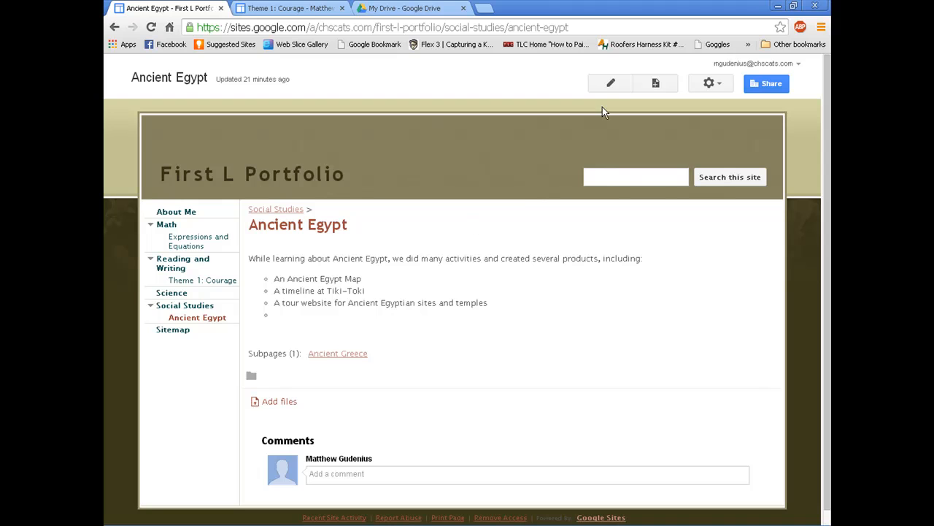
pyautogui.click(611, 86)
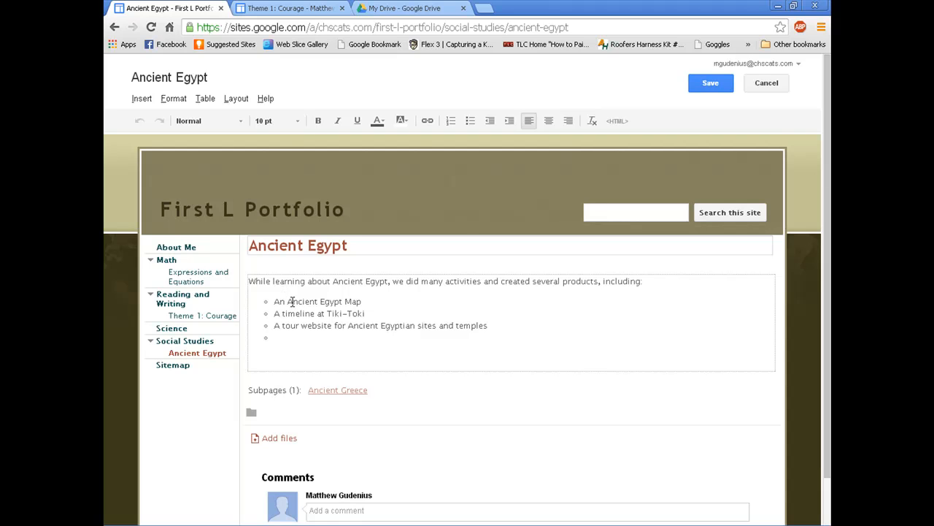
pyautogui.moveTo(288, 300); pyautogui.dragTo(369, 301)
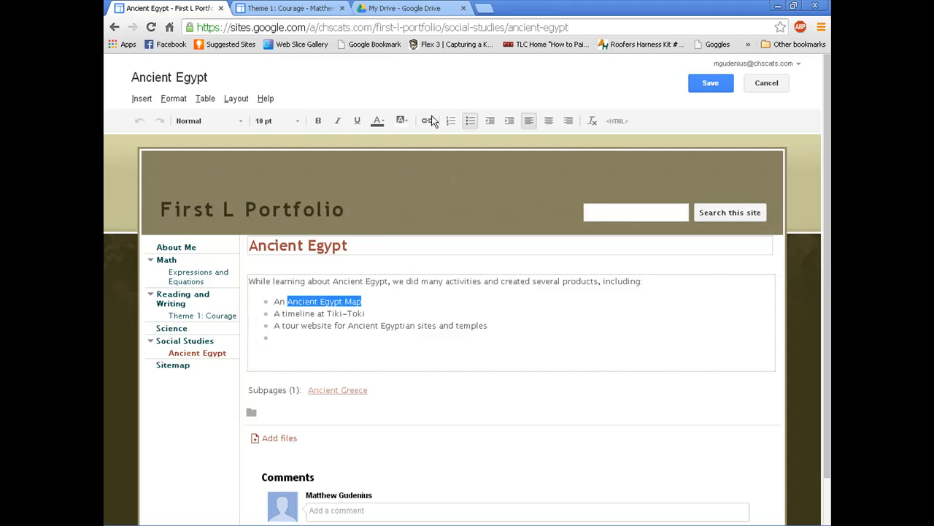
# Step: Link the 'Ancient Egypt Map' bullet to a new Ancient Egypt Map page and save
pyautogui.click(340, 327)
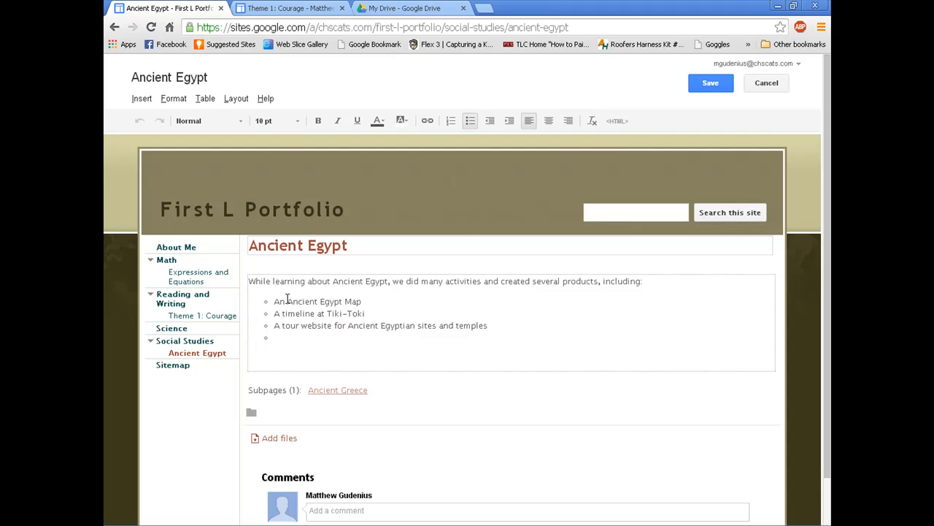
pyautogui.moveTo(288, 298); pyautogui.dragTo(369, 300)
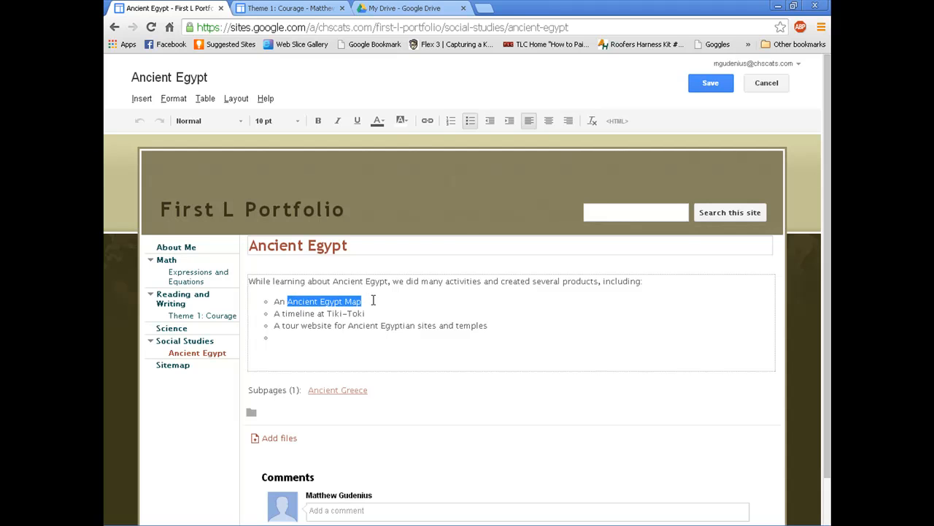
pyautogui.click(427, 121)
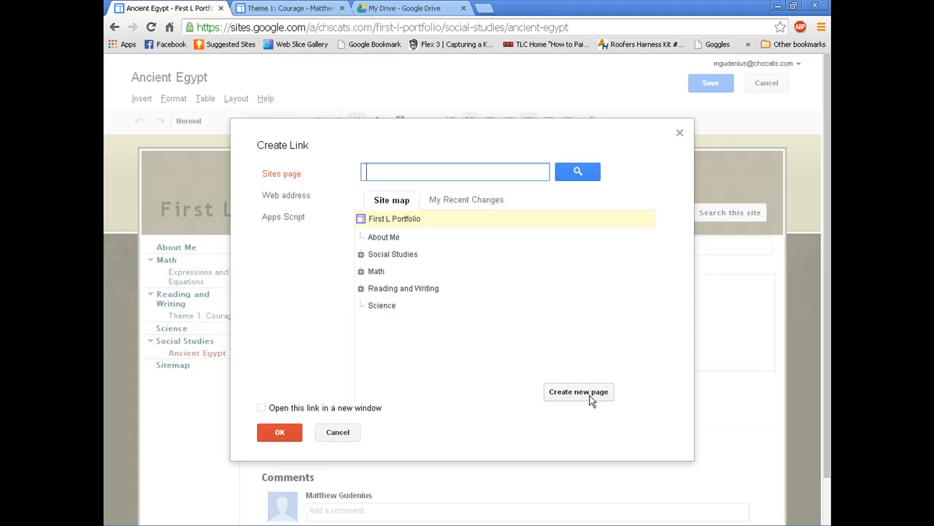
pyautogui.click(594, 392)
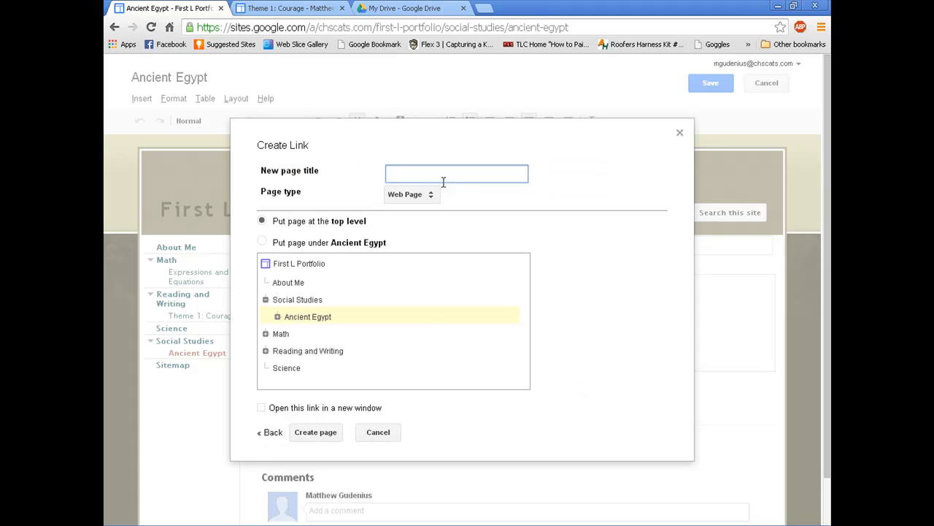
pyautogui.write('Ancient Egypt Map')
pyautogui.click(314, 433)
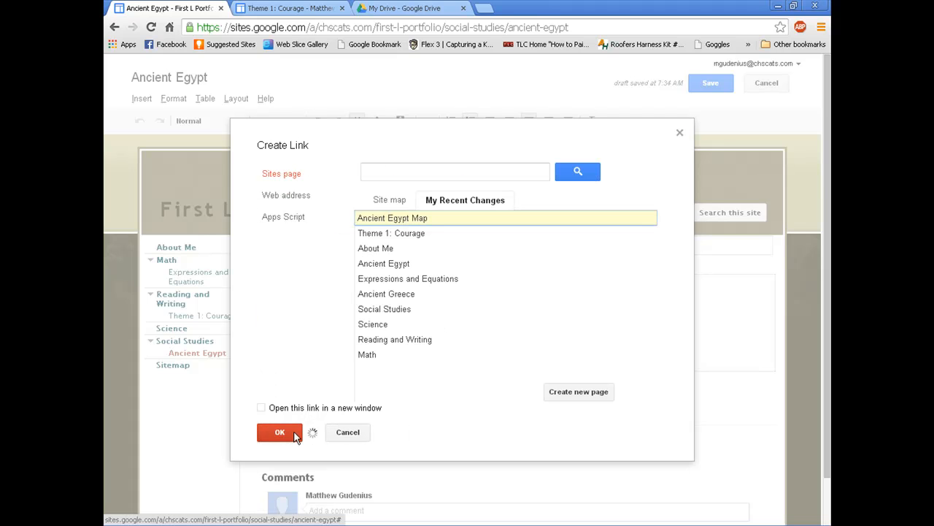
pyautogui.click(289, 433)
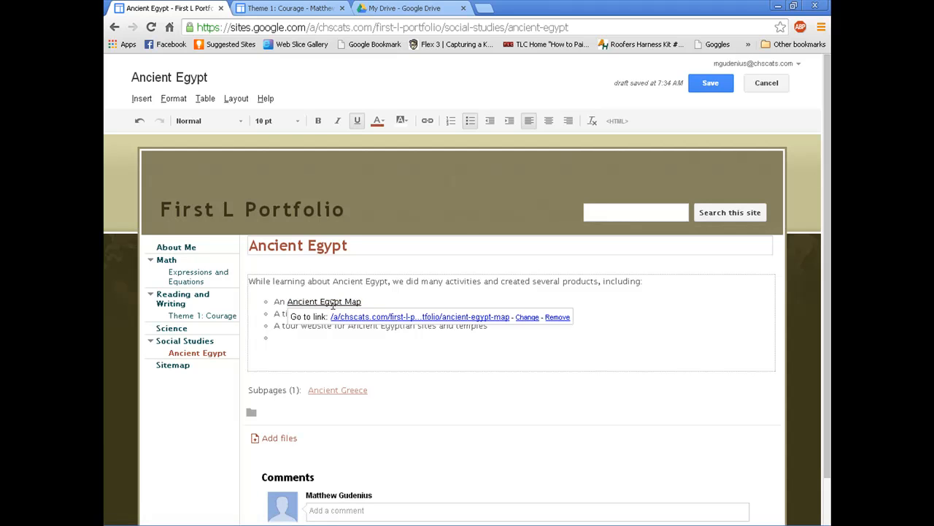
pyautogui.click(706, 84)
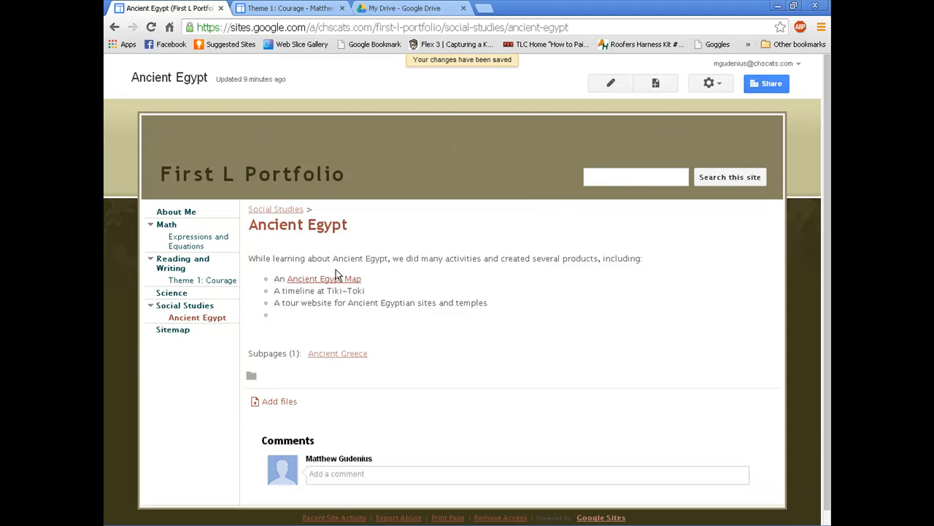
# Step: Edit the new Ancient Egypt Map page and bring up the Drive Drawing picker
pyautogui.click(339, 281)
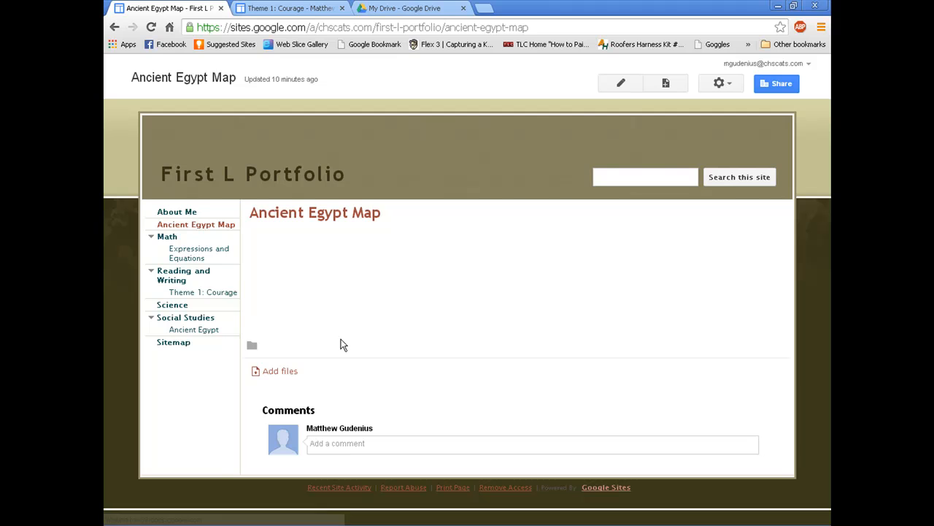
pyautogui.click(621, 83)
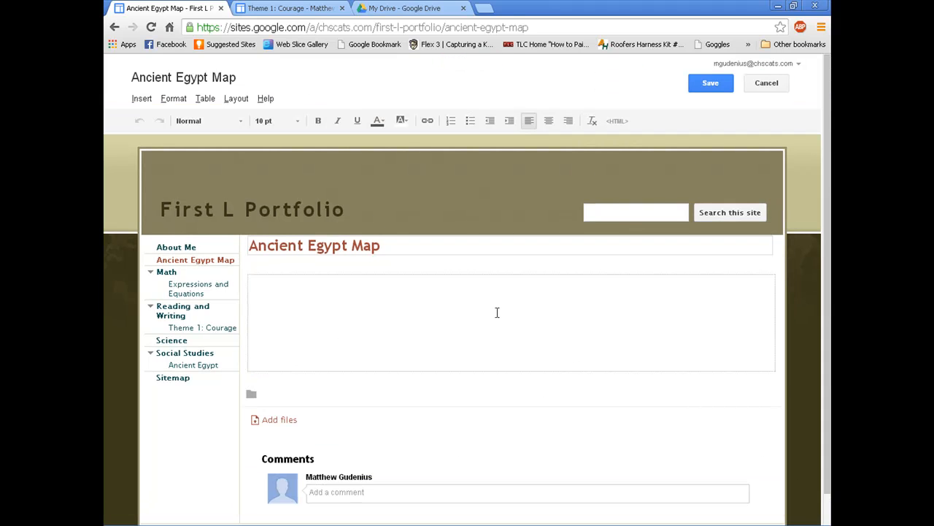
pyautogui.click(147, 99)
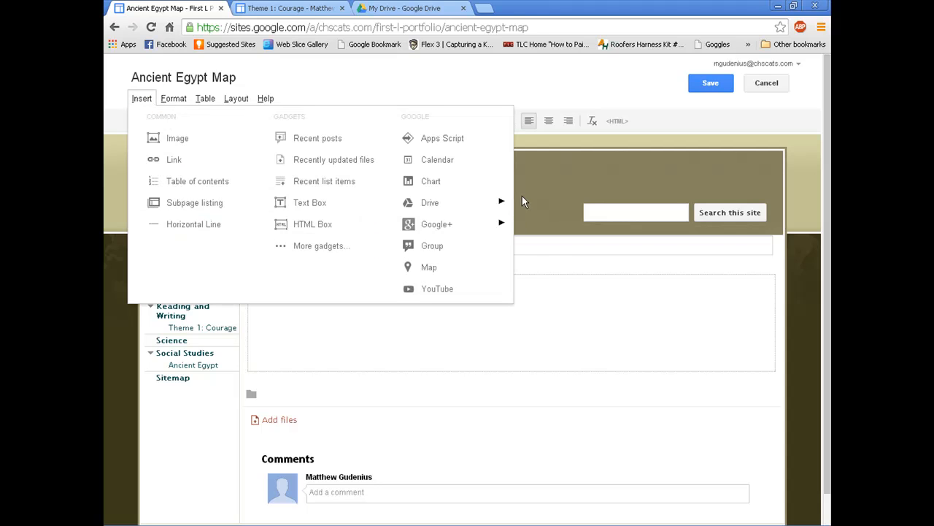
pyautogui.moveTo(503, 199)
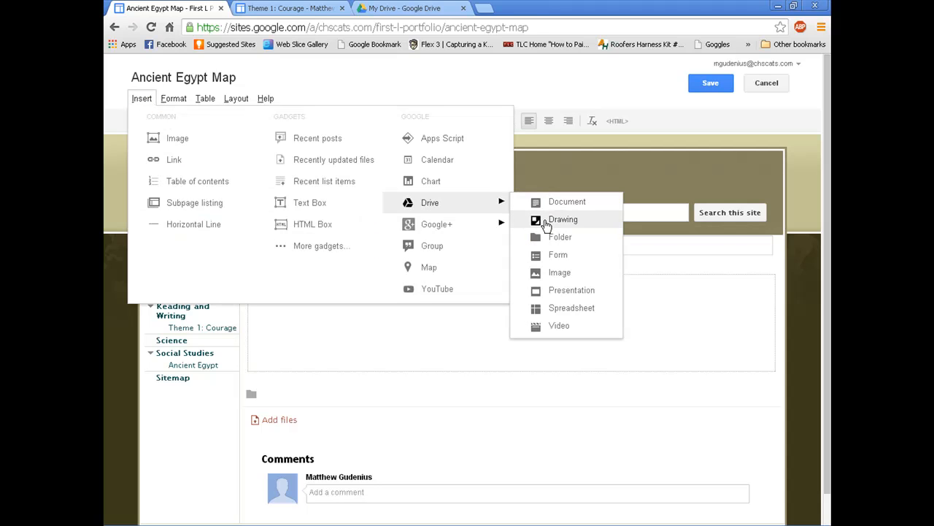
pyautogui.click(546, 224)
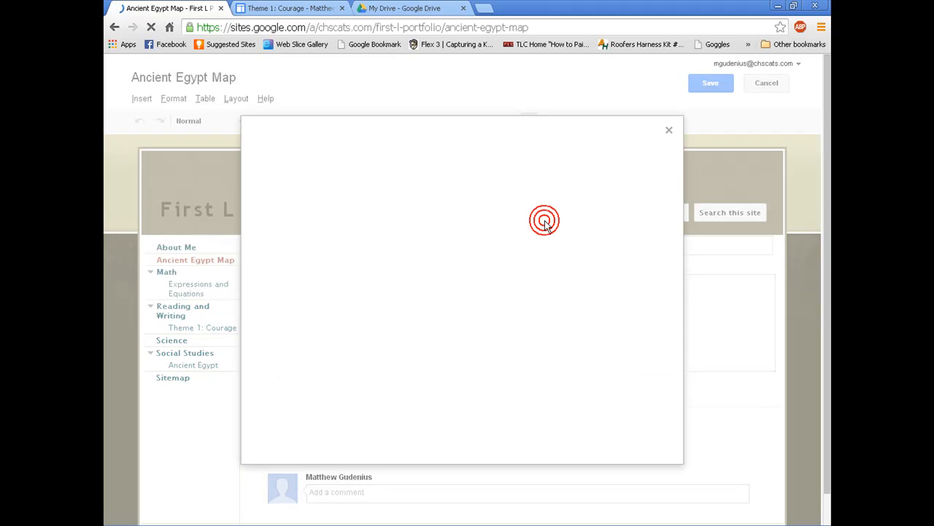
pyautogui.moveTo(681, 174); pyautogui.dragTo(676, 374)
pyautogui.moveTo(679, 267); pyautogui.dragTo(679, 166)
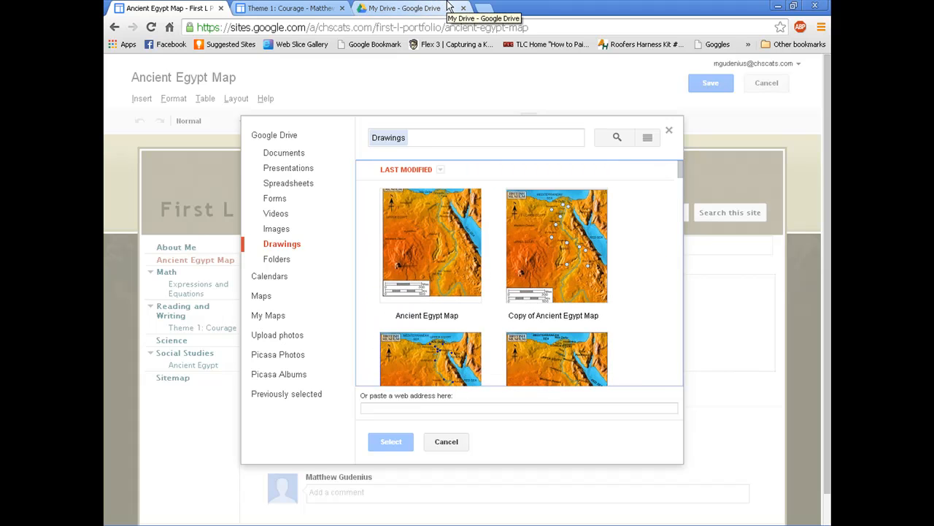
# Step: In Drive's Room 28 files > Social Studies, select the Copy of Ancient Egypt Map drawing
pyautogui.click(438, 8)
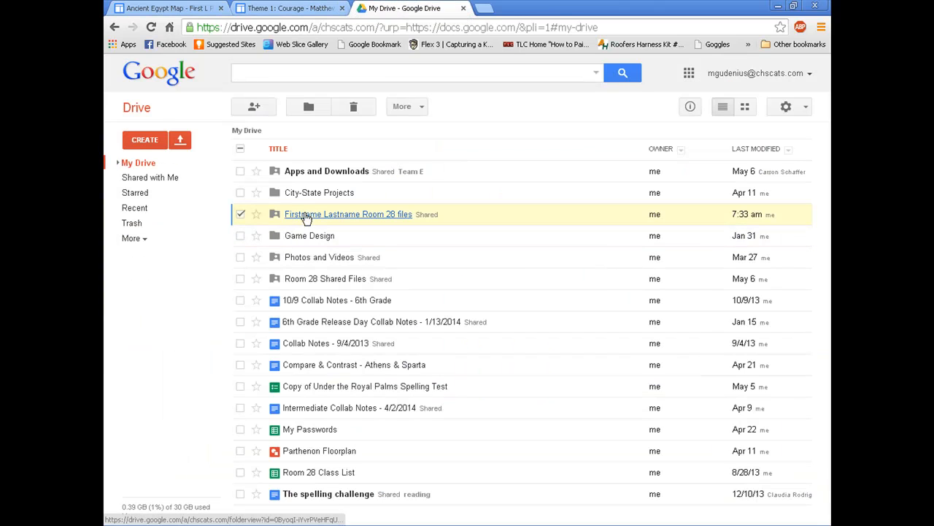
pyautogui.click(307, 215)
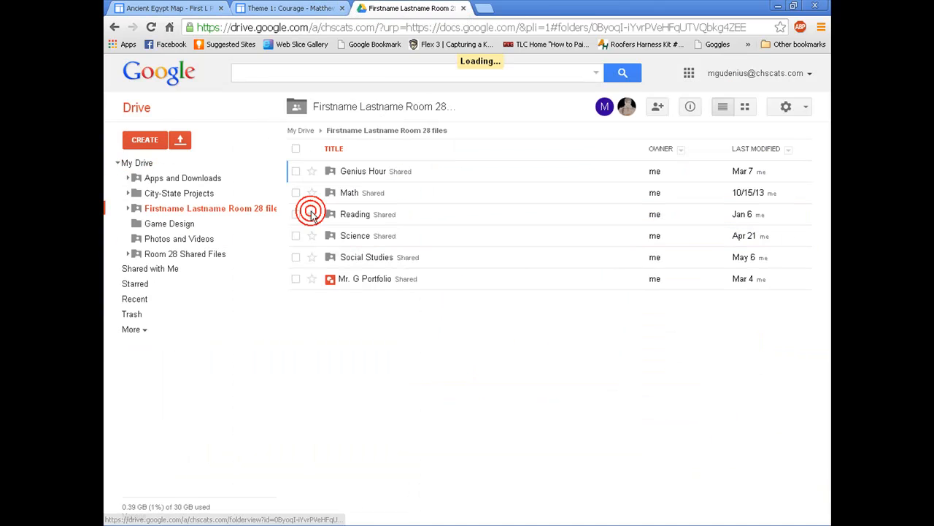
pyautogui.click(356, 260)
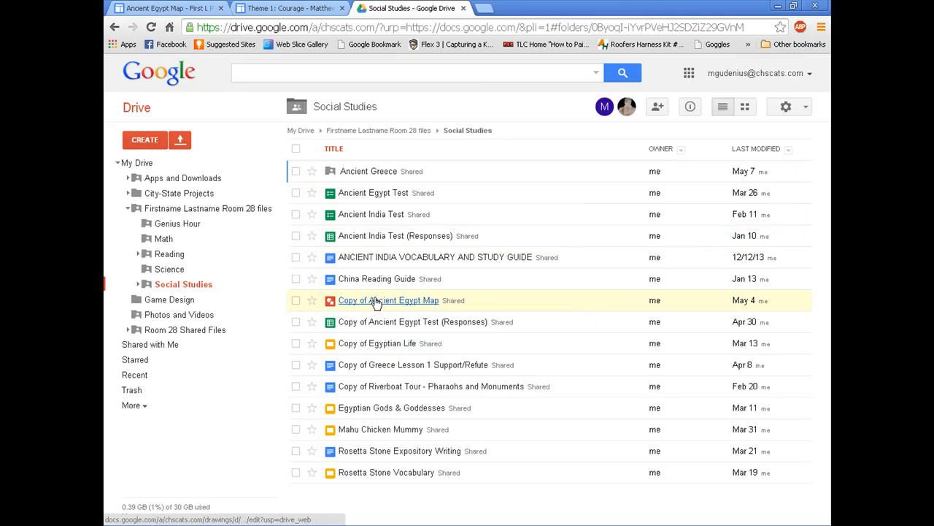
pyautogui.click(294, 302)
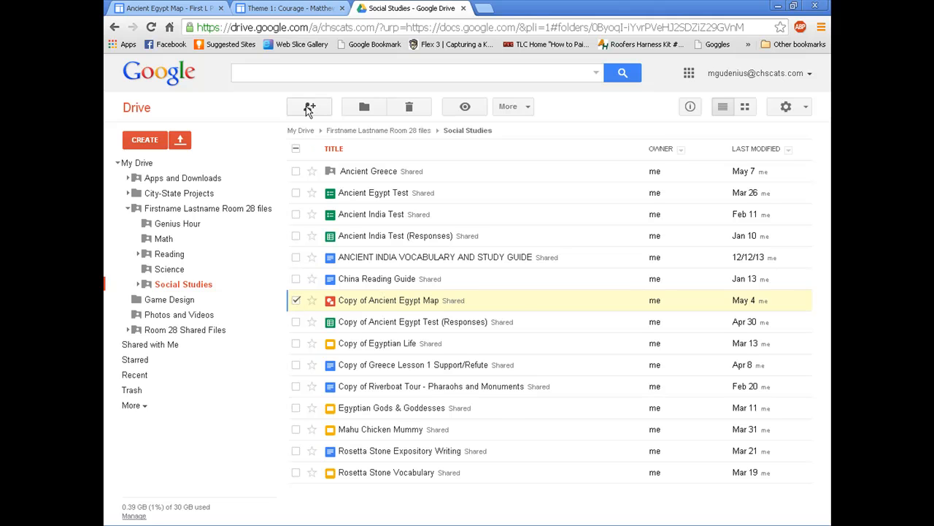
# Step: Share the drawing with anyone with the link and copy its share link
pyautogui.click(307, 107)
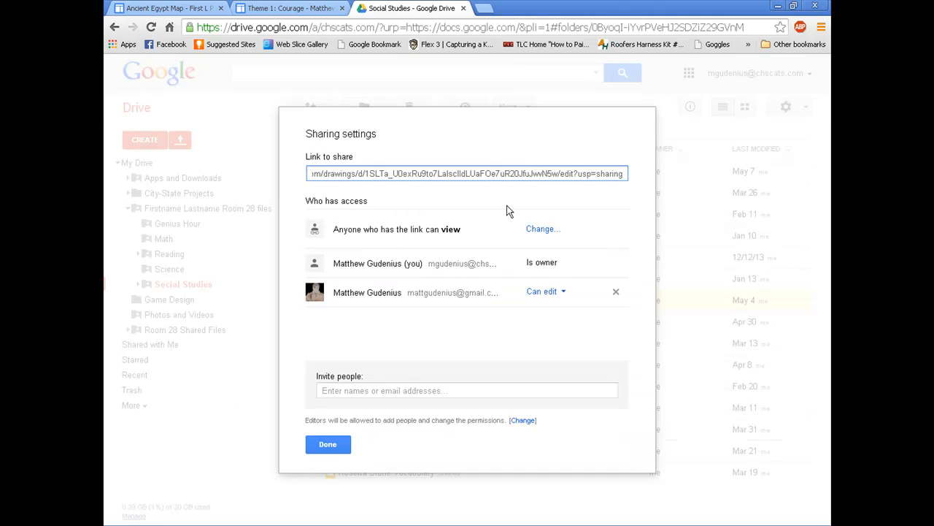
pyautogui.click(540, 230)
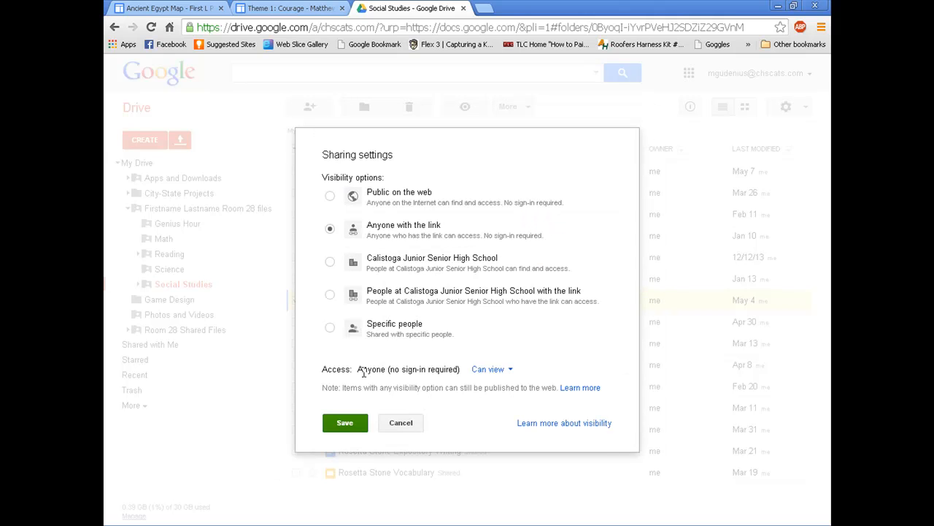
pyautogui.click(357, 422)
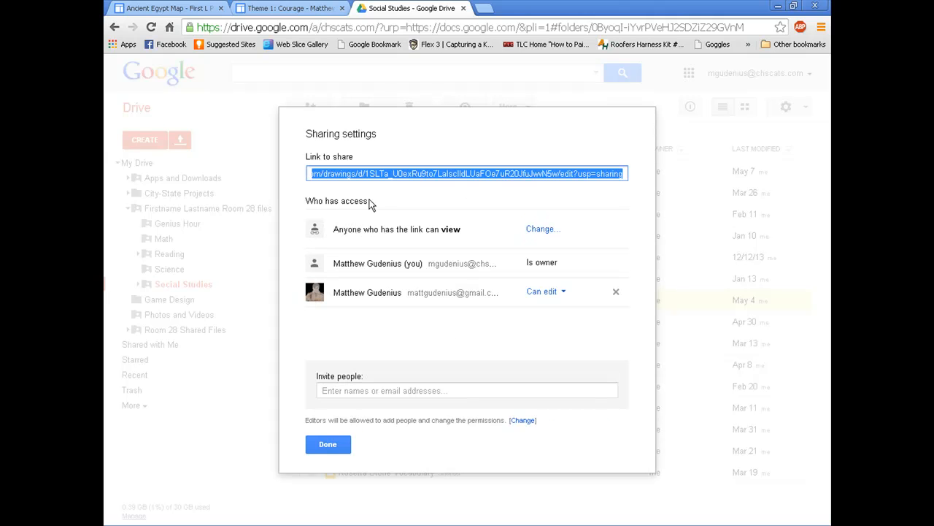
pyautogui.doubleClick(404, 171)
pyautogui.tripleClick(404, 171)
pyautogui.click(328, 444)
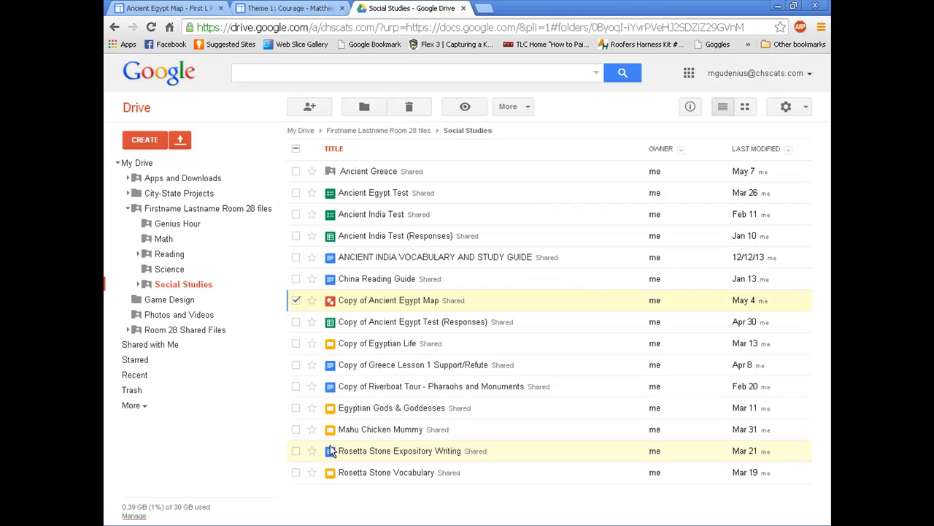
pyautogui.click(292, 7)
pyautogui.click(167, 8)
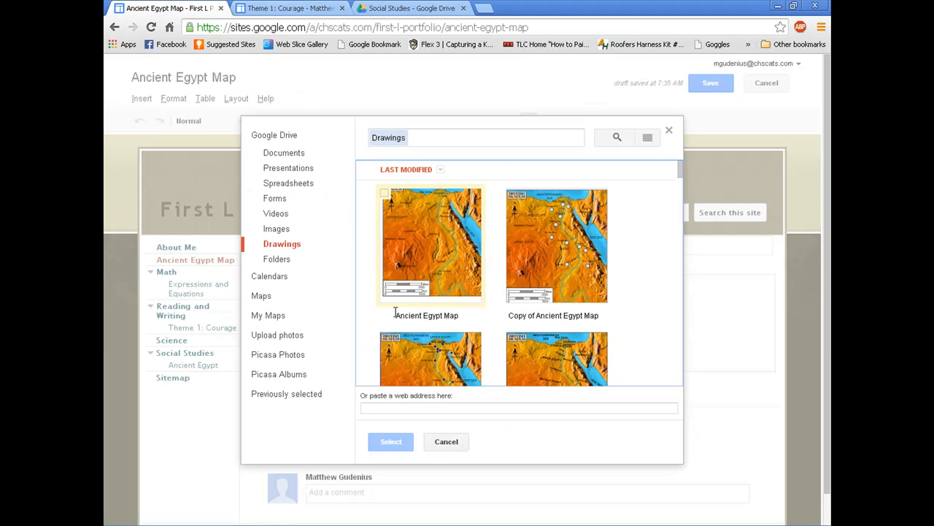
# Step: Choose the map drawing in the picker by pasting its share link
pyautogui.click(413, 404)
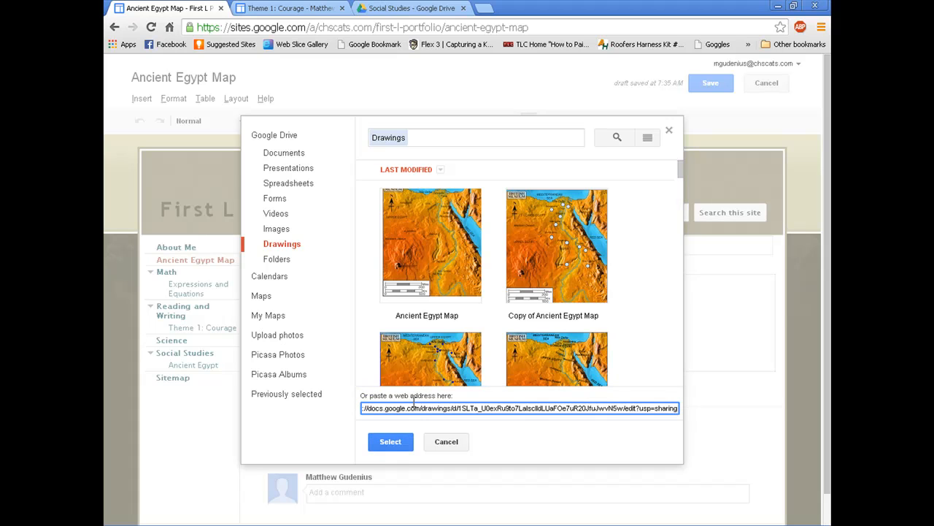
pyautogui.click(400, 444)
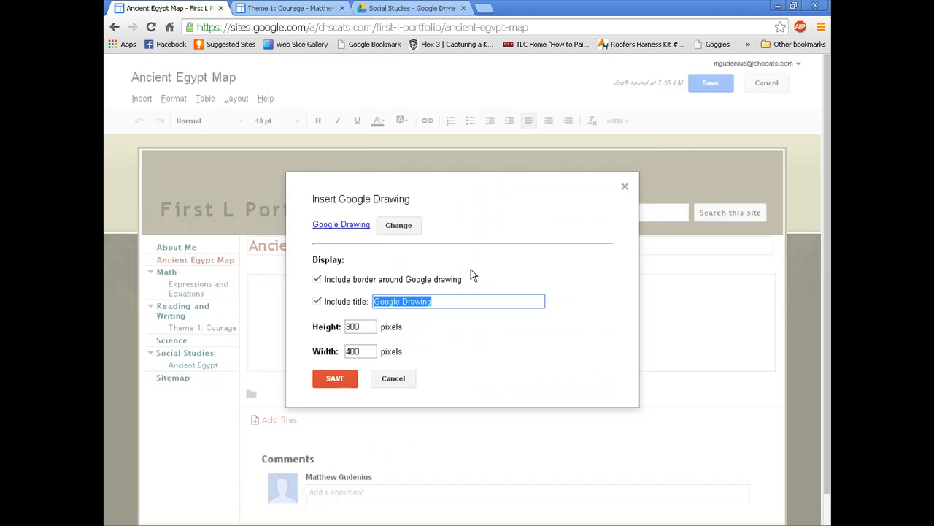
# Step: Title the drawing 'Ancient Egypt Map', insert it centred, and save the page
pyautogui.click(441, 295)
pyautogui.moveTo(441, 300); pyautogui.dragTo(359, 300)
pyautogui.write('Ancient Egypt Map')
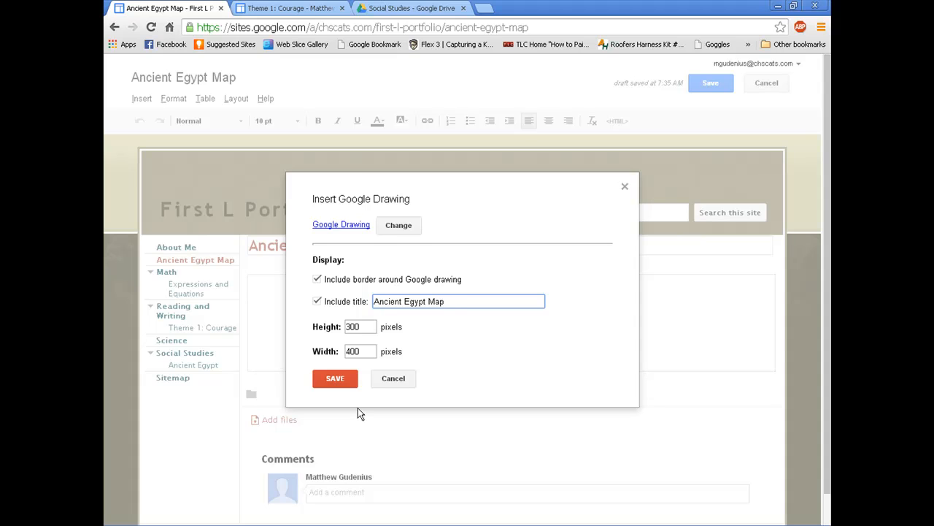
pyautogui.click(349, 378)
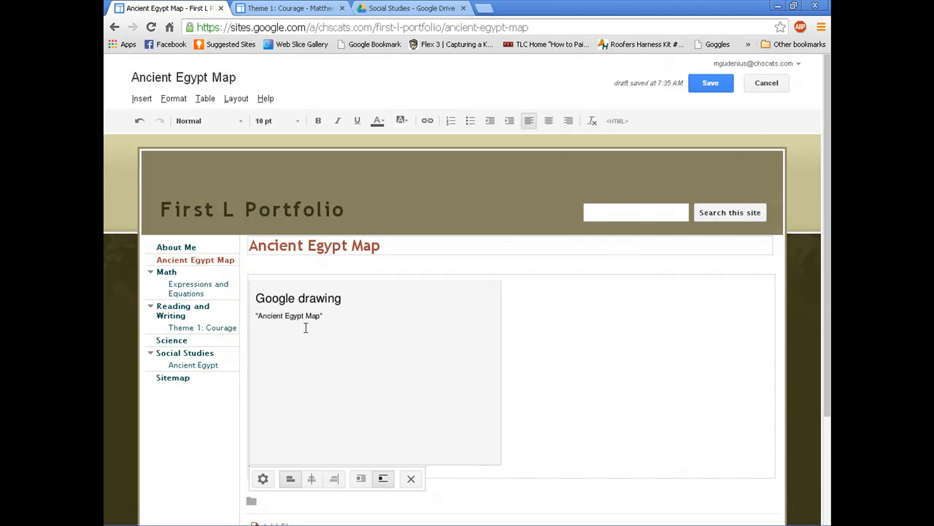
pyautogui.click(312, 479)
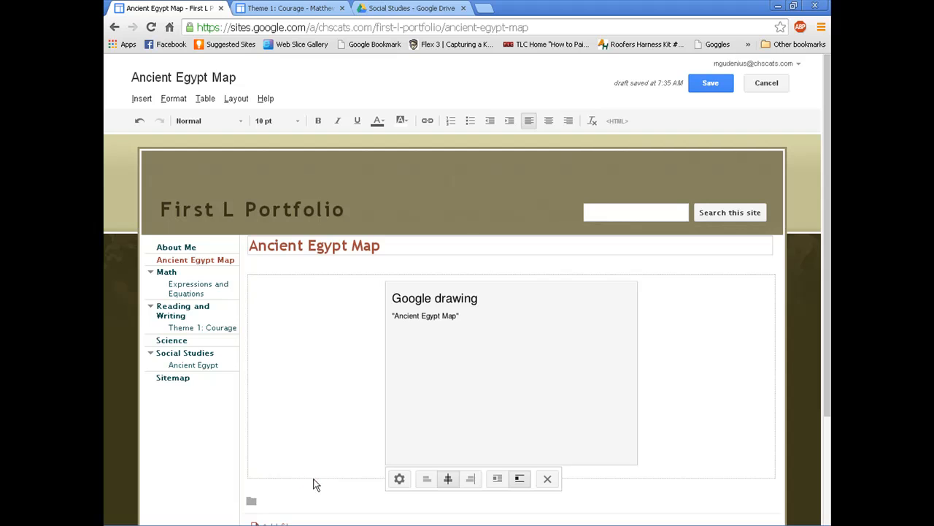
pyautogui.click(664, 428)
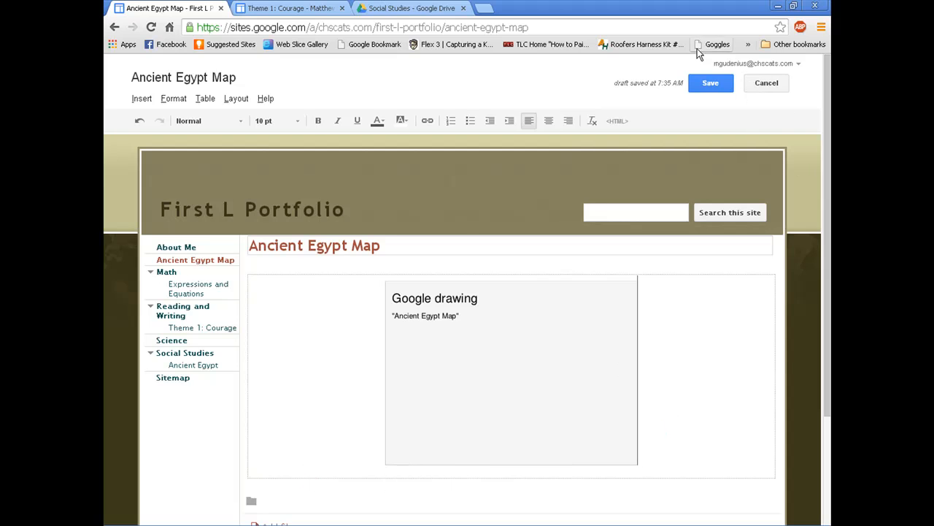
pyautogui.click(714, 79)
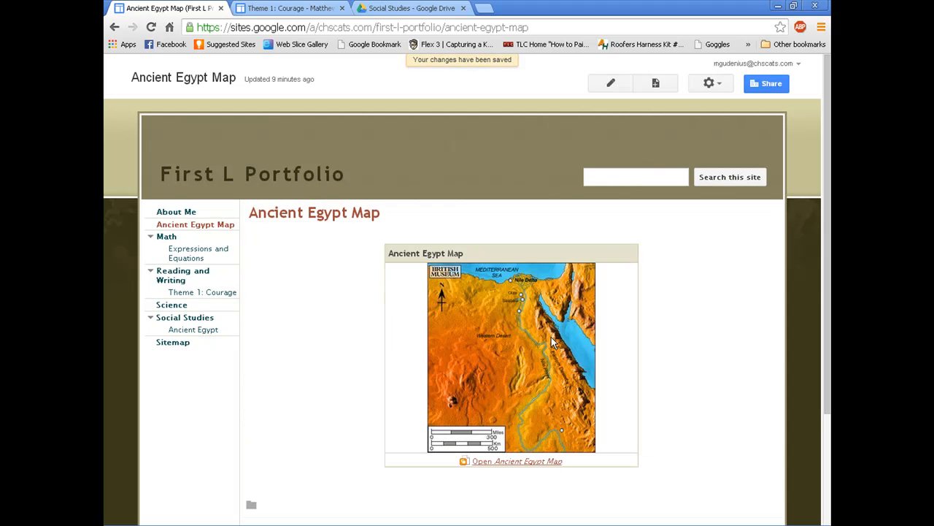
# Step: Open the embedded map as a drawing to verify it, then go to the Ancient Egypt page
pyautogui.click(514, 461)
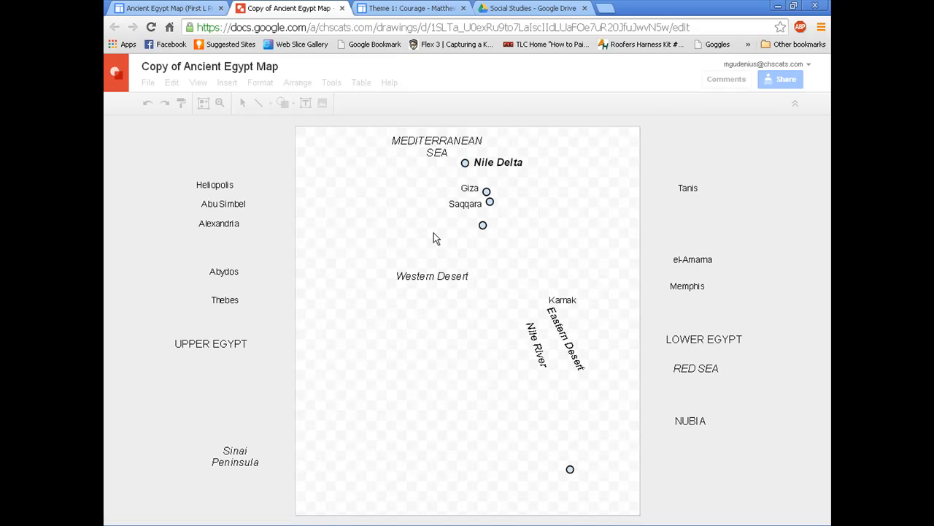
pyautogui.click(342, 8)
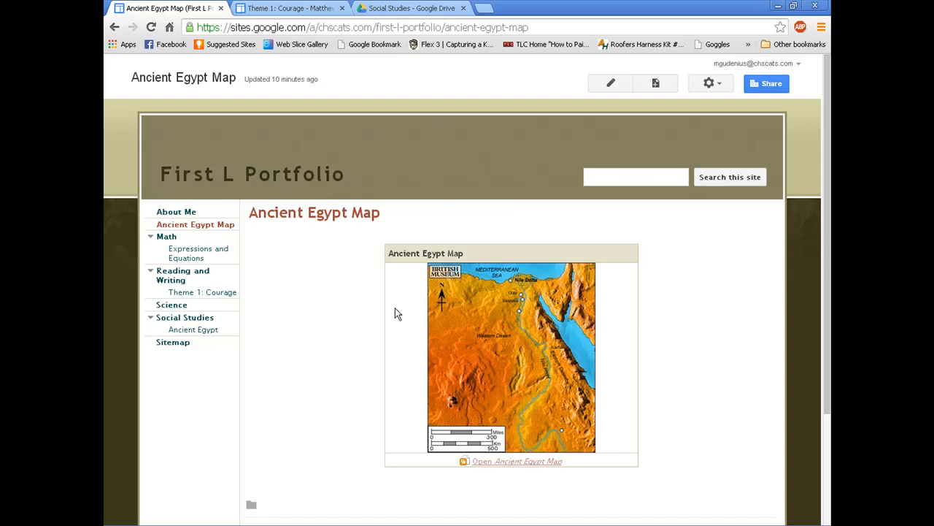
pyautogui.click(197, 329)
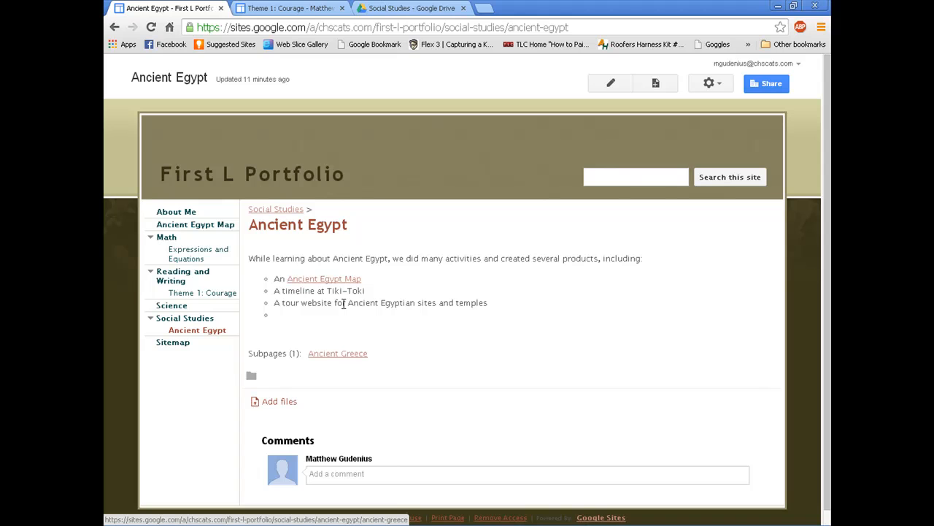
# Step: Move the Ancient Greece page out of Ancient Egypt so it sits under Social Studies
pyautogui.click(340, 354)
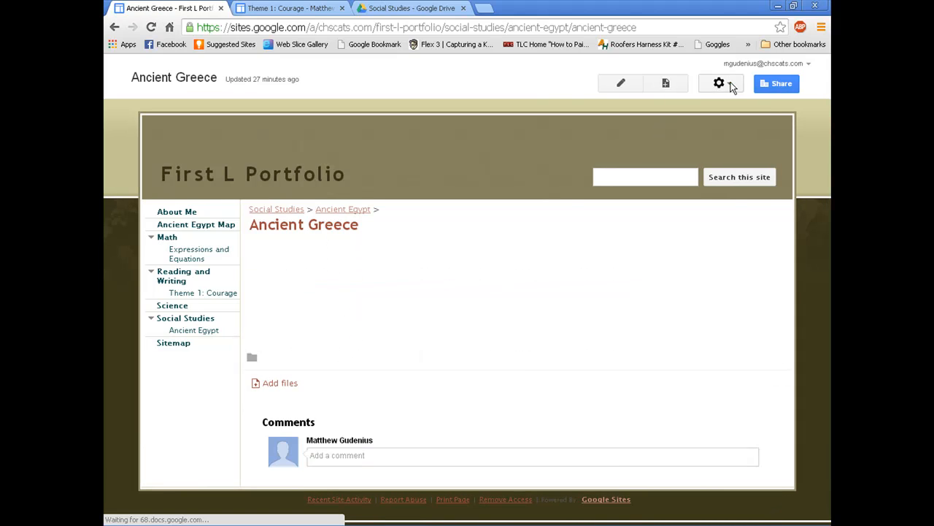
pyautogui.click(732, 86)
pyautogui.click(589, 213)
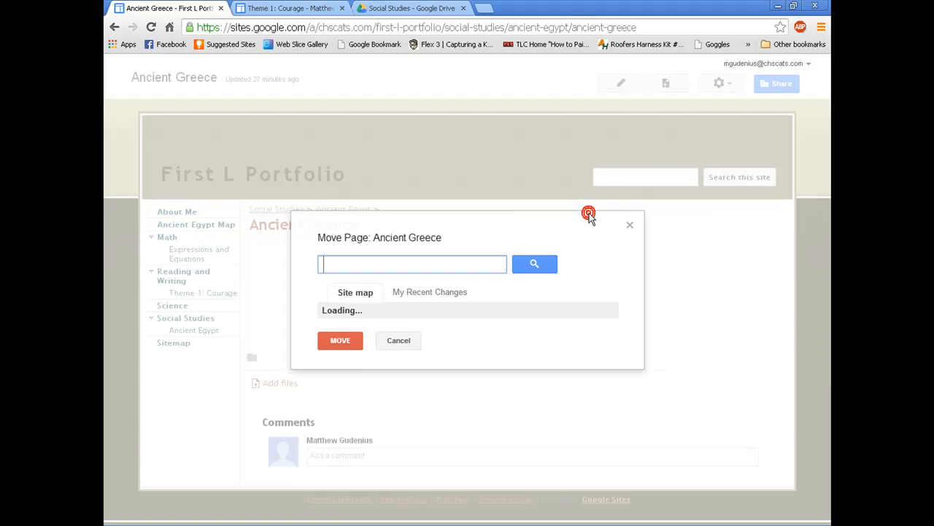
pyautogui.click(341, 346)
pyautogui.click(340, 462)
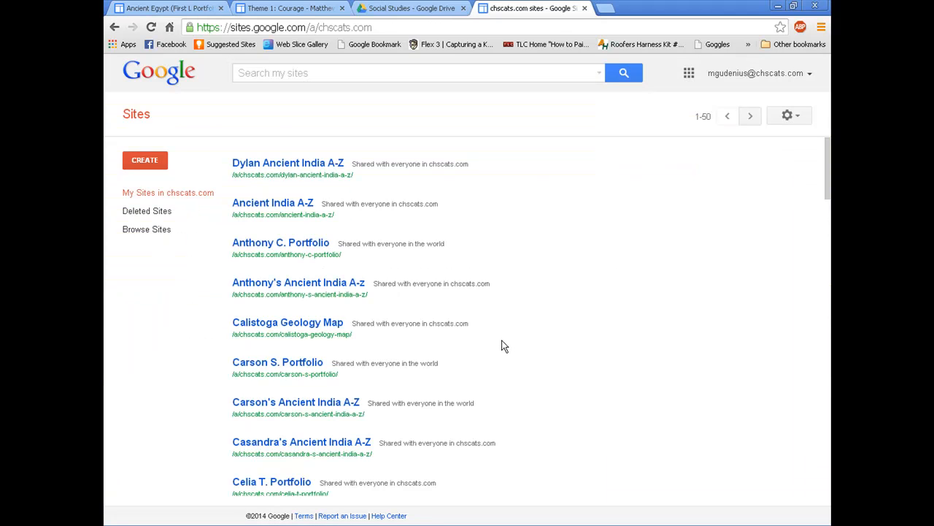
# Step: Open the Ancient Egypt Tour site, copy its web address, and return to the portfolio's Ancient Egypt page
pyautogui.scroll(-15, 503, 346)
pyautogui.scroll(-15, 505, 344)
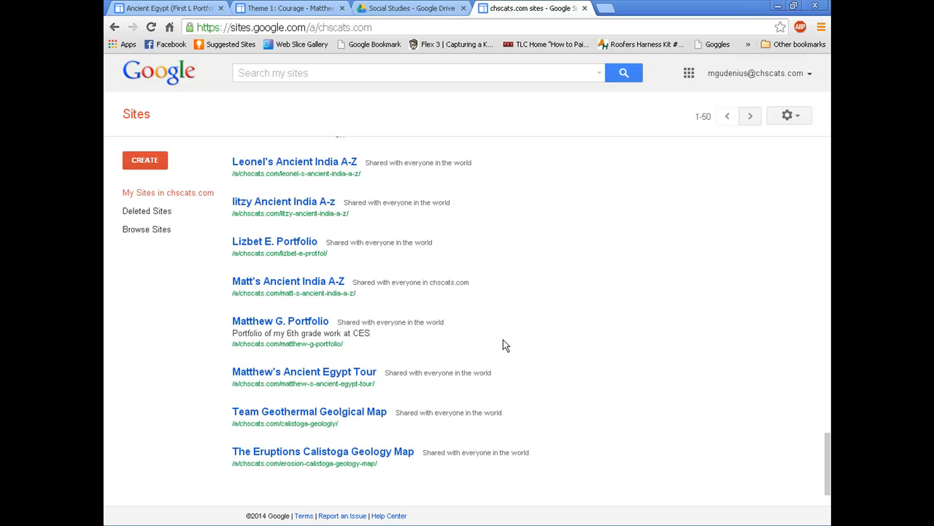
pyautogui.click(369, 374)
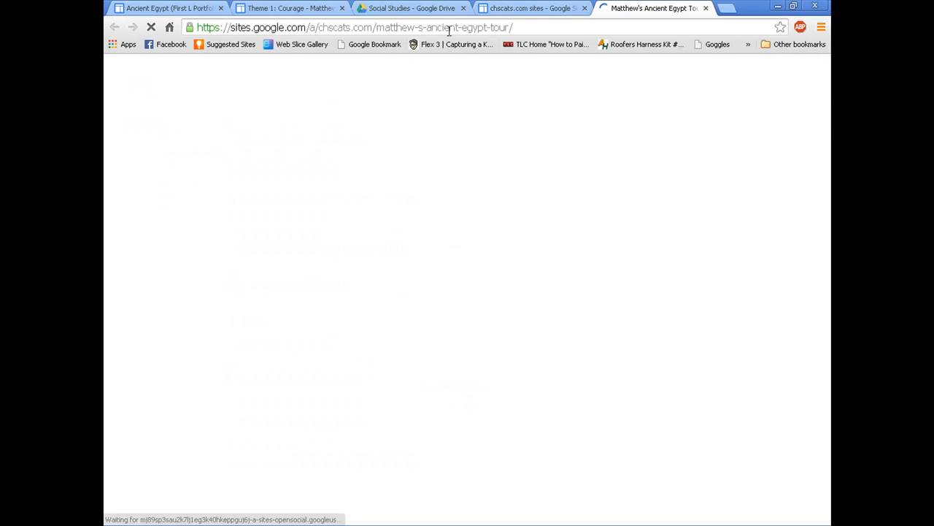
pyautogui.moveTo(533, 27); pyautogui.dragTo(212, 30)
pyautogui.hotkey('ctrl', 'c')
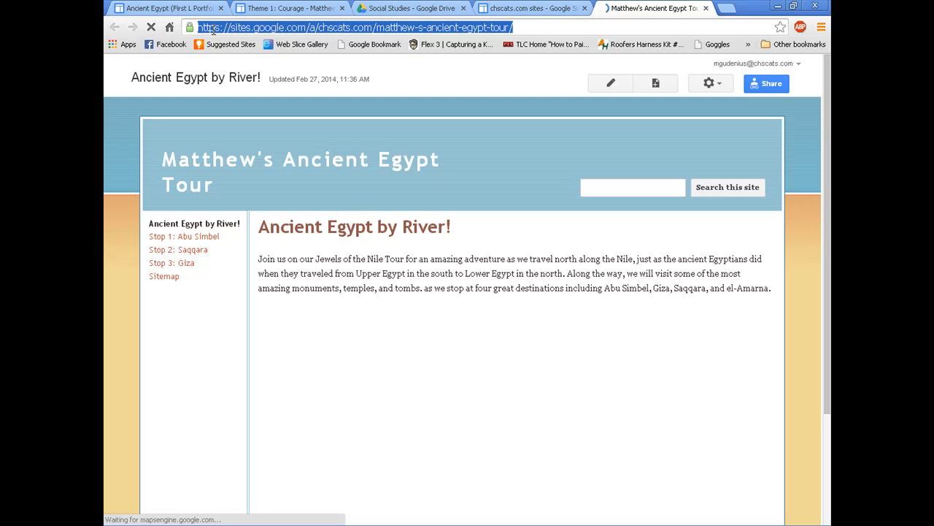
pyautogui.click(182, 9)
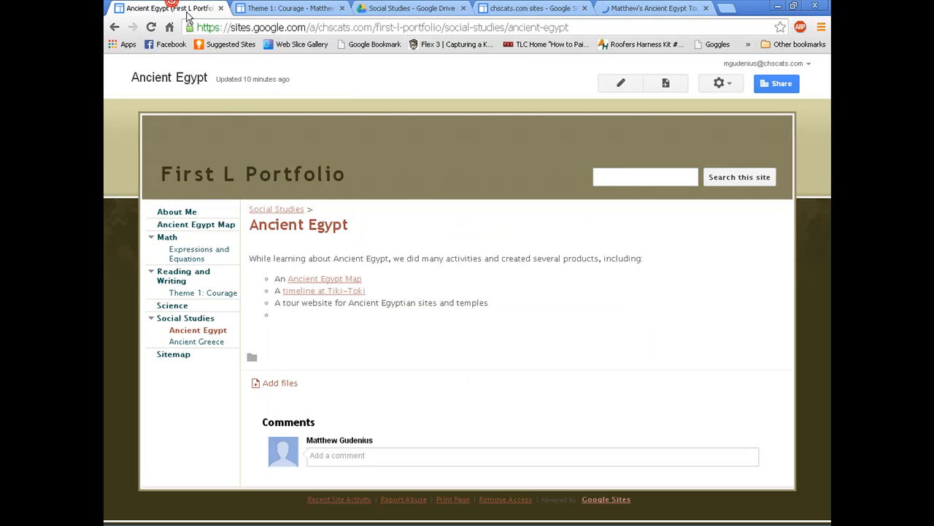
# Step: Select 'tour website' in the third bullet and start a web-address link for it
pyautogui.click(620, 83)
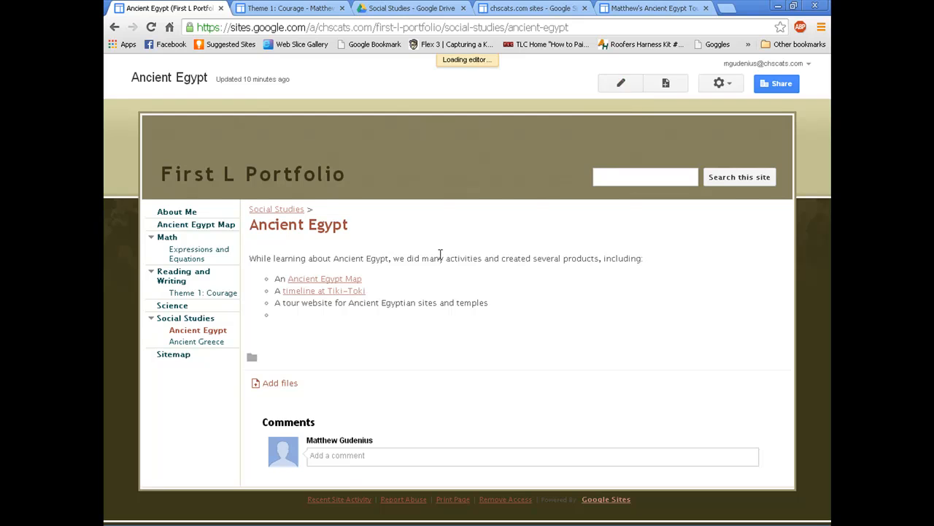
pyautogui.moveTo(282, 326); pyautogui.dragTo(332, 325)
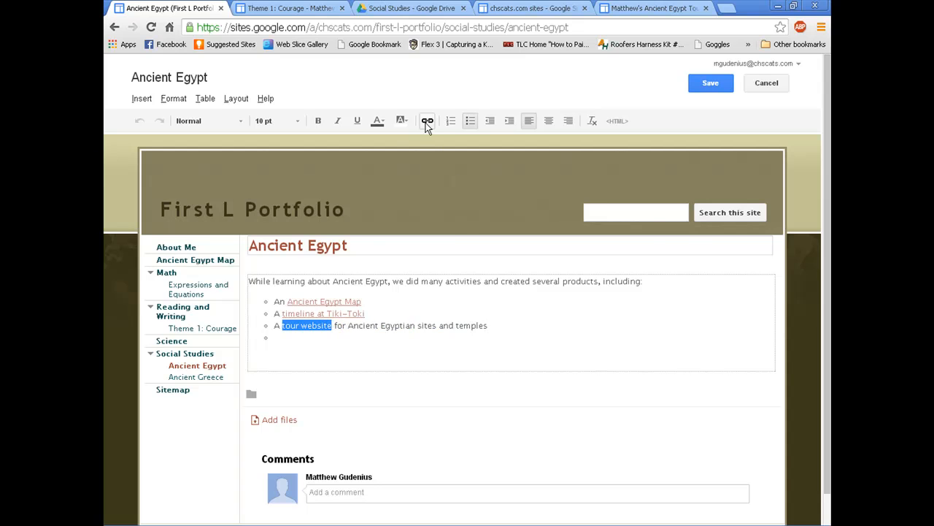
pyautogui.click(427, 122)
pyautogui.hotkey('ctrl', 'v')
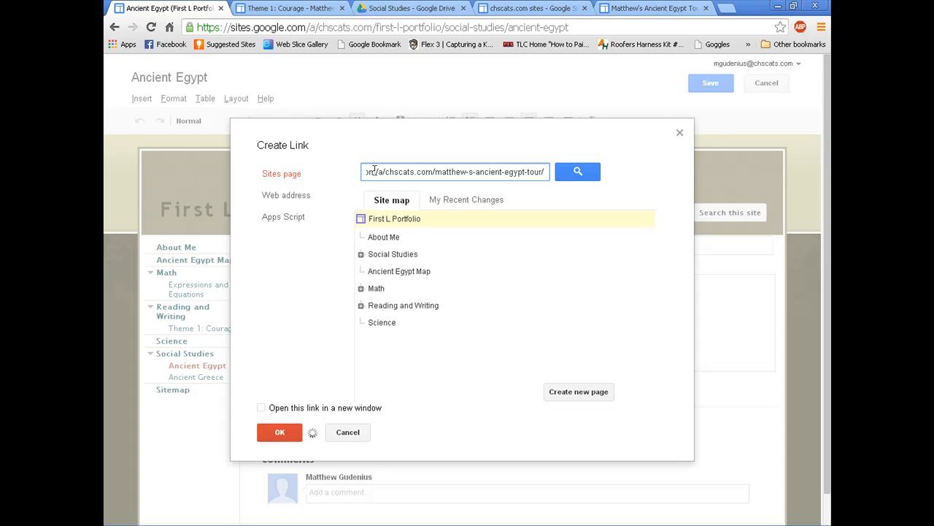
pyautogui.hotkey('ctrl', 'z')
pyautogui.click(298, 200)
# Step: Paste the tour site's URL as the link target, confirm it, and save the page
pyautogui.click(388, 225)
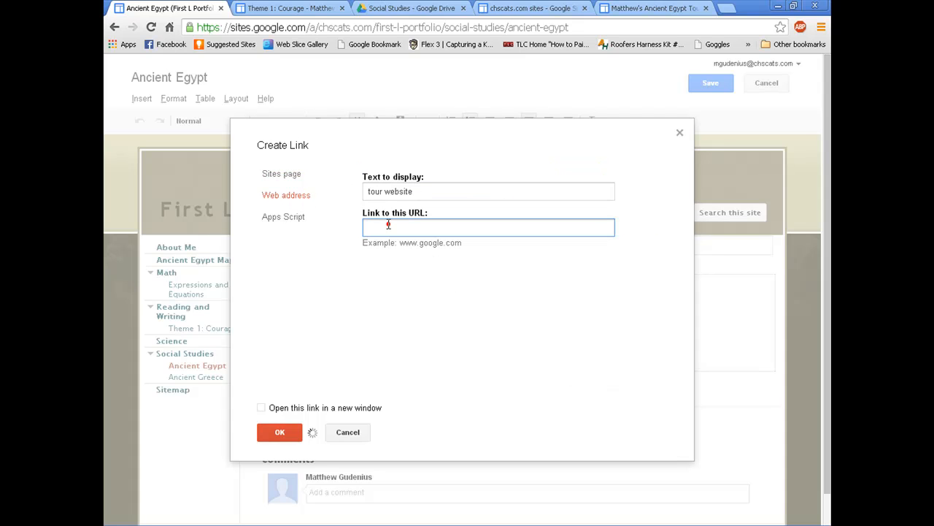
pyautogui.hotkey('ctrl', 'v')
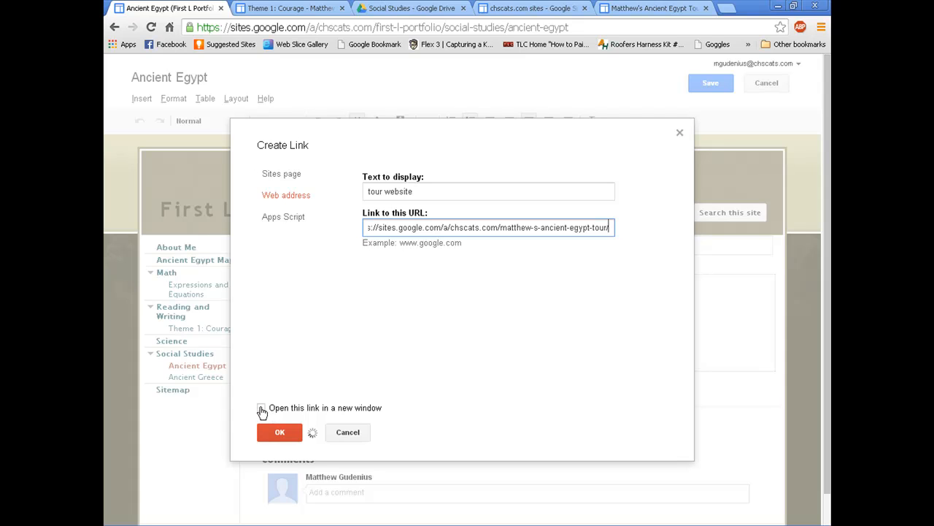
pyautogui.click(261, 409)
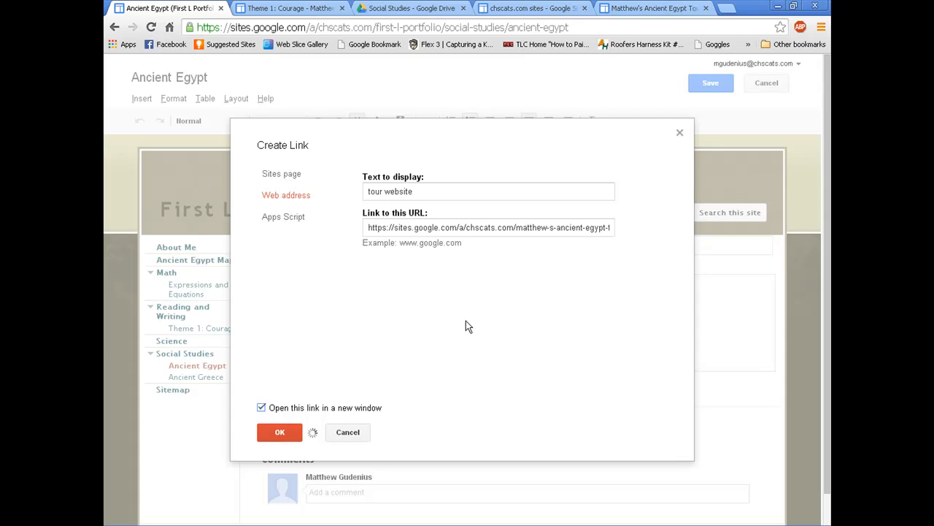
pyautogui.click(262, 409)
pyautogui.click(269, 430)
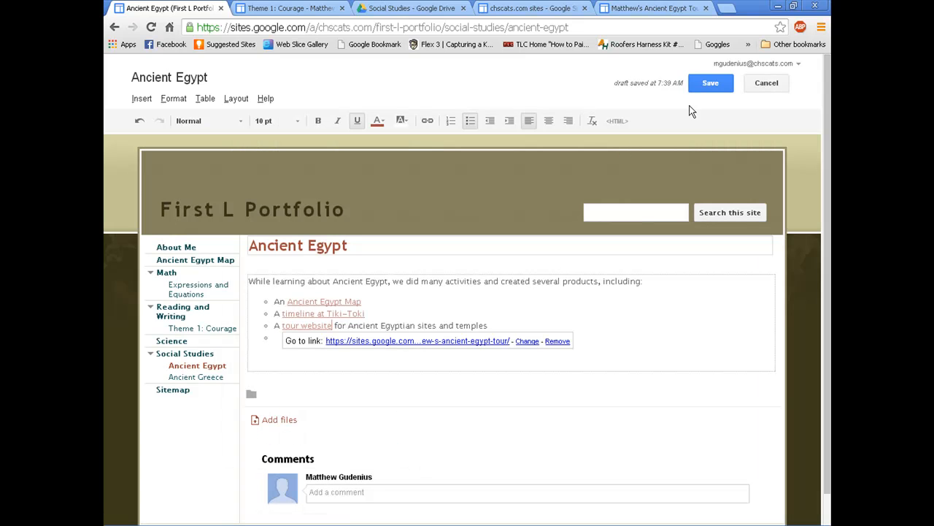
pyautogui.click(707, 85)
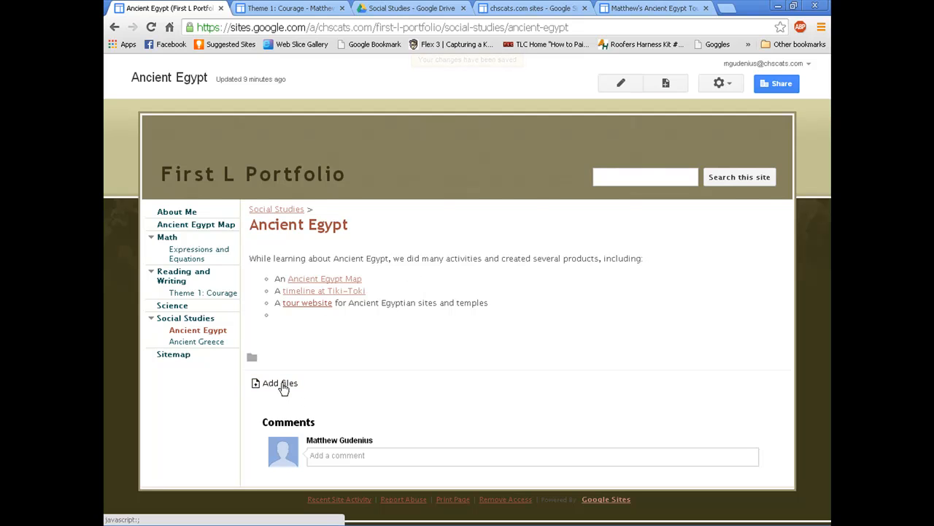
# Step: Add a fourth bullet 'Pharaoh Trading Cards at Read-Write-Think.org' and select 'Pharaoh Trading Cards'
pyautogui.click(618, 86)
pyautogui.click(289, 337)
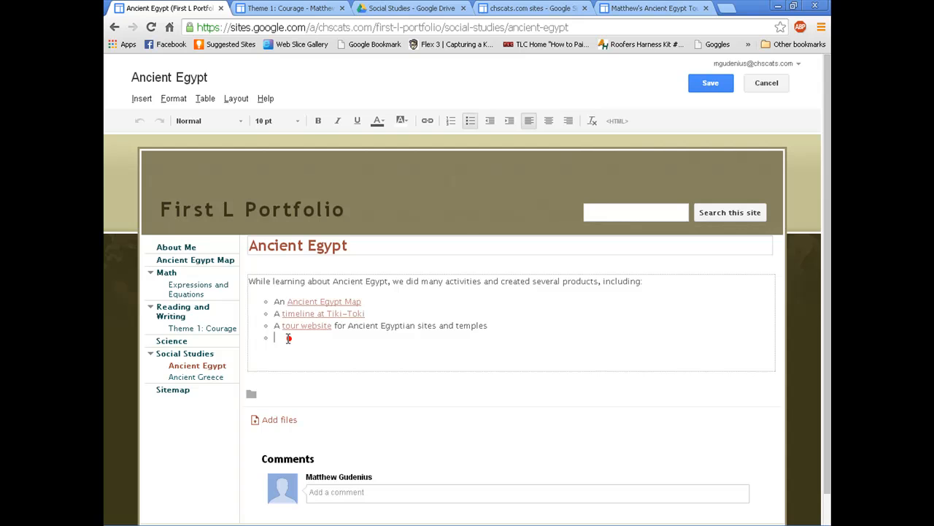
pyautogui.write('Pharaojh Trading Cards at Read-Write-Think.org')
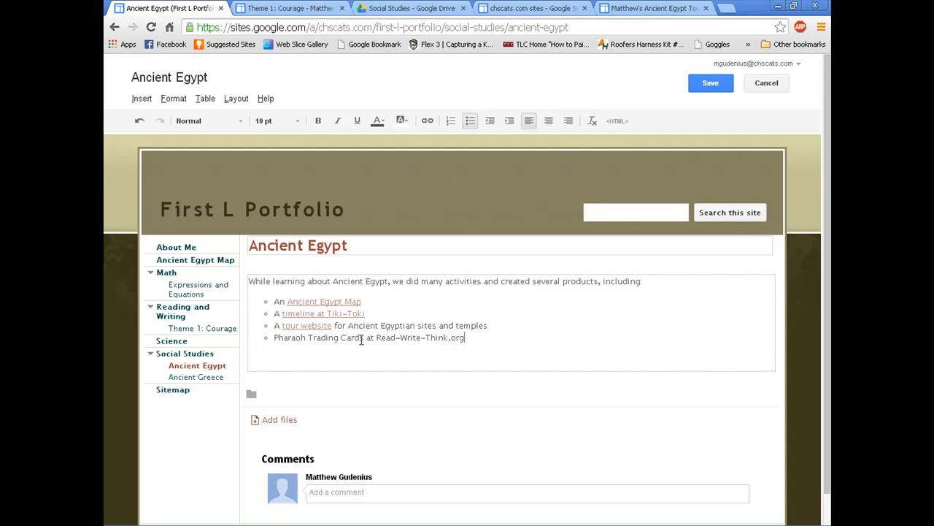
pyautogui.moveTo(364, 336); pyautogui.dragTo(270, 336)
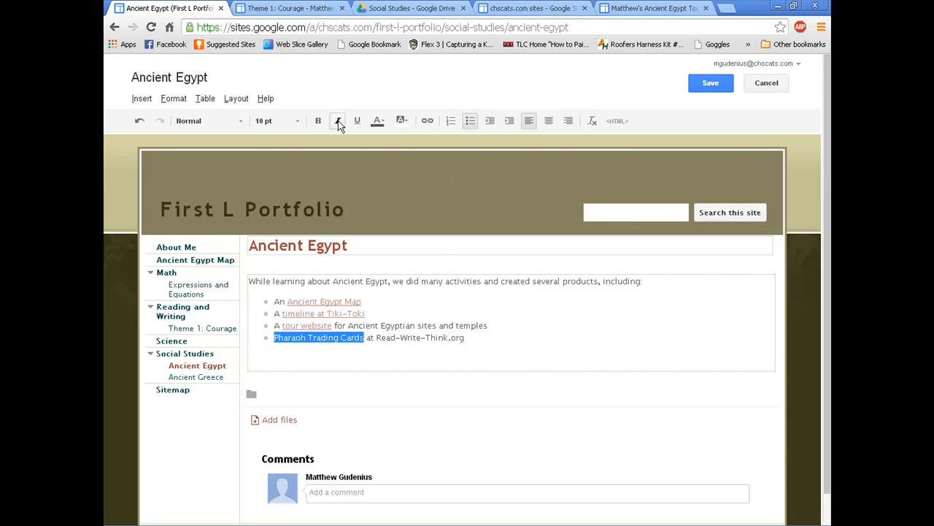
pyautogui.click(433, 122)
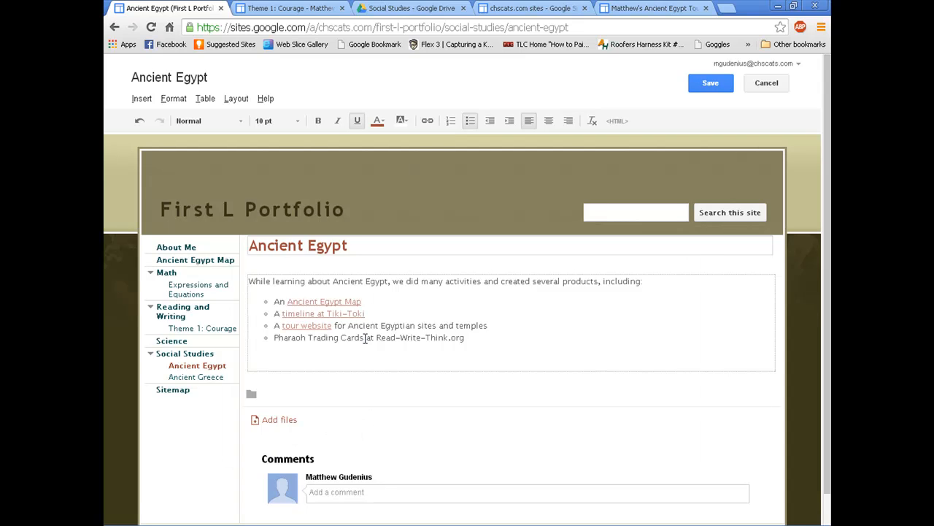
pyautogui.moveTo(363, 340); pyautogui.dragTo(273, 340)
# Step: Link 'Pharaoh Trading Cards' to a newly created page of that title, save, and open it
pyautogui.click(427, 121)
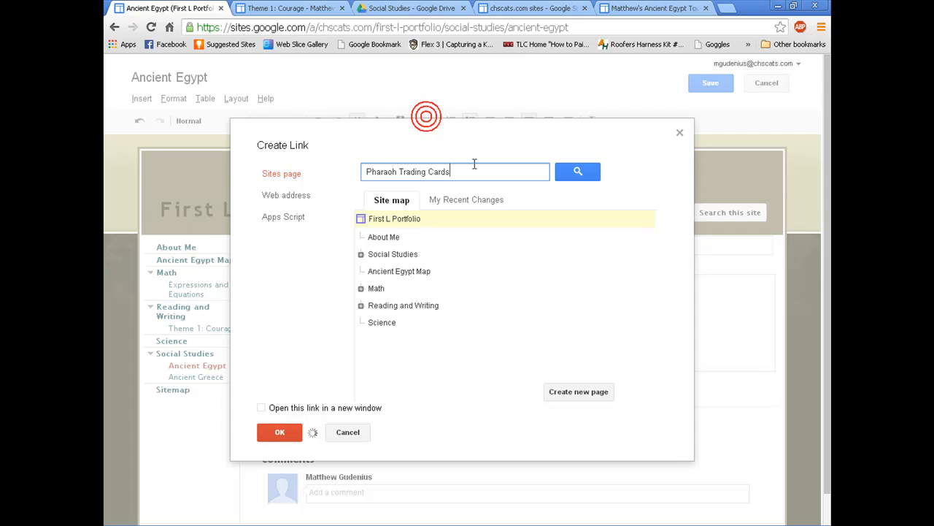
pyautogui.click(576, 392)
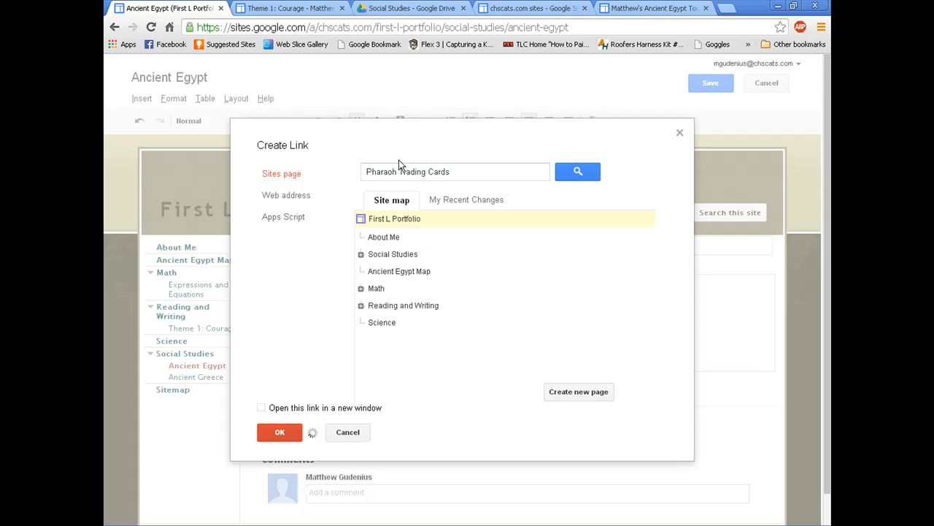
pyautogui.write('P')
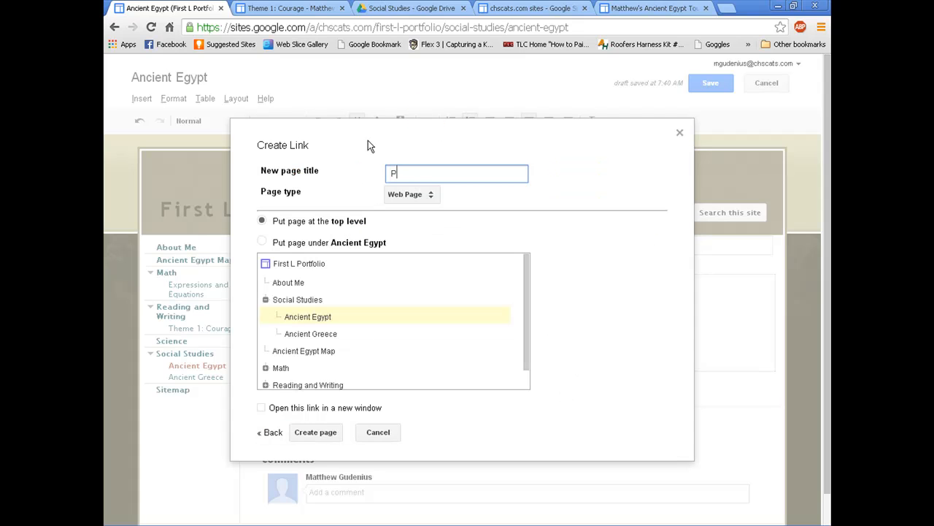
pyautogui.write('haraoh Trading Cards')
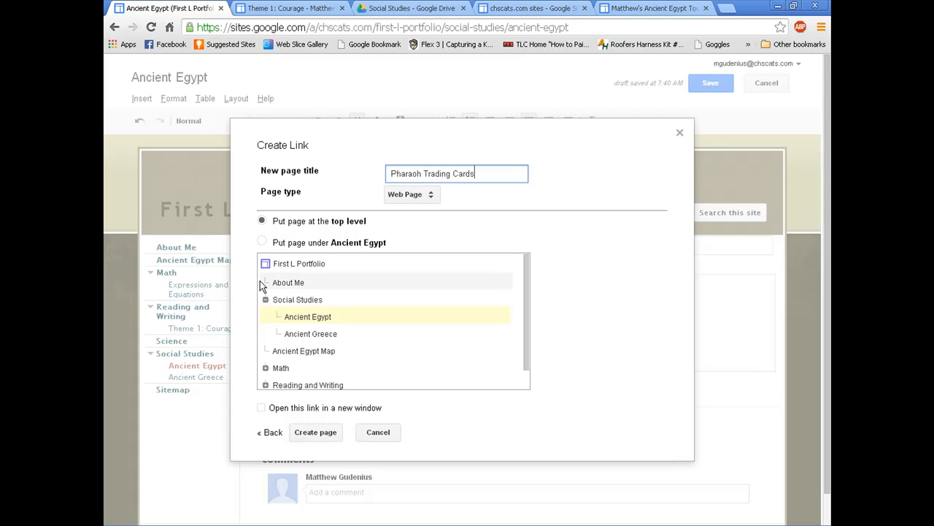
pyautogui.click(319, 435)
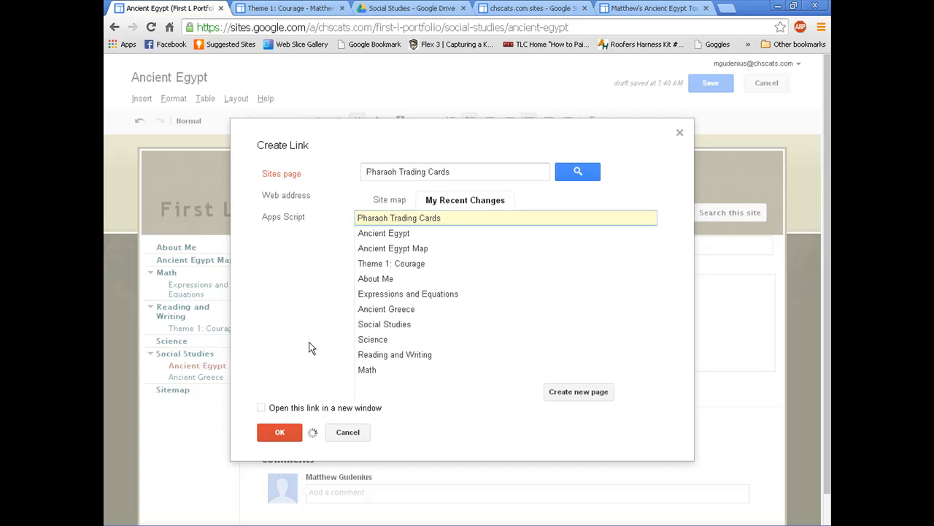
pyautogui.click(279, 431)
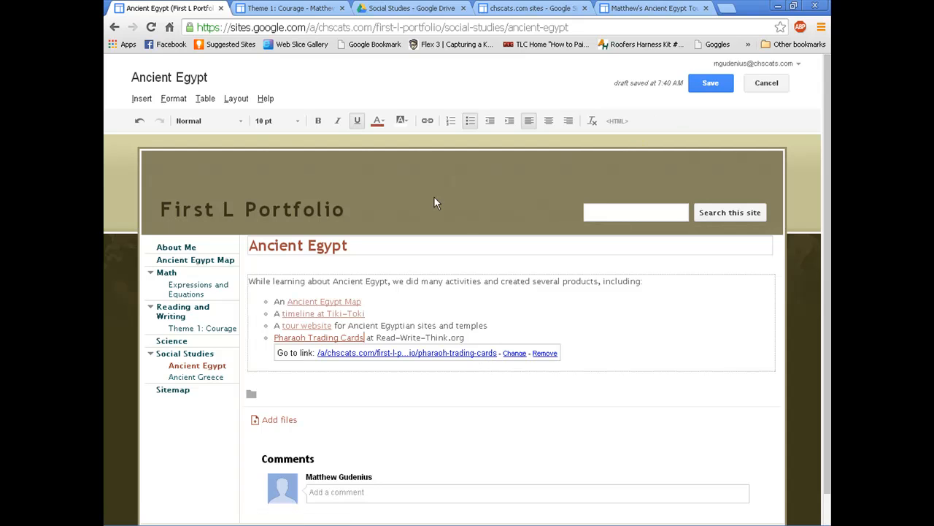
pyautogui.click(712, 84)
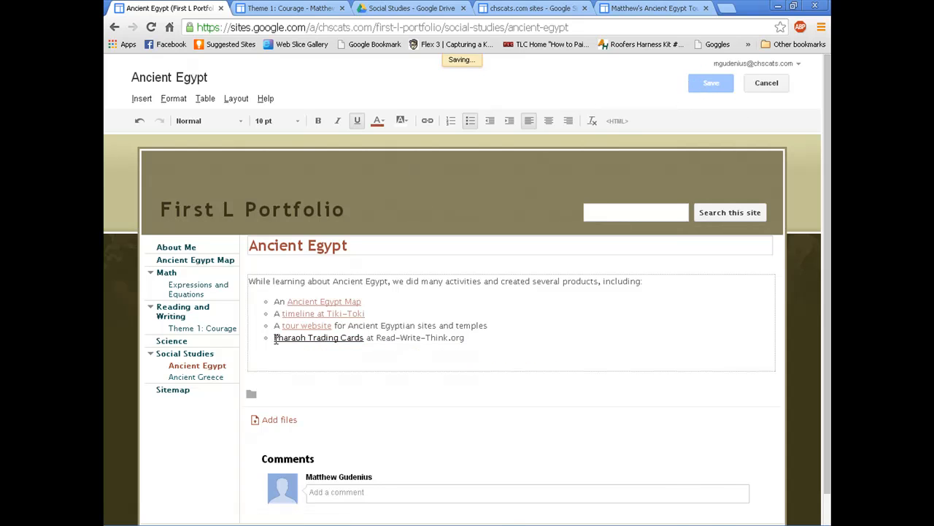
pyautogui.click(292, 315)
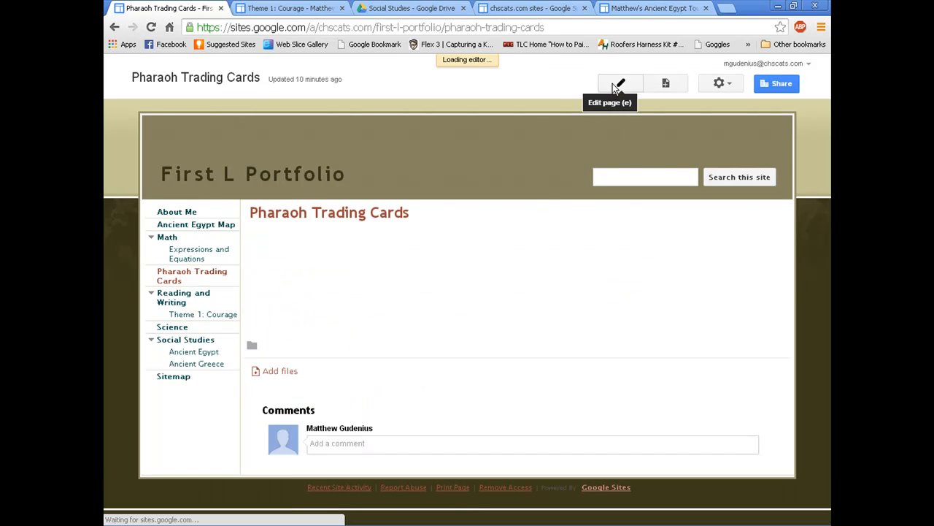
# Step: Write the intro paragraph about the Pharaoh trading cards and the Instructions download line
pyautogui.click(612, 83)
pyautogui.write('We creating Tradi')
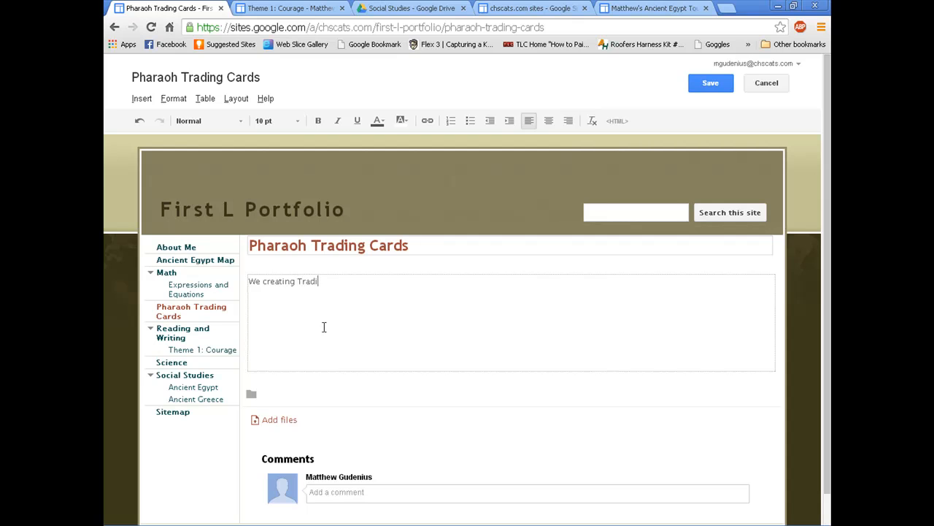
pyautogui.write('ng Cards thasshowed the biographies')
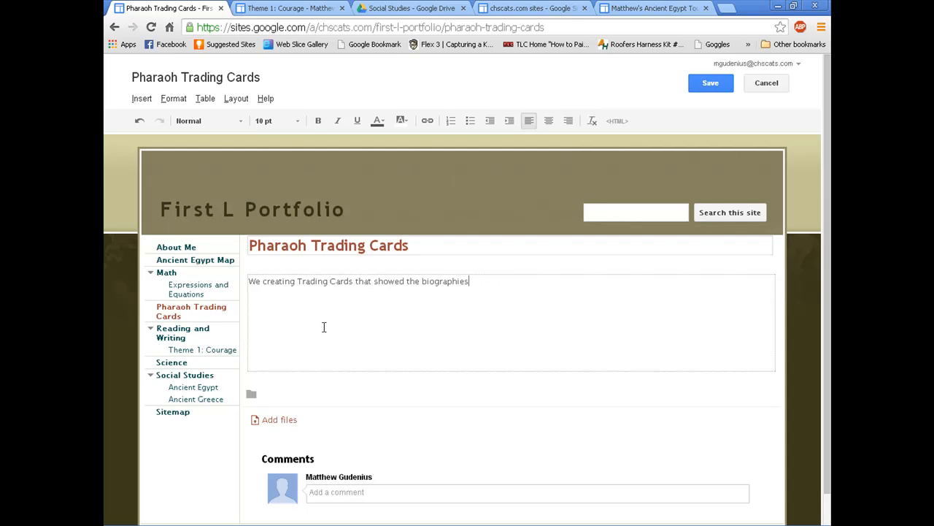
pyautogui.write('a nd aaccomplishments of ac')
pyautogui.press('BackSpace')
pyautogui.write('ncient Egyptian Pharaohs. To do th')
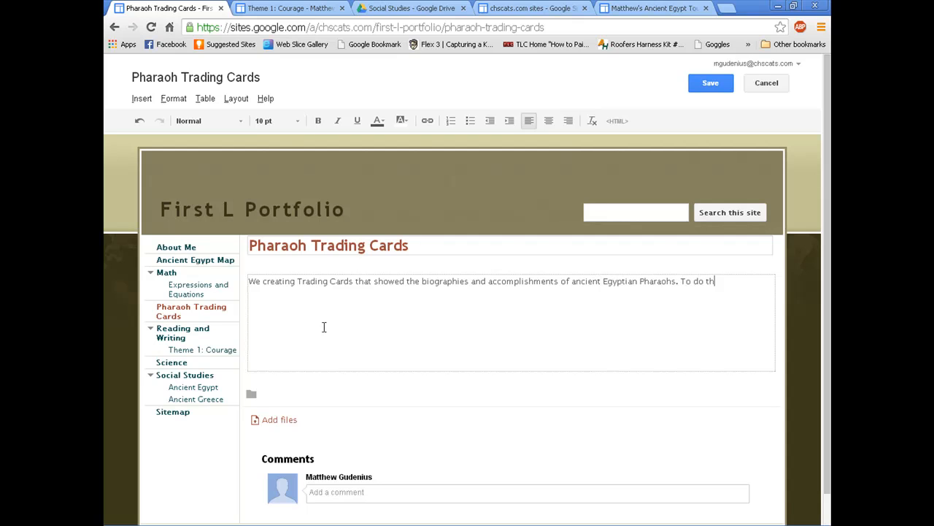
pyautogui.write('is, we used the Trading Card Creator at Read-Writ')
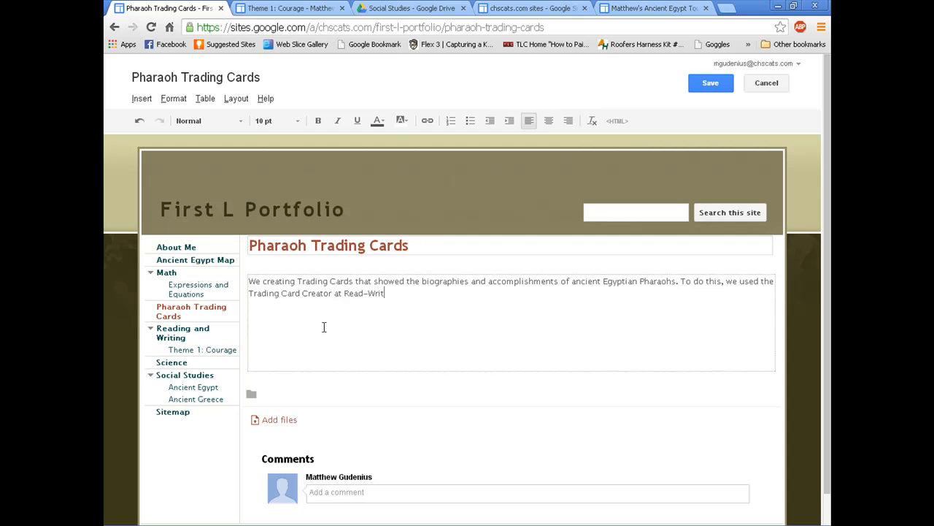
pyautogui.write('e-Think.org.')
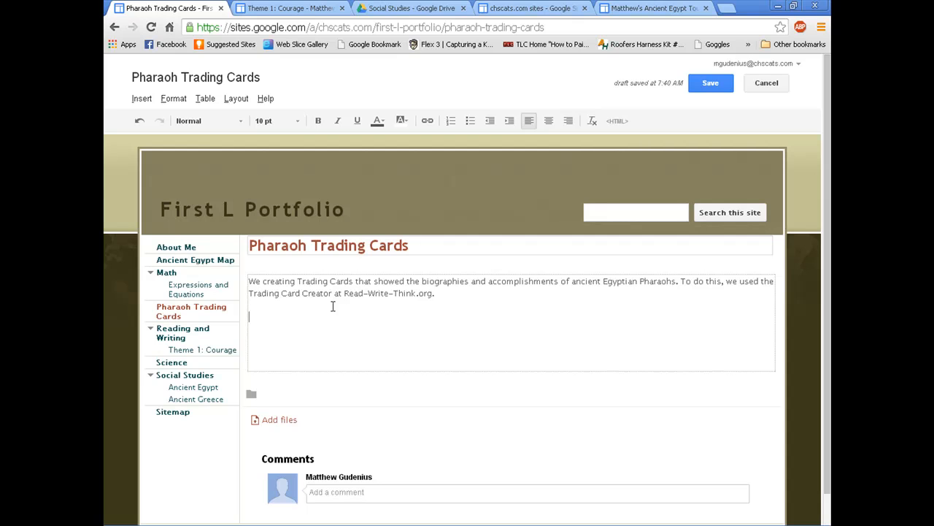
pyautogui.write('Instructions: Click the download link below to download the')
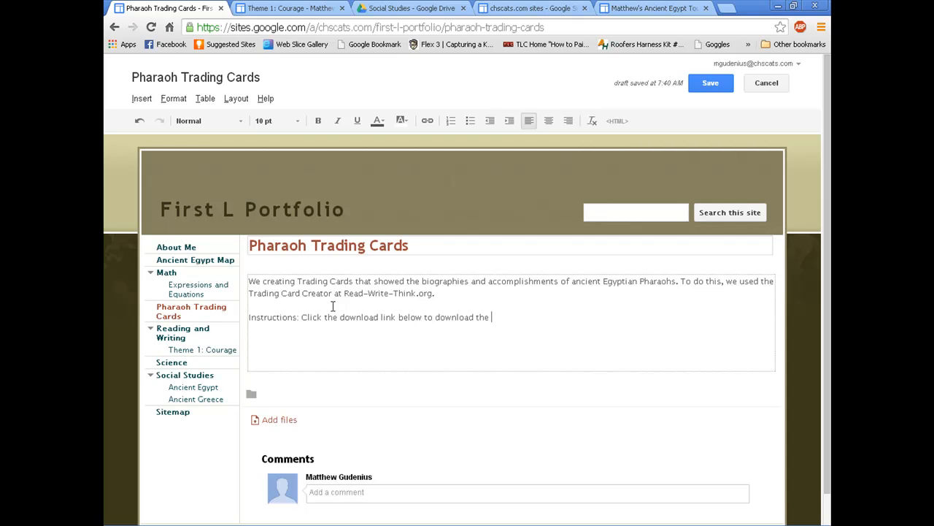
pyautogui.write(' Pharaoh Trading Cards. Then click the link to')
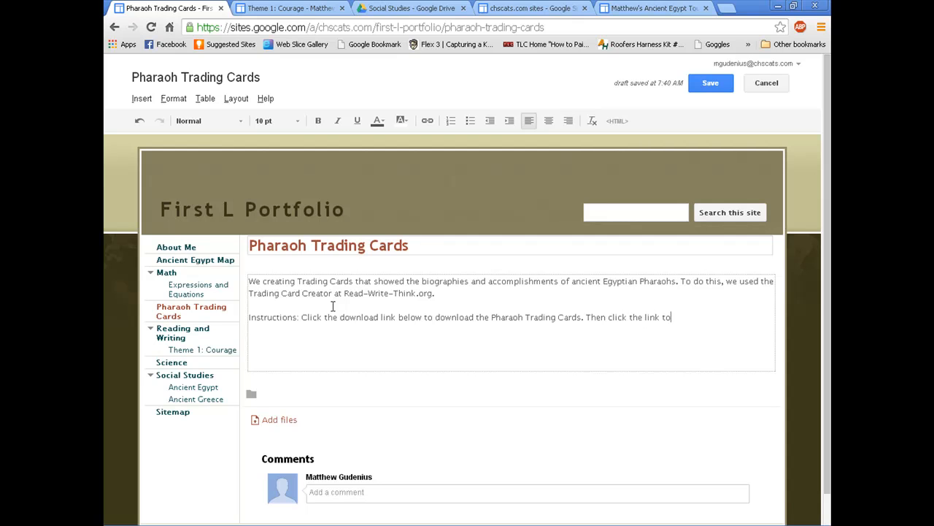
pyautogui.write(' Trading Card Crerator and open the file.')
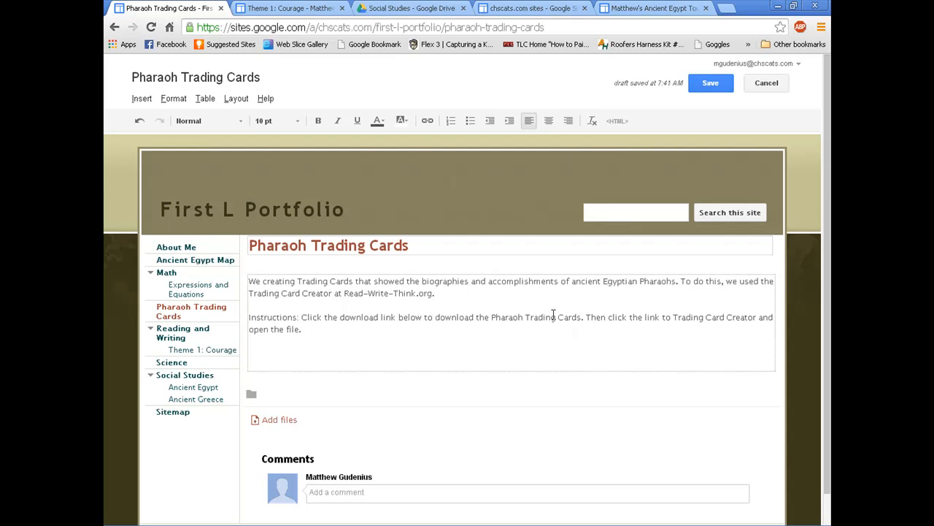
# Step: Make the word 'Instructions' bold and underlined
pyautogui.doubleClick(279, 316)
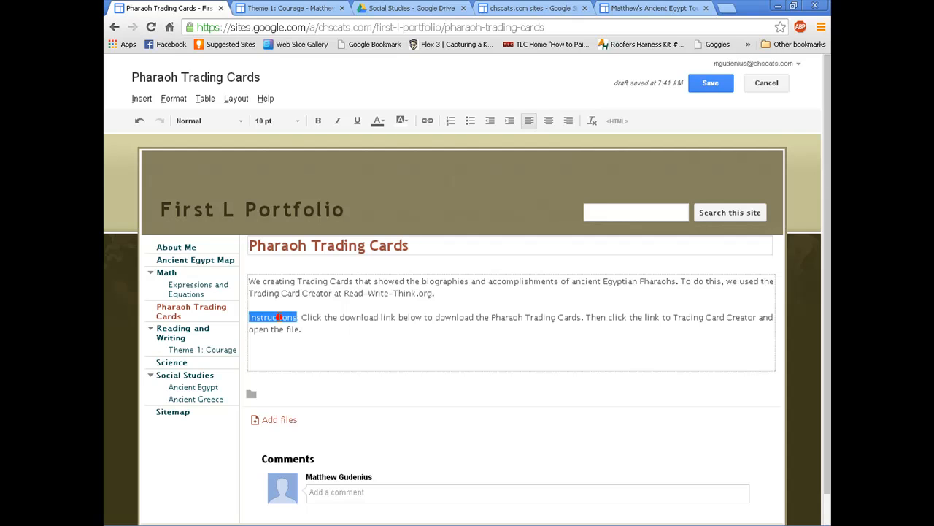
pyautogui.click(359, 122)
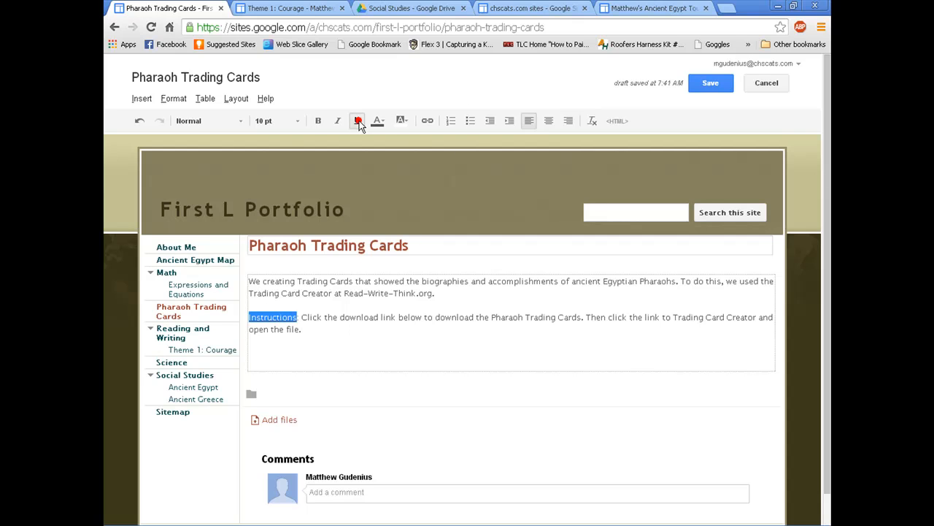
pyautogui.click(327, 312)
pyautogui.doubleClick(263, 310)
pyautogui.doubleClick(268, 318)
pyautogui.click(318, 120)
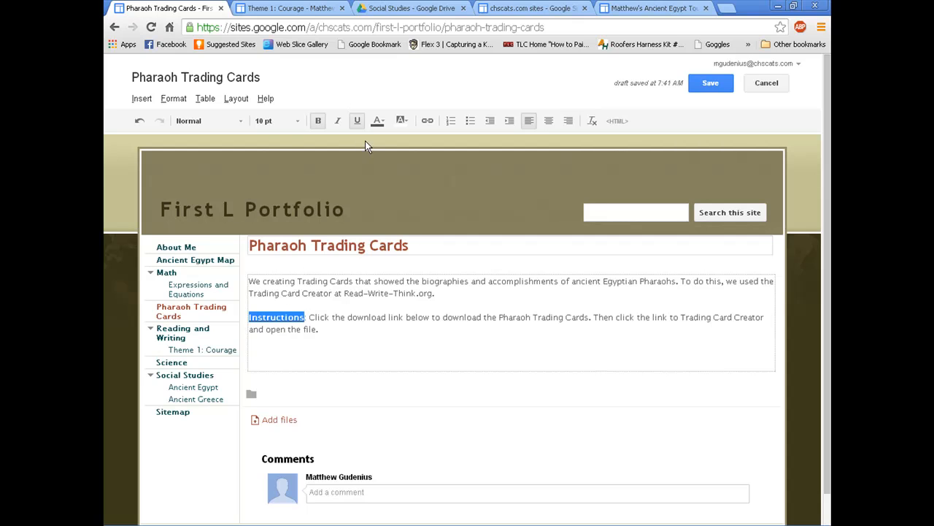
pyautogui.click(378, 319)
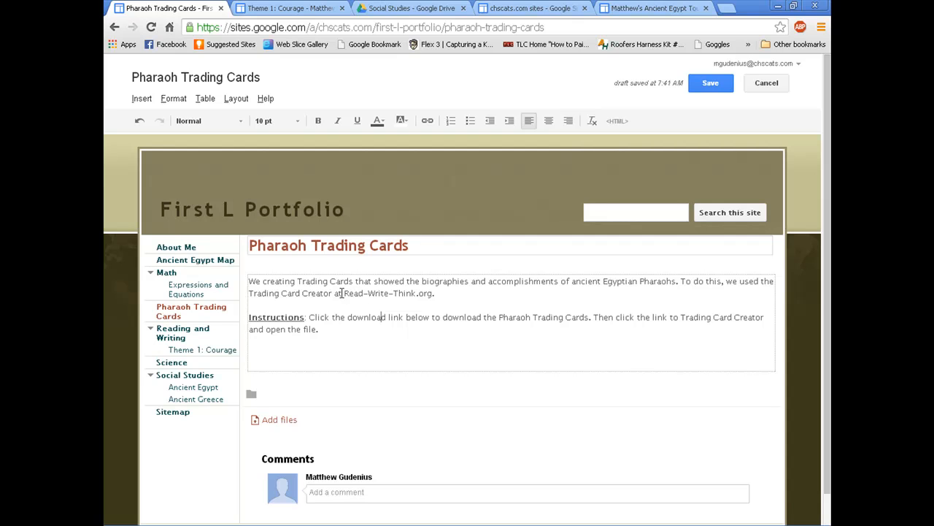
# Step: Search Google for 'trading card read write think', open the Trading Cards result, and select its URL
pyautogui.click(721, 7)
pyautogui.write('tradin')
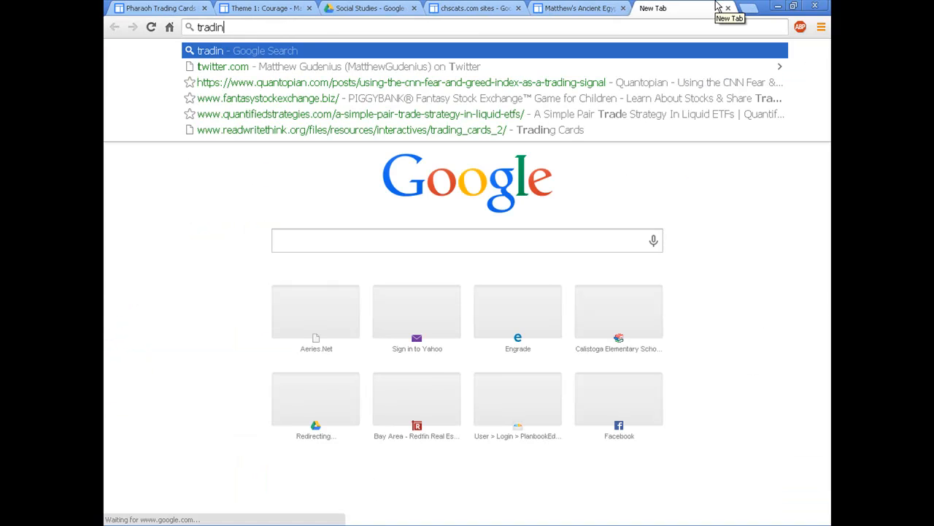
pyautogui.write('g card read')
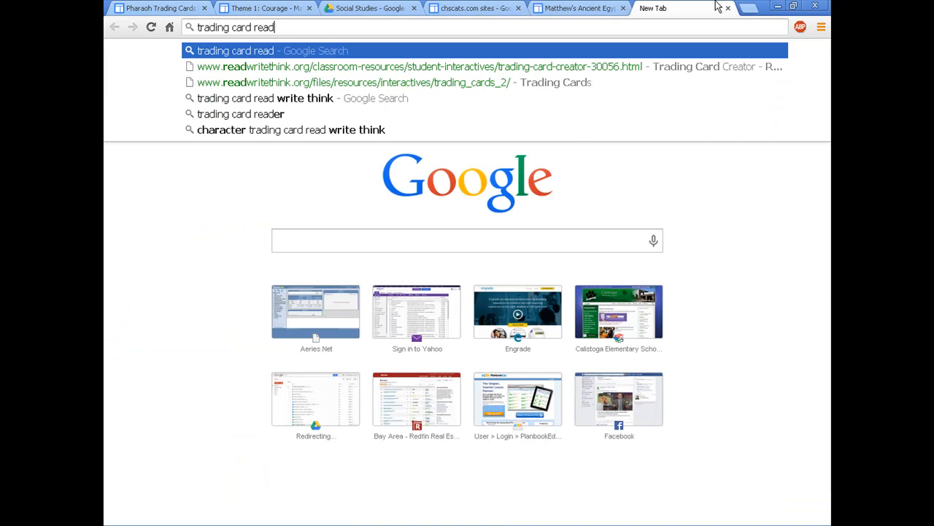
pyautogui.write(' write think')
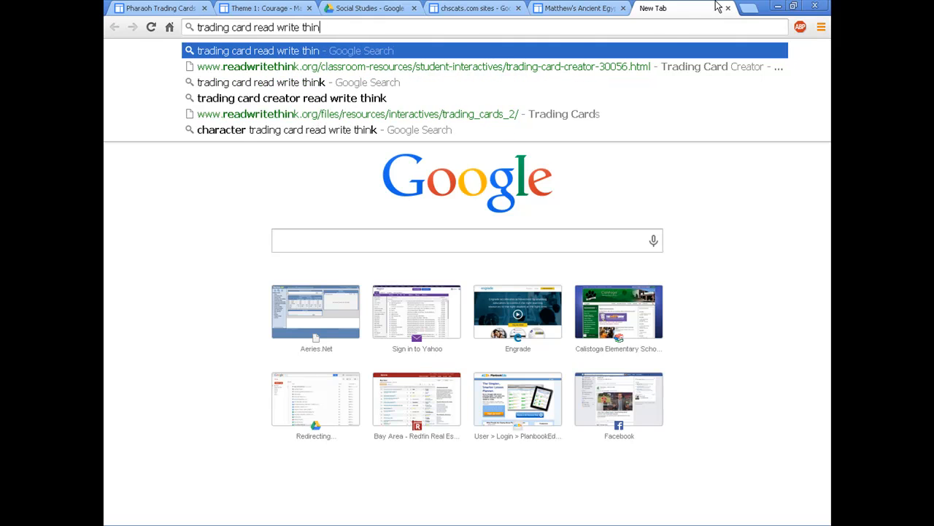
pyautogui.press('Return')
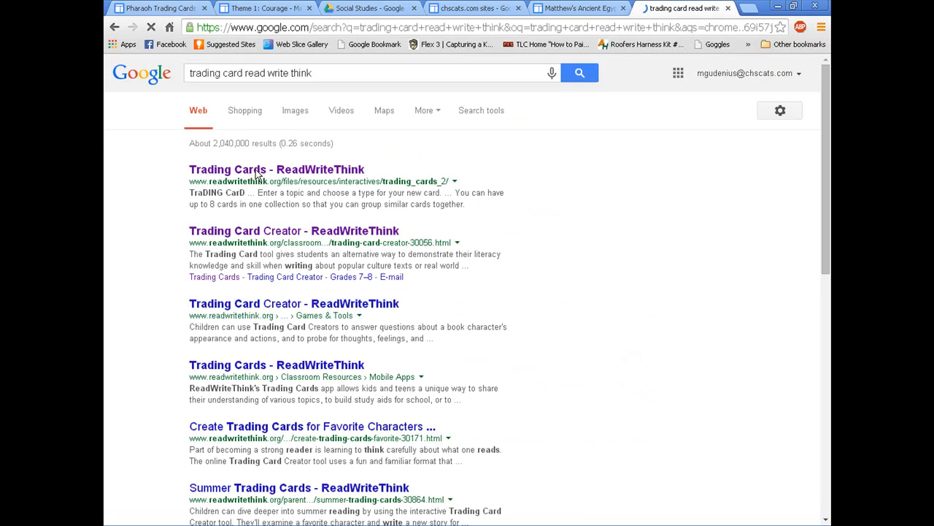
pyautogui.click(304, 170)
pyautogui.click(422, 32)
pyautogui.hotkey('ctrl', 'c')
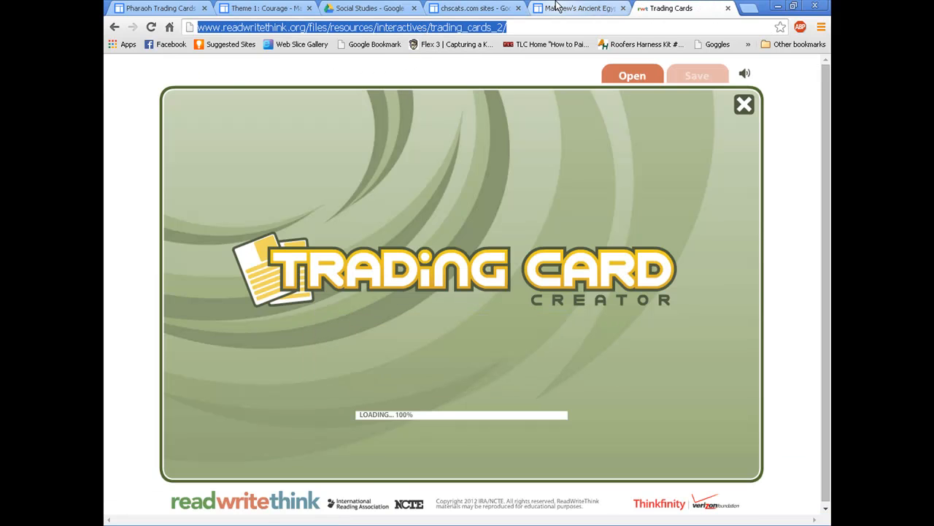
pyautogui.click(175, 8)
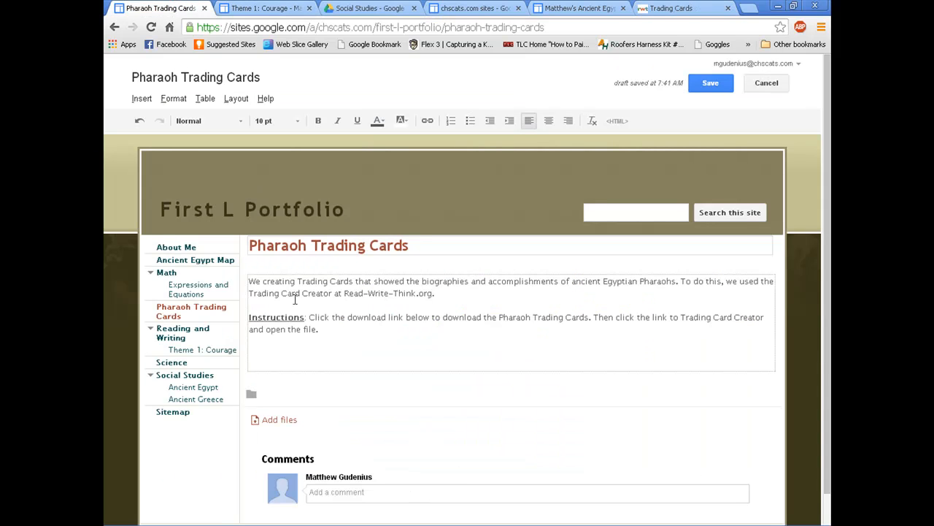
# Step: Link 'Trading Card Creator at Read-Write-Think.org' to the ReadWriteThink URL, opening in a new window
pyautogui.moveTo(249, 293); pyautogui.dragTo(436, 293)
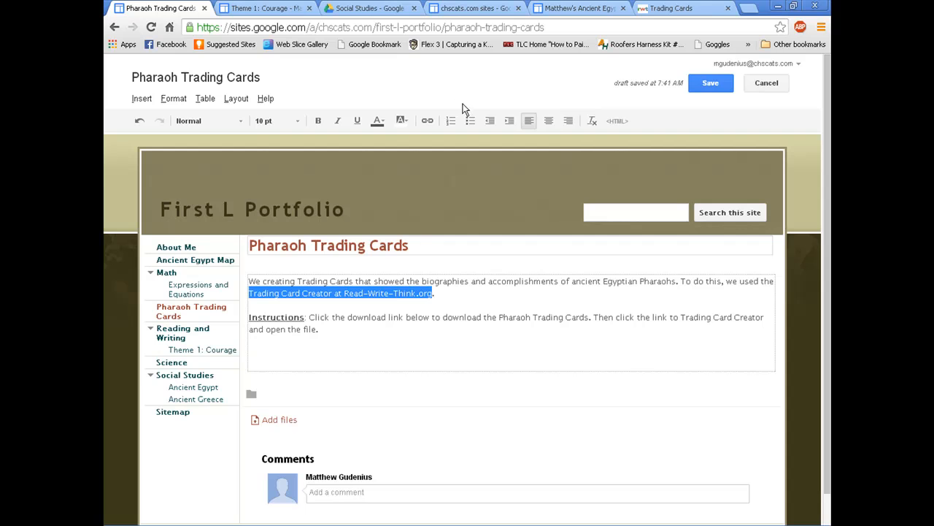
pyautogui.click(428, 120)
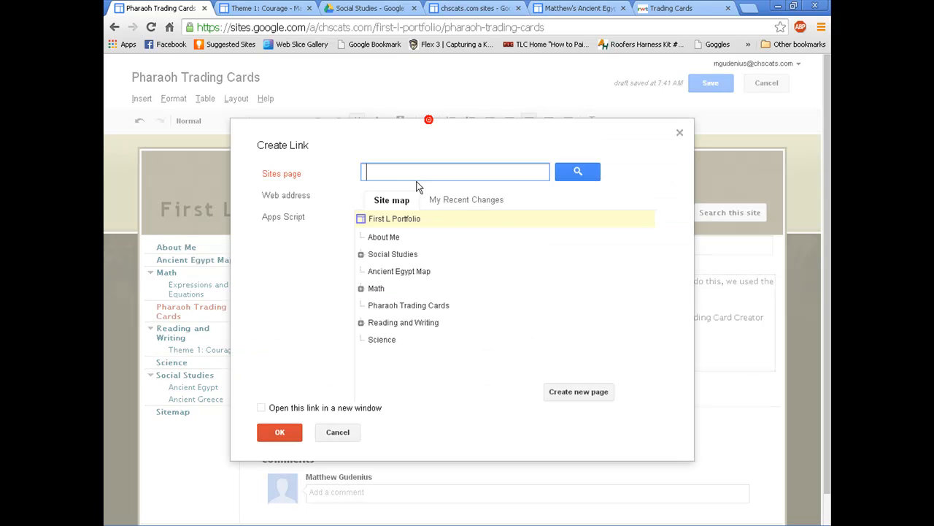
pyautogui.click(302, 195)
pyautogui.hotkey('ctrl', 'v')
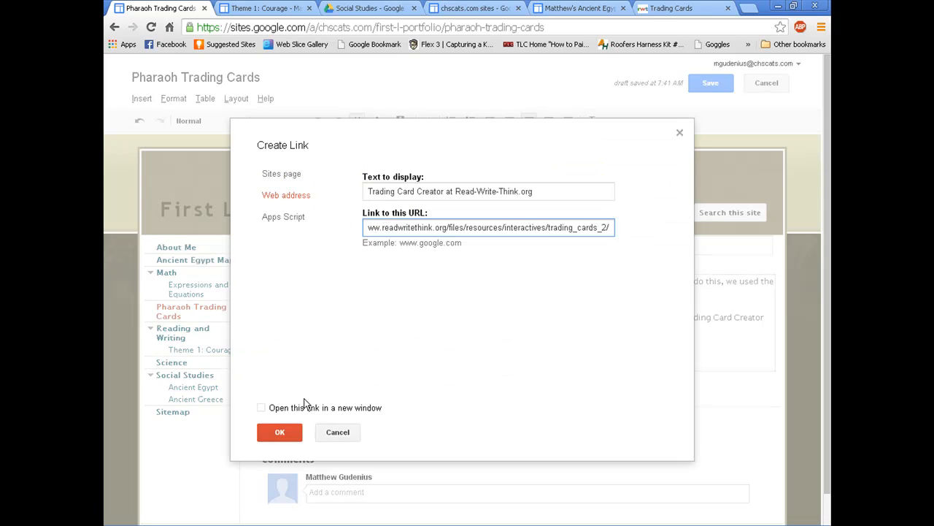
pyautogui.click(262, 408)
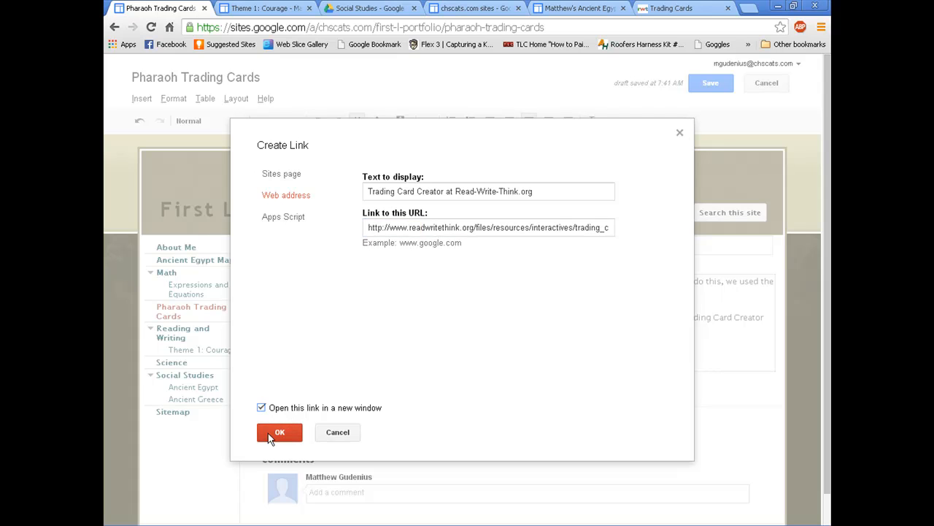
pyautogui.click(276, 435)
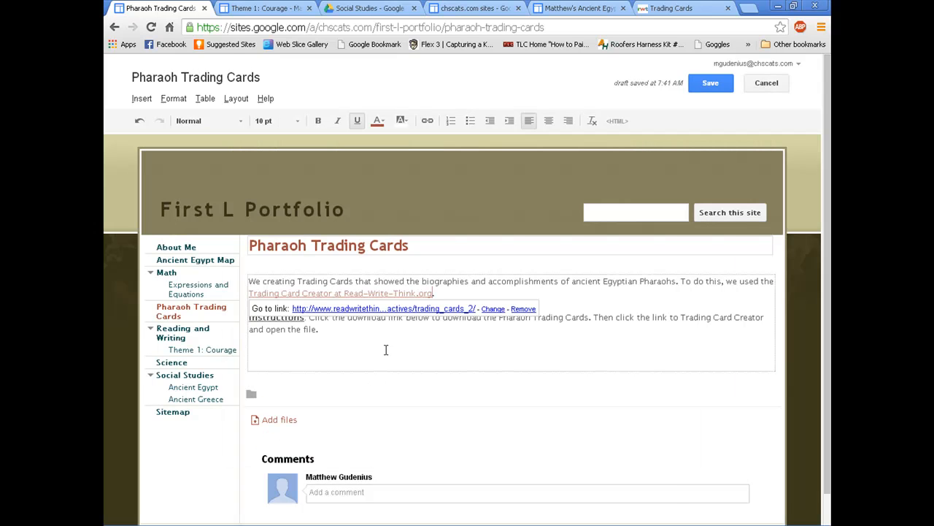
pyautogui.scroll(-1, 380, 351)
pyautogui.click(282, 390)
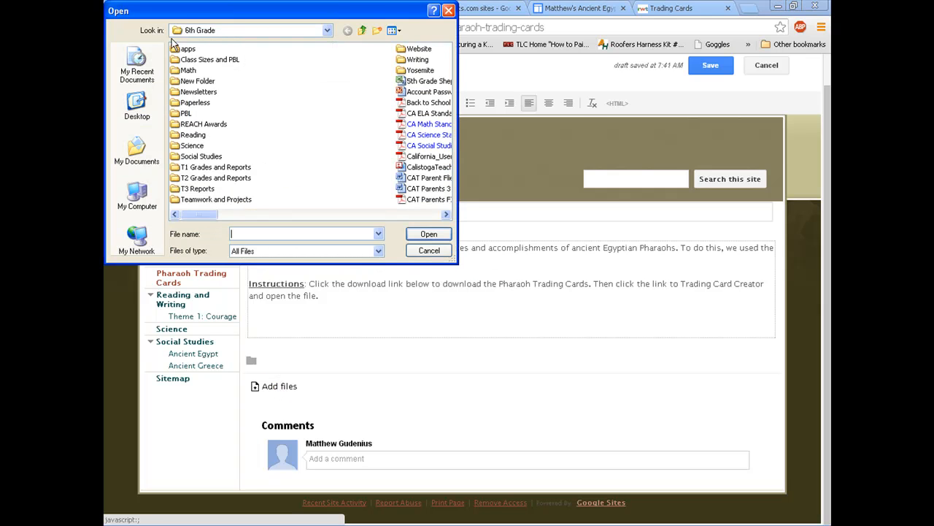
# Step: Attach Pharaoh Trading Cards.pdf from the 6th Grade Social Studies folder to the page
pyautogui.doubleClick(209, 167)
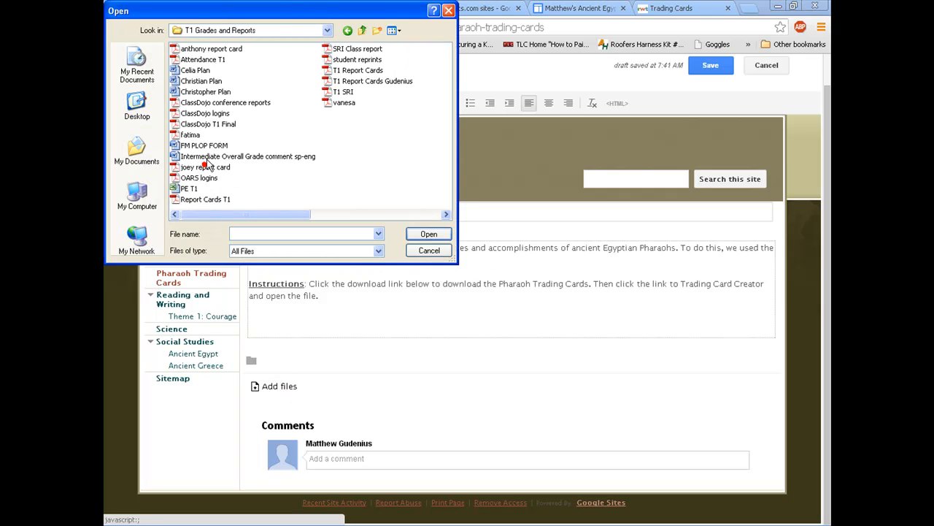
pyautogui.click(363, 31)
pyautogui.doubleClick(204, 156)
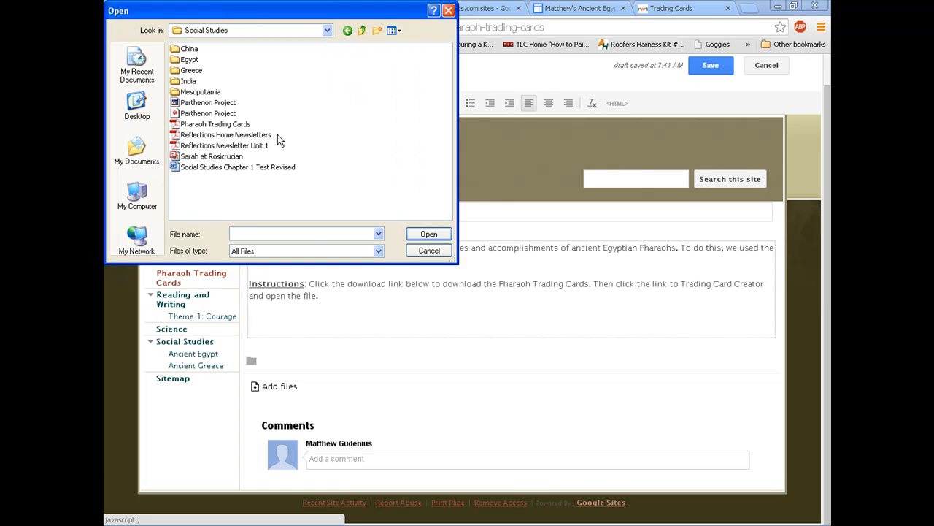
pyautogui.click(184, 126)
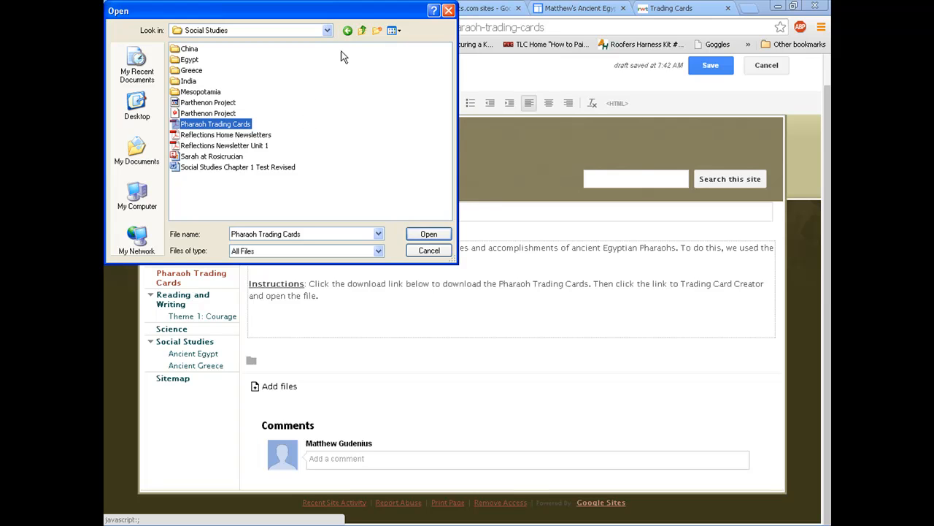
pyautogui.click(360, 143)
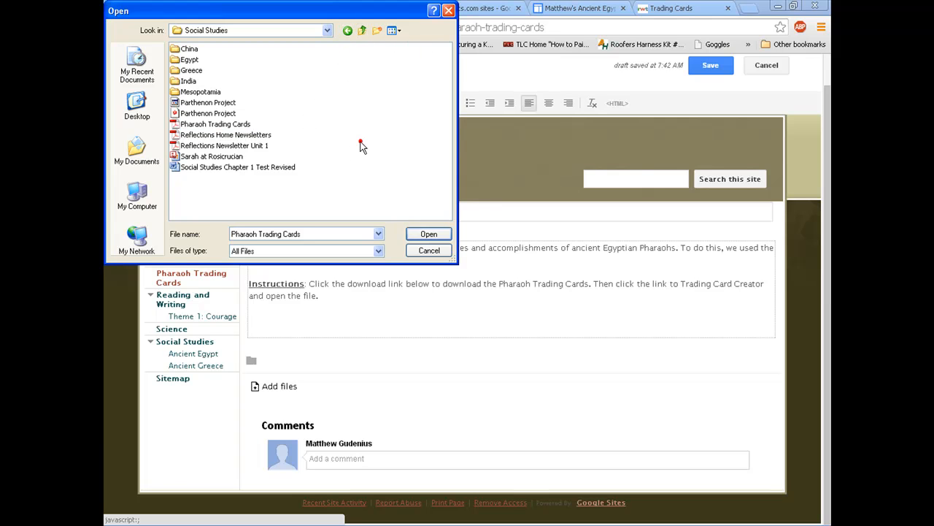
pyautogui.click(195, 126)
pyautogui.click(436, 234)
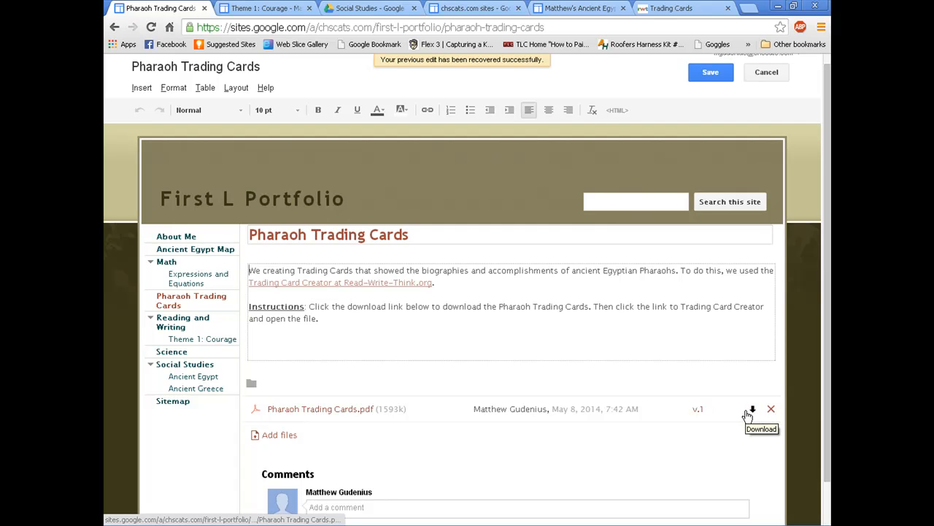
# Step: Save the page, test the Trading Card Creator link, and reopen the page for editing
pyautogui.click(718, 68)
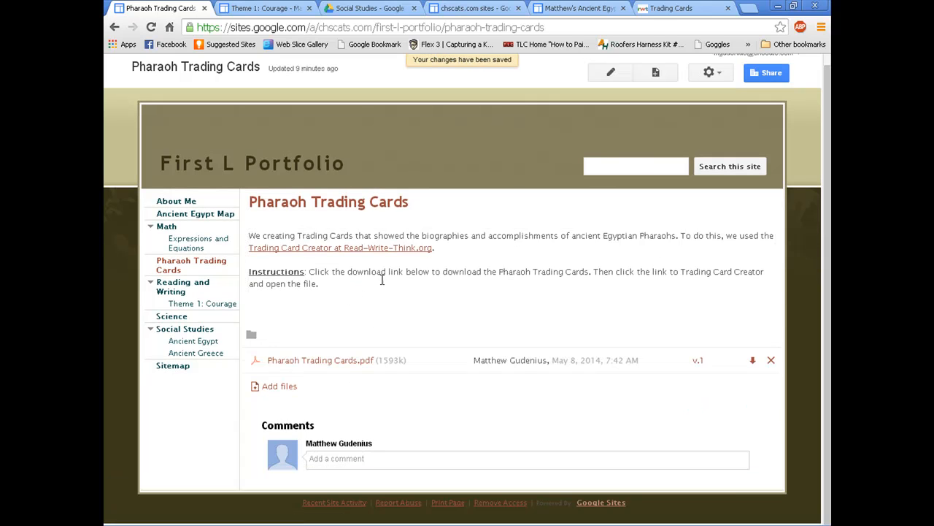
pyautogui.click(641, 8)
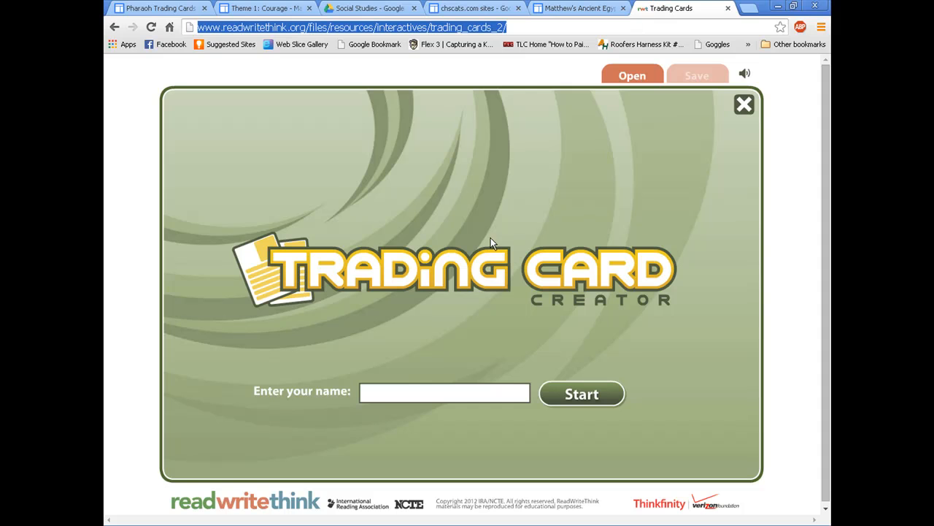
pyautogui.click(114, 7)
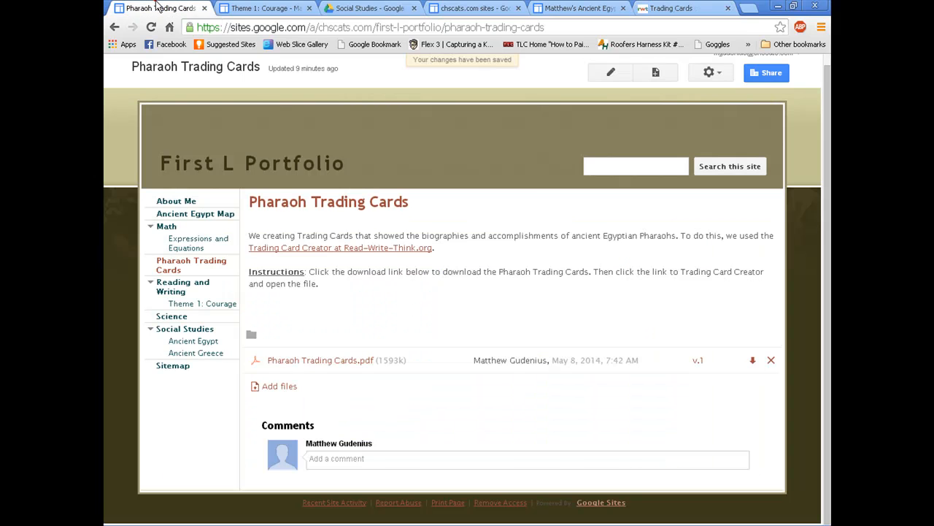
pyautogui.press('e')
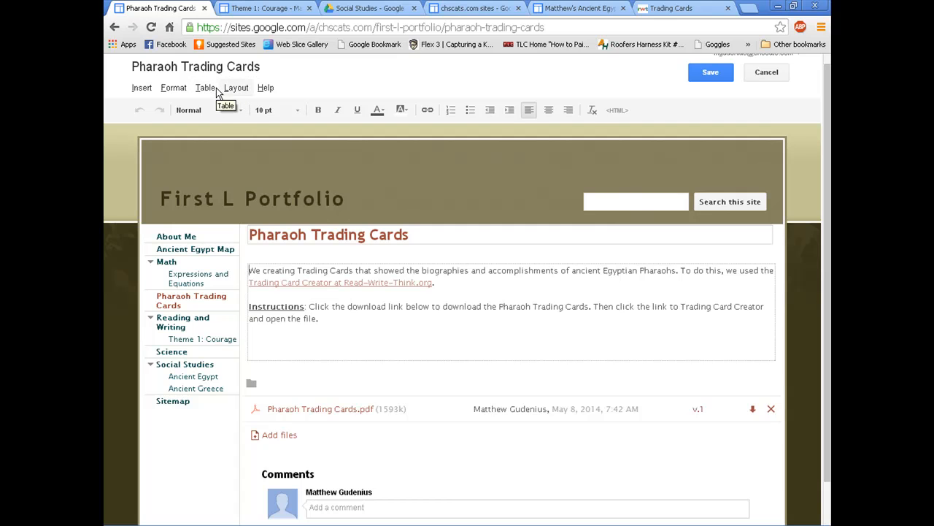
# Step: Switch the page to a two-column layout and begin inserting an image from a web address
pyautogui.click(233, 88)
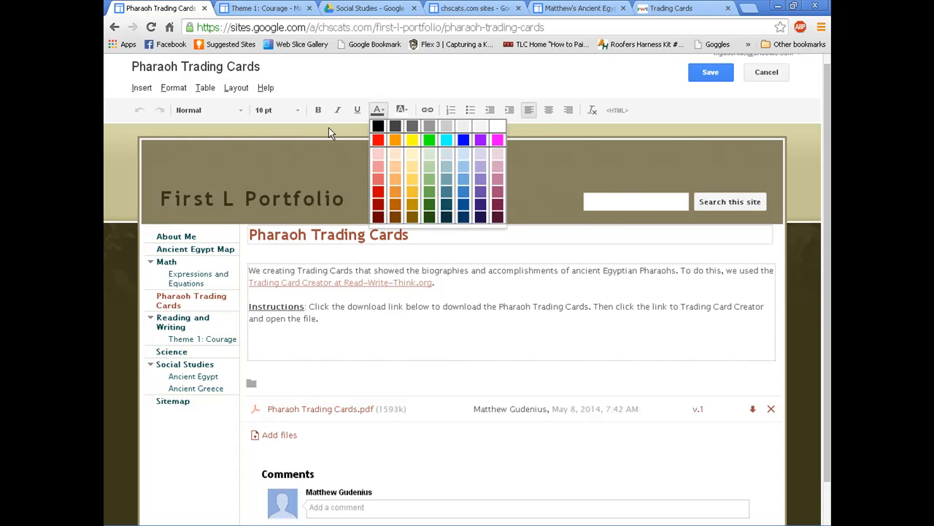
pyautogui.click(257, 130)
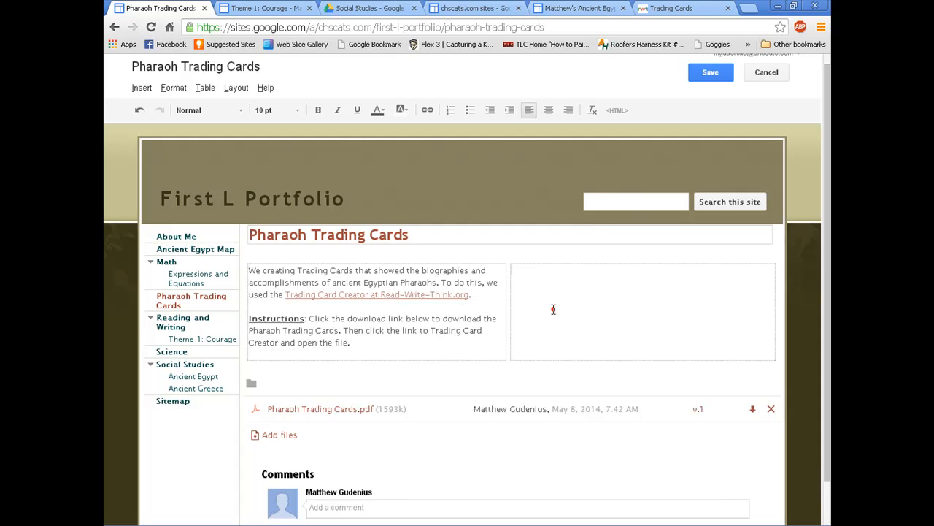
pyautogui.click(132, 91)
pyautogui.click(165, 126)
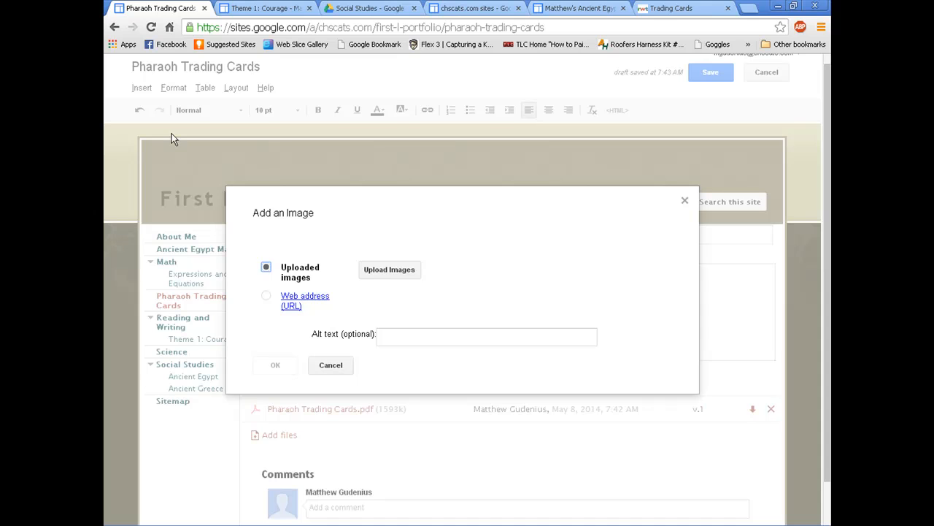
pyautogui.click(265, 295)
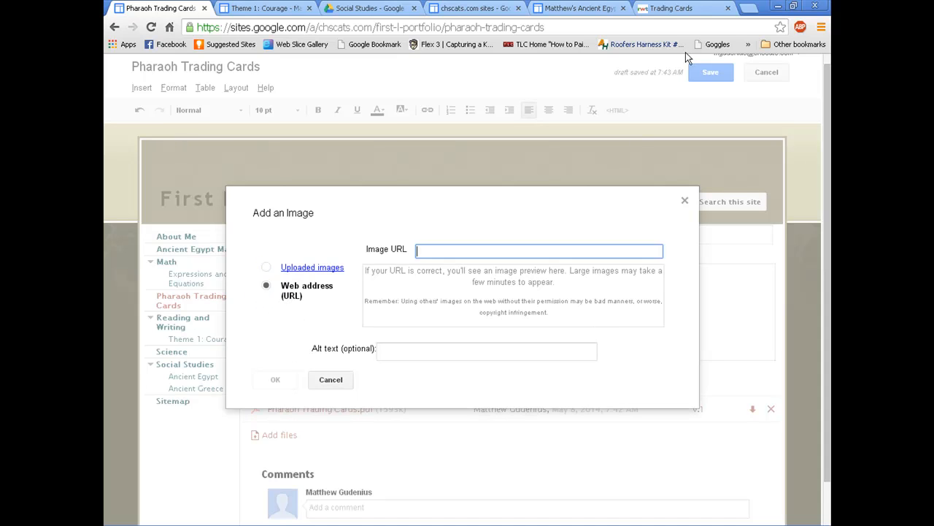
pyautogui.click(758, 10)
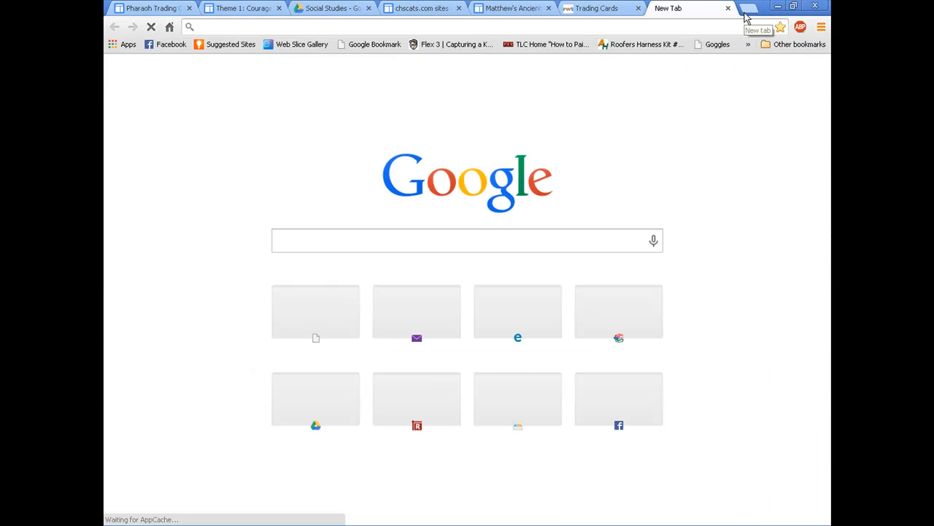
# Step: Search Google Images for 'hatshepsut', limited by Advanced Search to images free to use or share
pyautogui.write('hatsh')
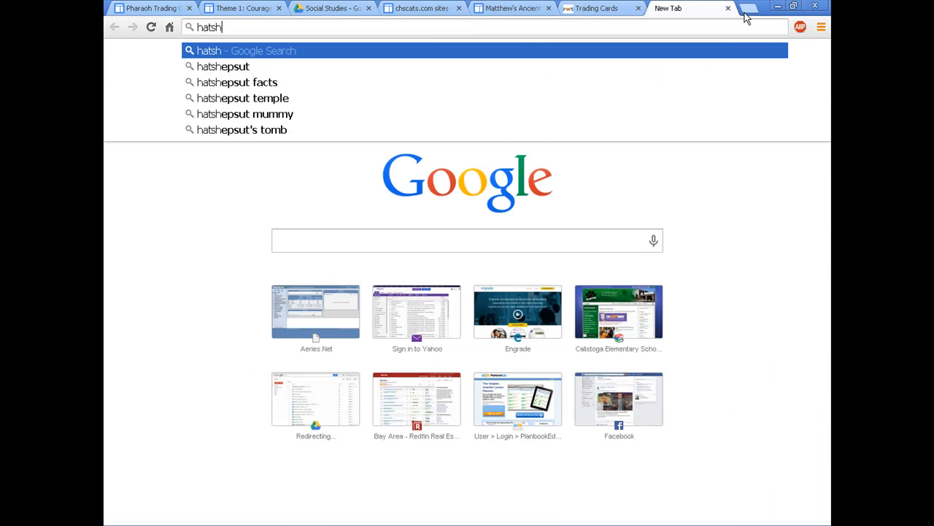
pyautogui.write('epsut')
pyautogui.press('Return')
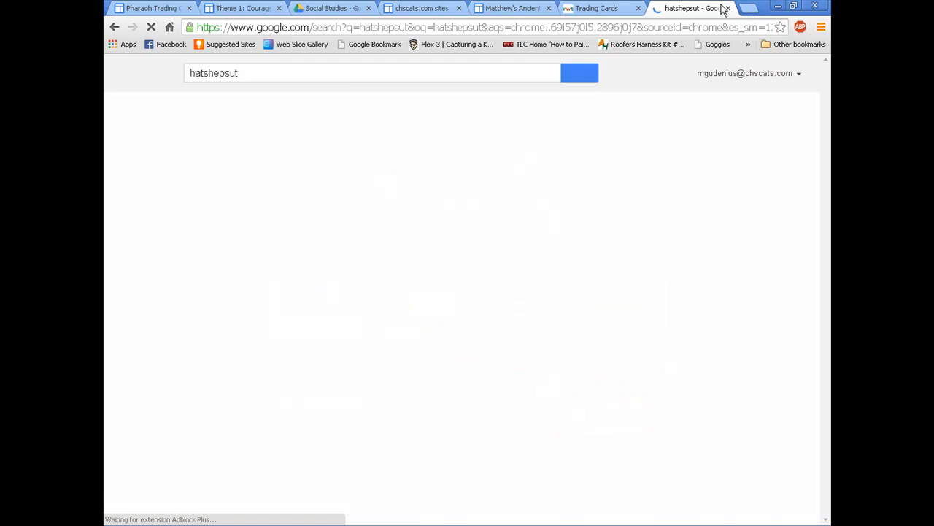
pyautogui.click(247, 116)
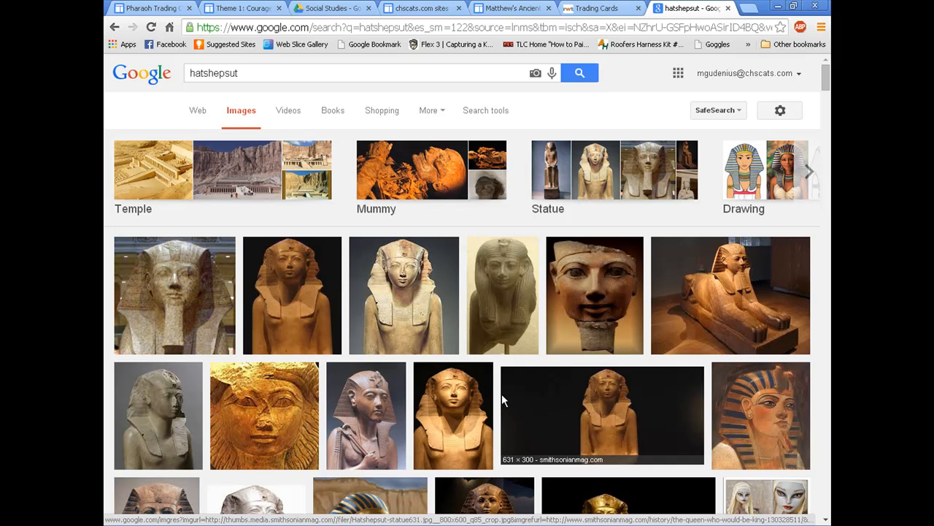
pyautogui.click(775, 110)
pyautogui.click(771, 169)
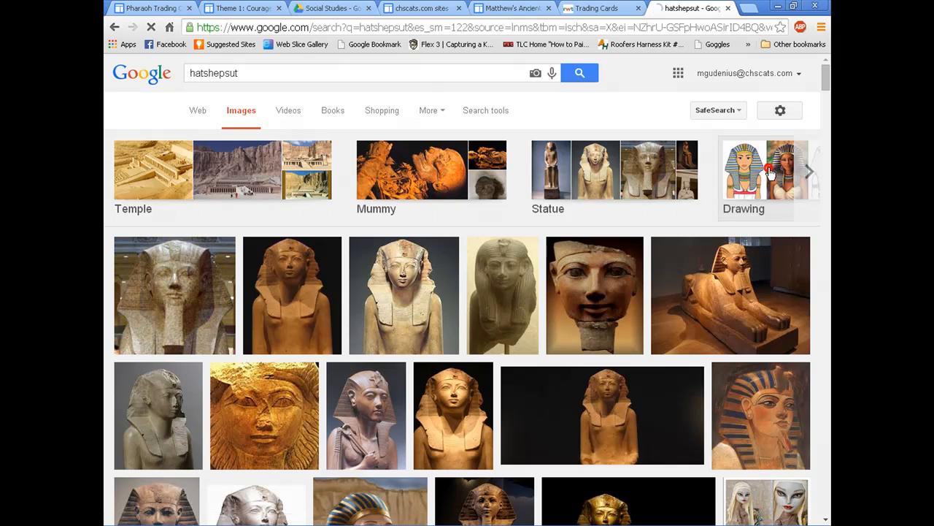
pyautogui.scroll(-3, 344, 323)
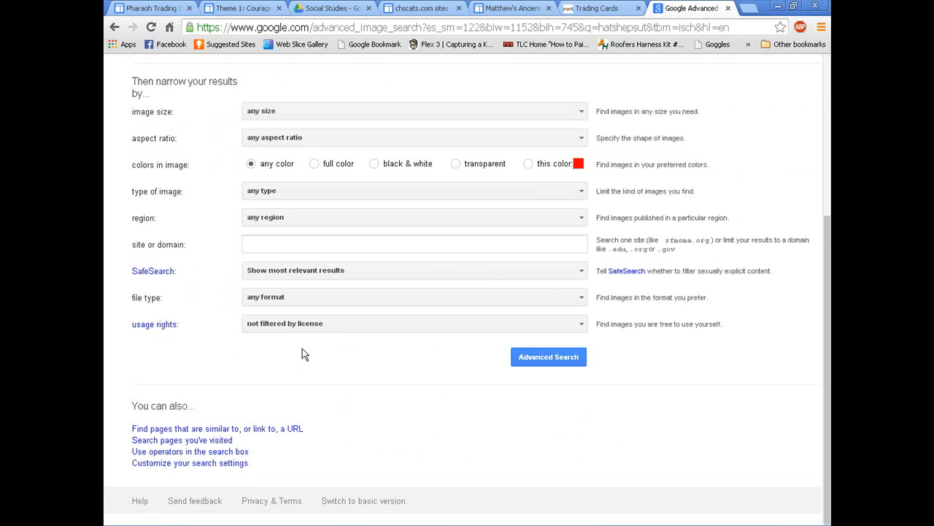
pyautogui.click(289, 323)
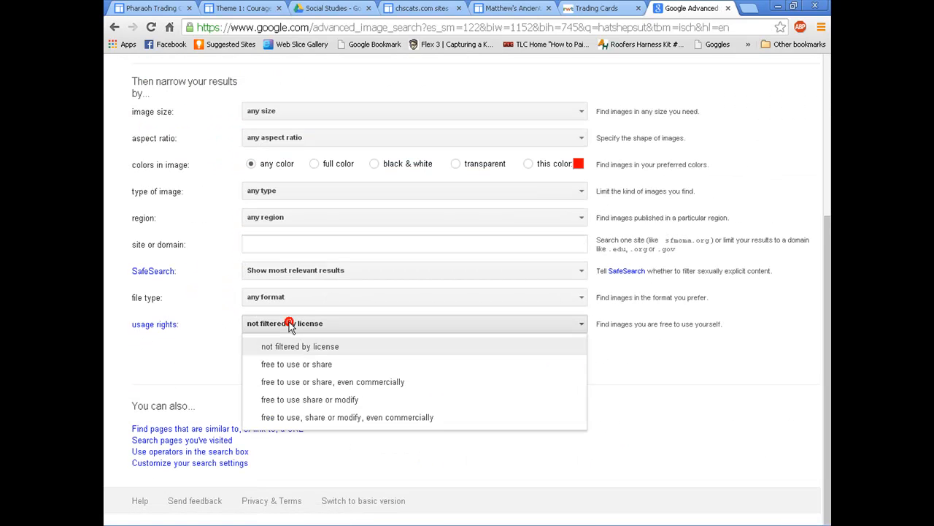
pyautogui.click(292, 364)
pyautogui.click(571, 358)
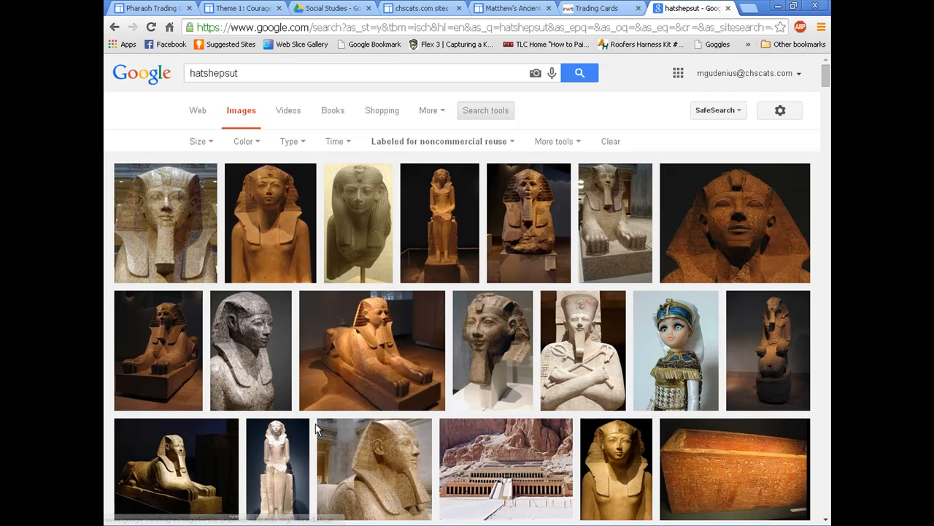
# Step: Open the Wikimedia Hatshepsut statue image full size and copy its image URL
pyautogui.click(269, 232)
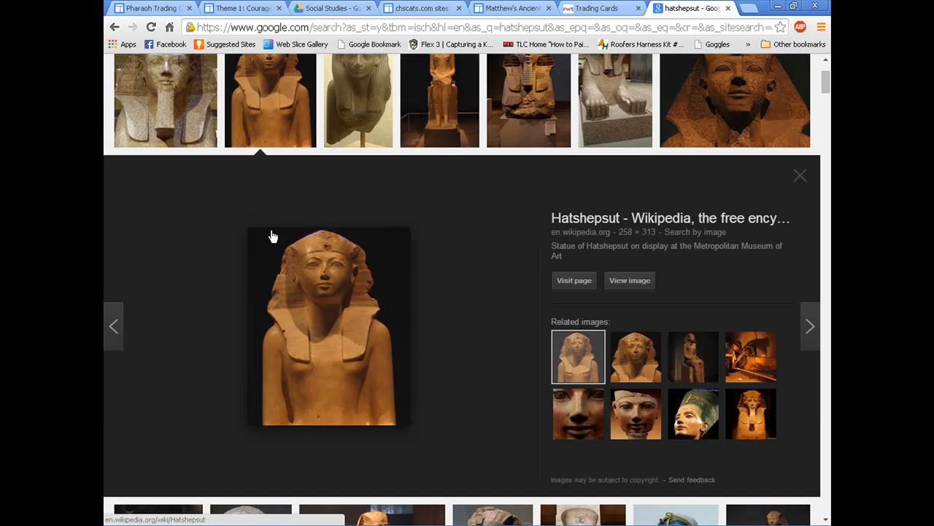
pyautogui.click(624, 281)
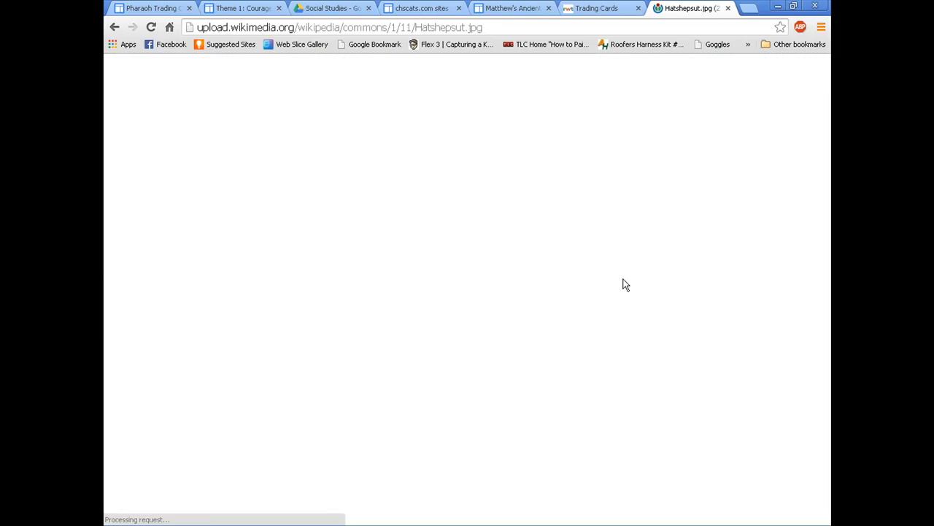
pyautogui.click(493, 27)
pyautogui.rightClick(214, 107)
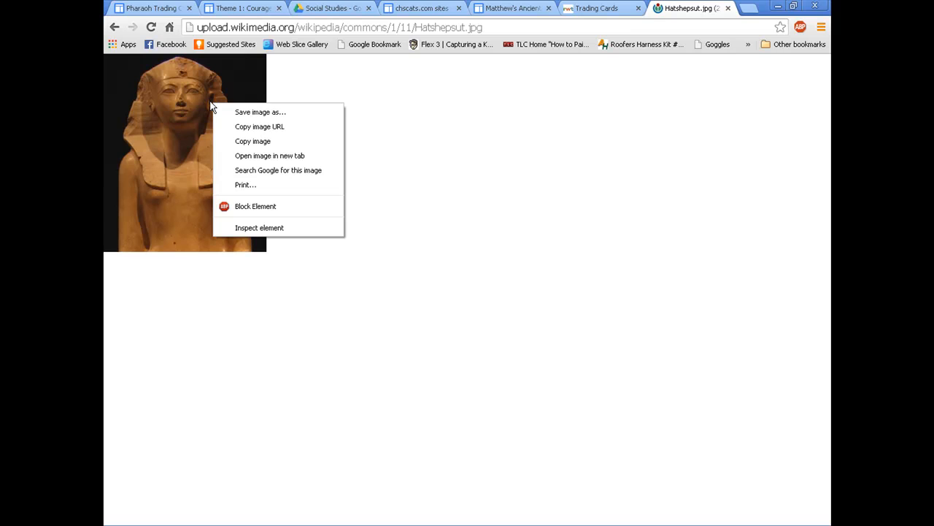
pyautogui.click(260, 127)
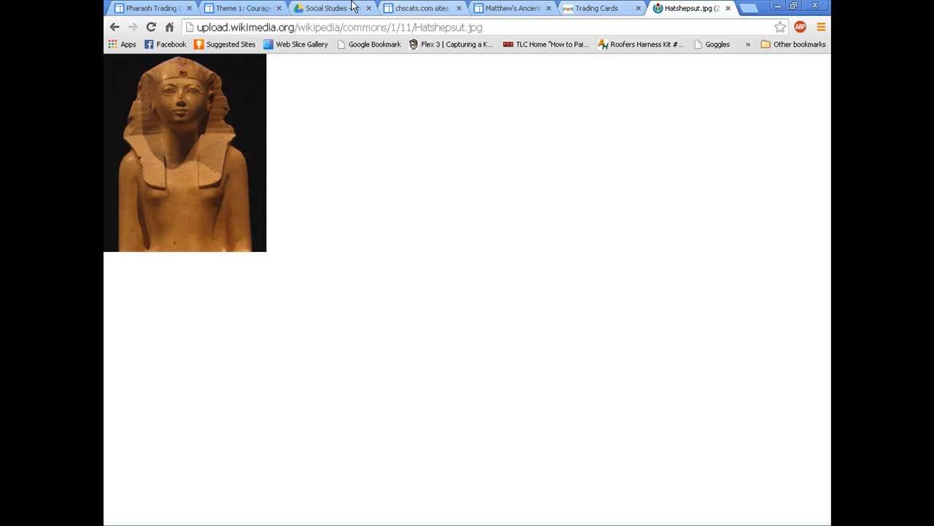
pyautogui.click(152, 8)
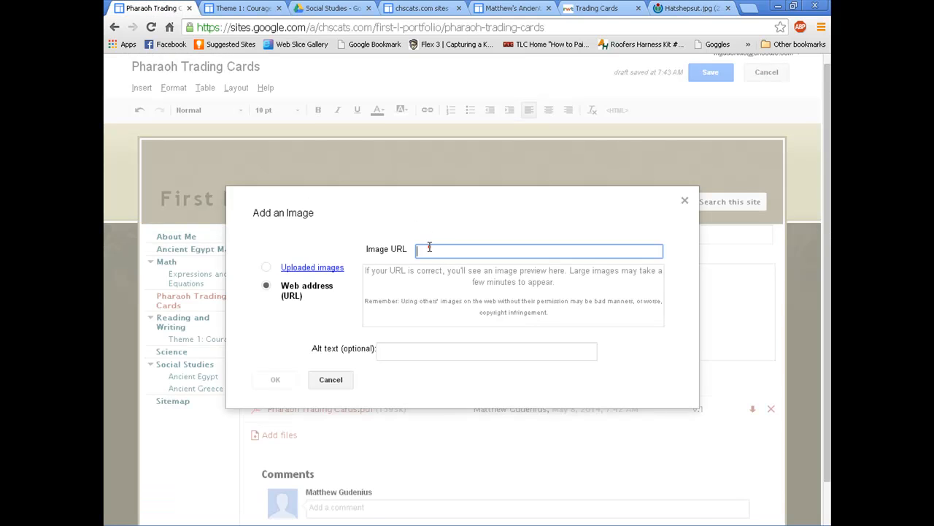
# Step: Insert the Hatshepsut image from its pasted URL at small size, left-aligned, and save the page
pyautogui.hotkey('ctrl', 'v')
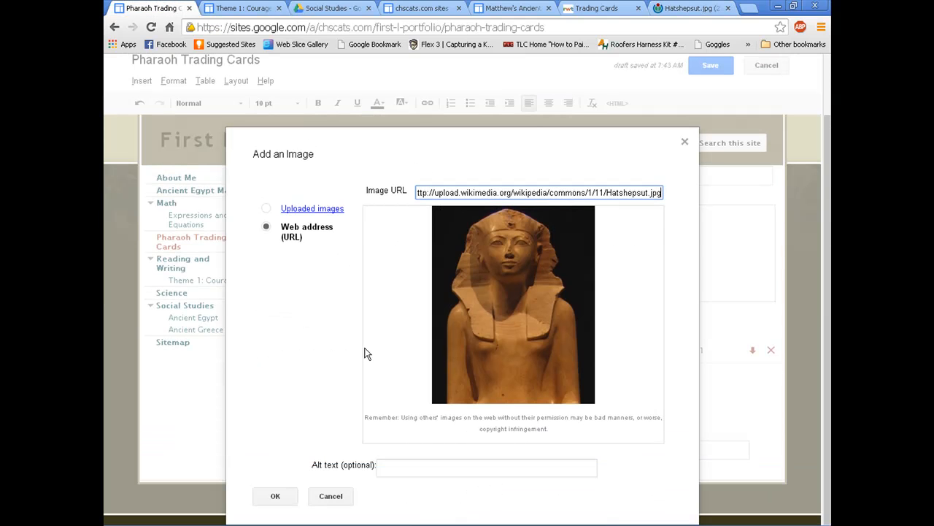
pyautogui.click(274, 496)
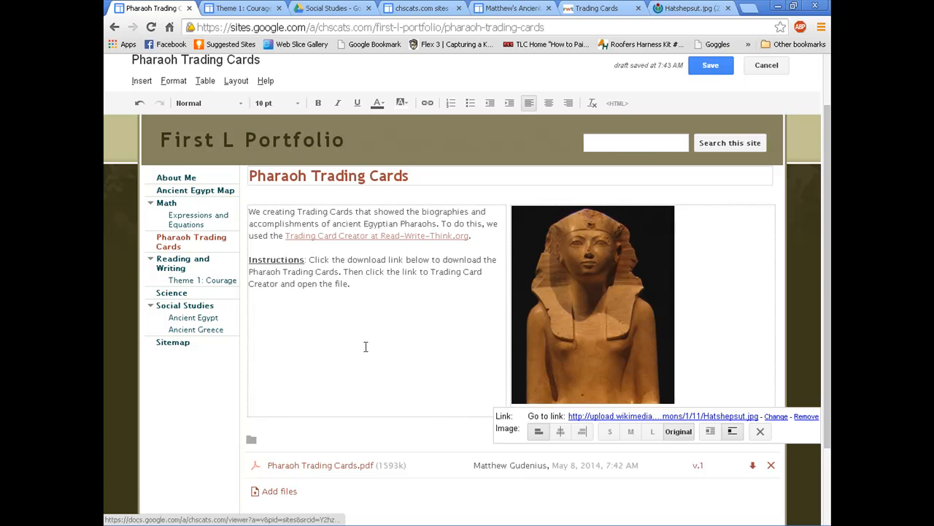
pyautogui.click(614, 432)
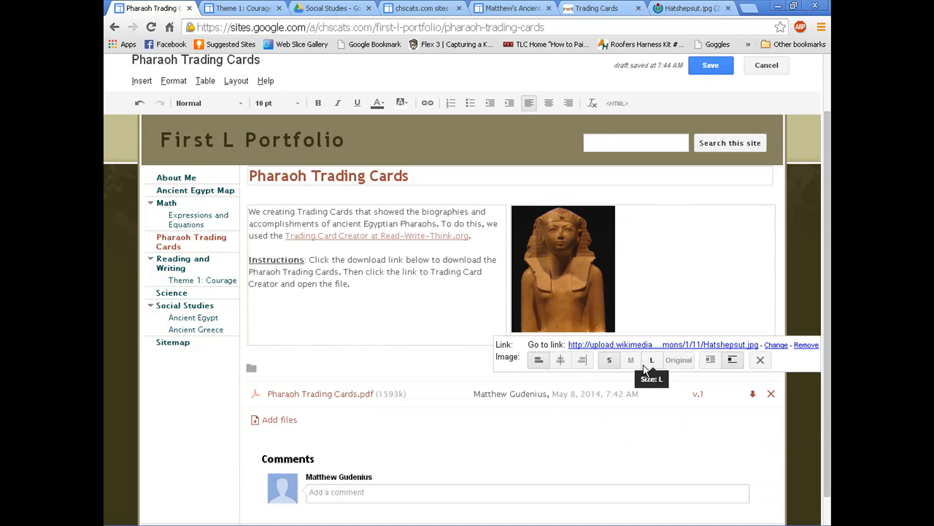
pyautogui.click(560, 359)
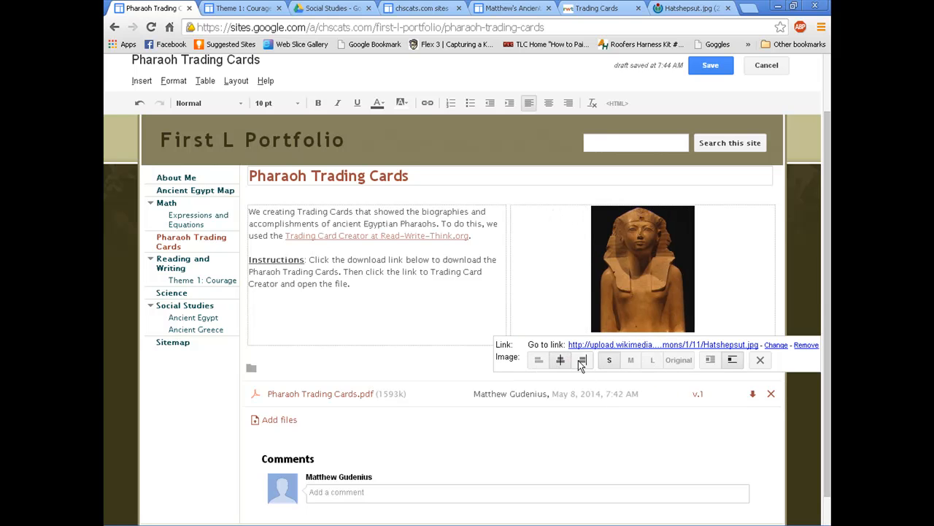
pyautogui.click(582, 359)
pyautogui.click(539, 359)
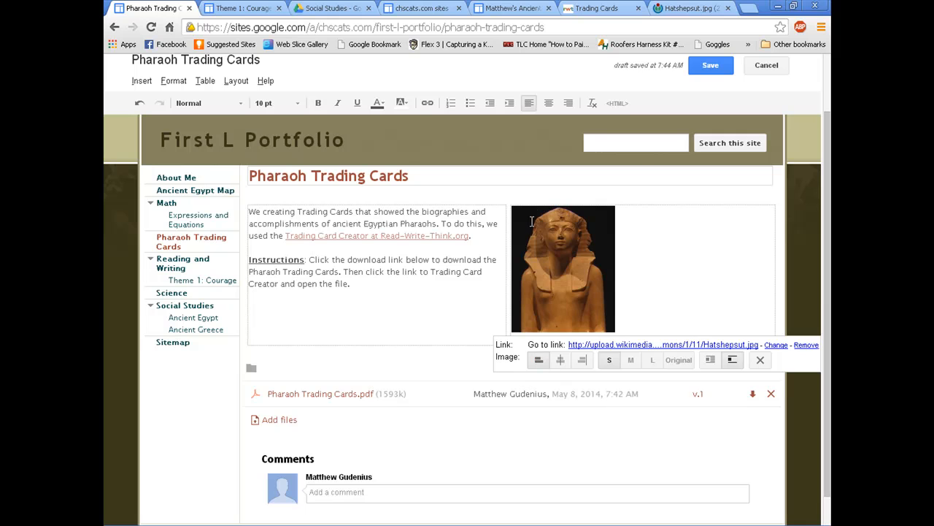
pyautogui.click(562, 360)
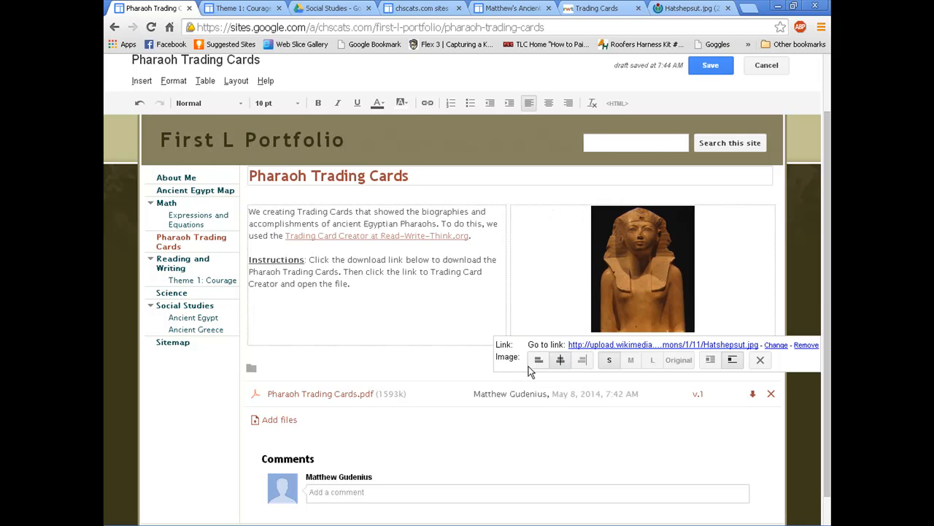
pyautogui.click(541, 360)
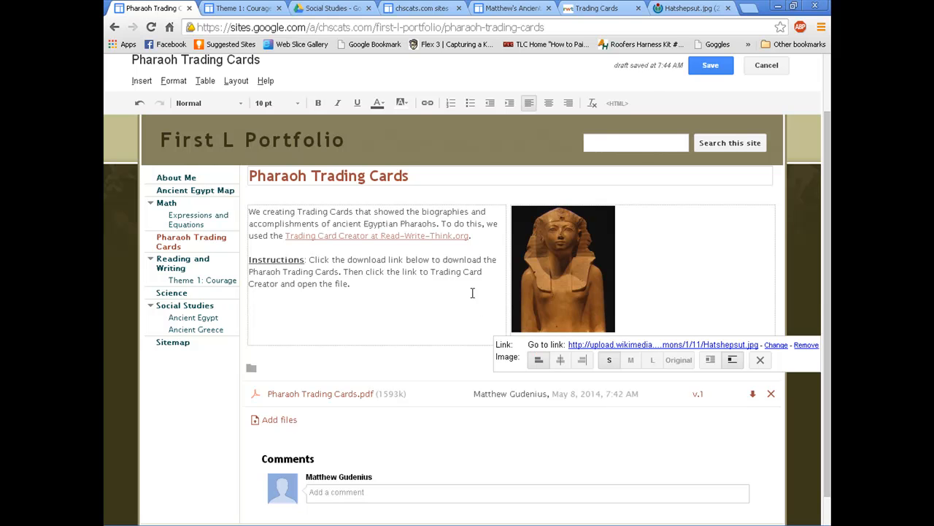
pyautogui.click(710, 65)
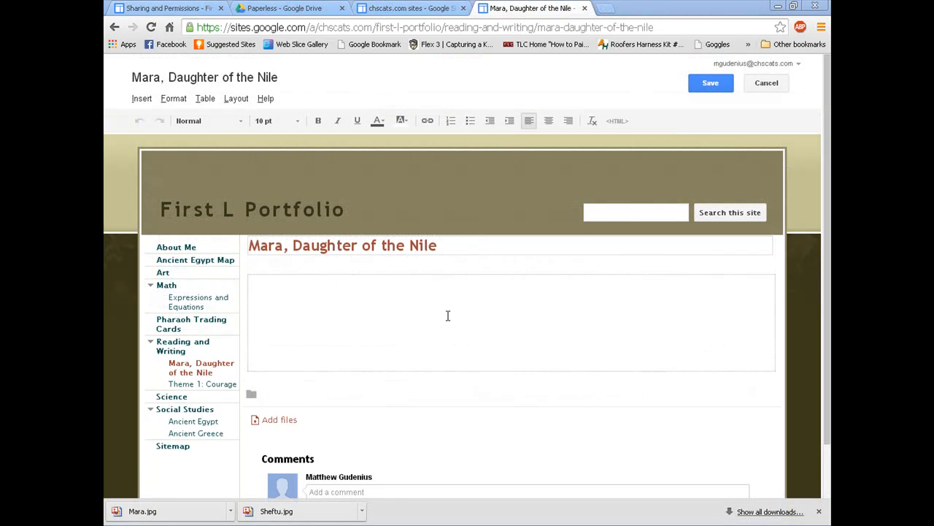
# Step: Insert a 2 x 3 table on the Mara, Daughter of the Nile page
pyautogui.click(326, 320)
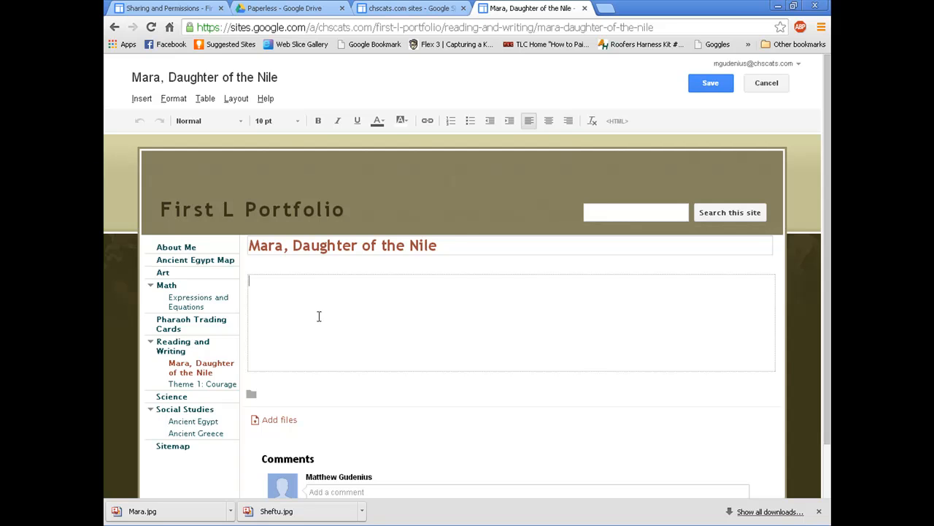
pyautogui.click(206, 100)
pyautogui.moveTo(222, 122)
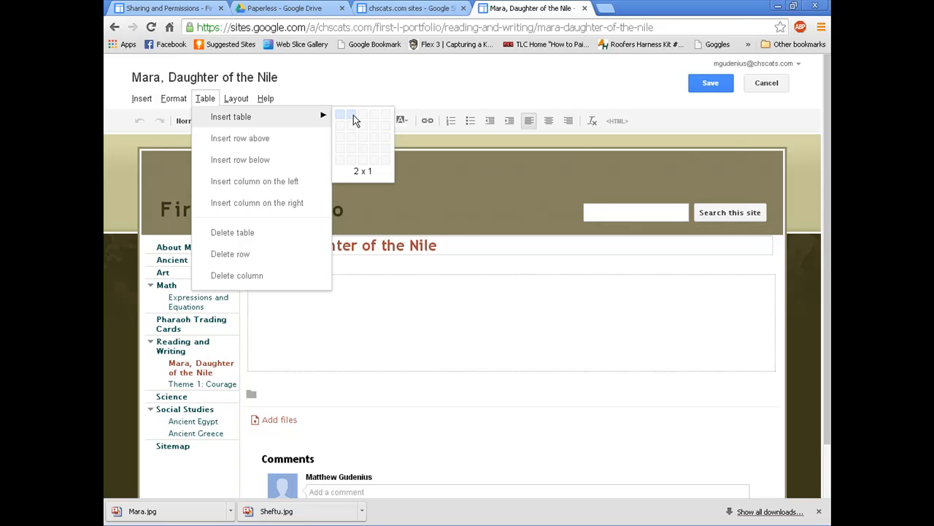
pyautogui.click(354, 140)
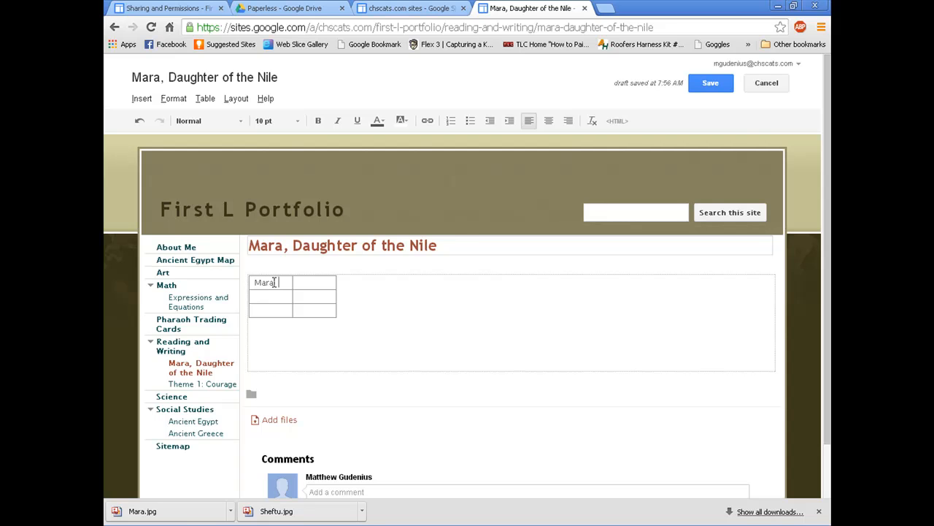
# Step: Paste Mara's description into the first cell, widen the first column and shorten the top row
pyautogui.hotkey('ctrl', 'v')
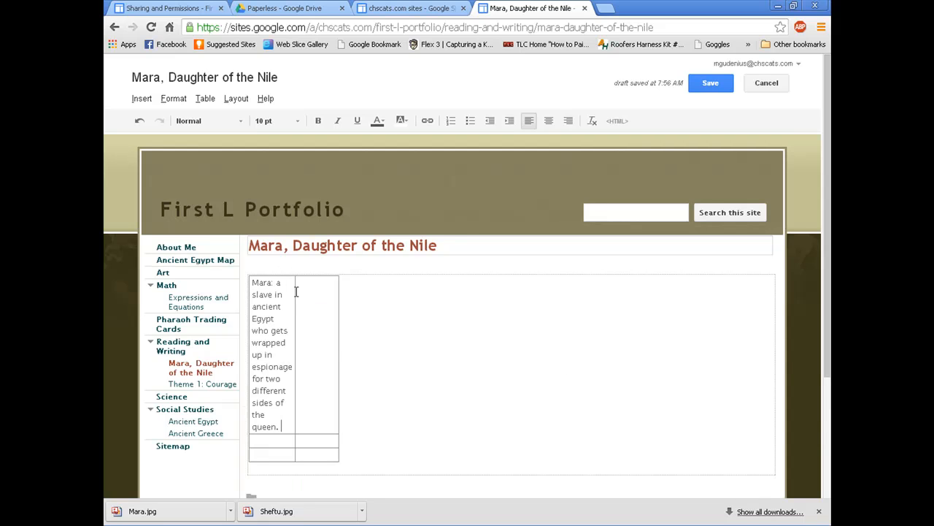
pyautogui.click(294, 297)
pyautogui.click(286, 308)
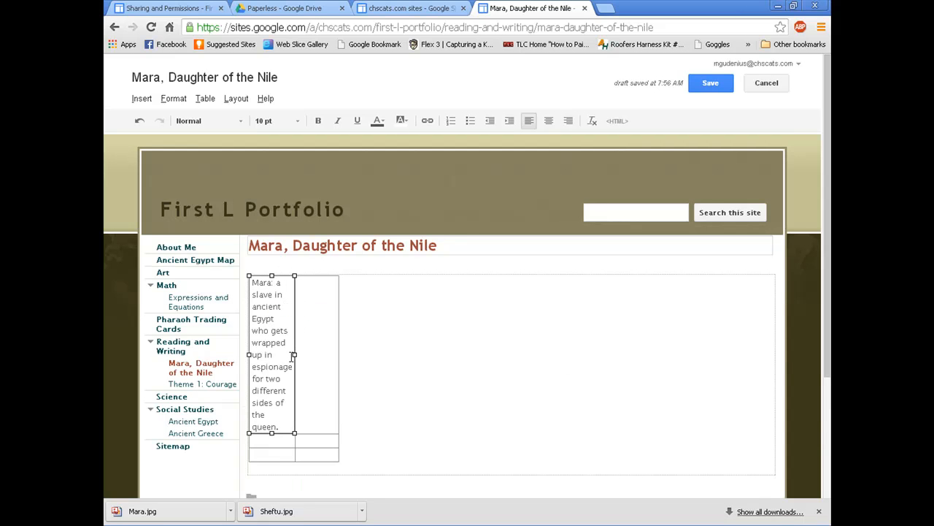
pyautogui.moveTo(294, 354); pyautogui.dragTo(738, 349)
pyautogui.click(533, 346)
pyautogui.moveTo(623, 430); pyautogui.dragTo(619, 333)
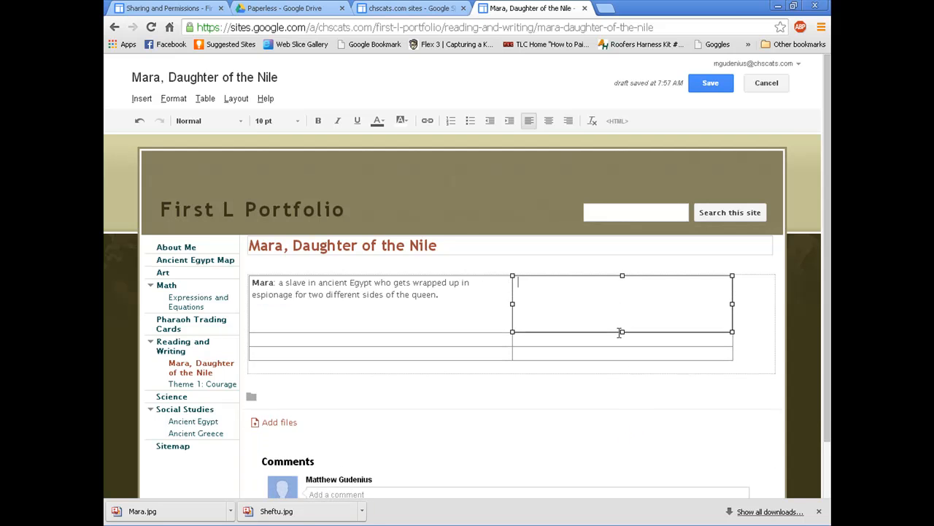
pyautogui.click(494, 314)
pyautogui.click(549, 307)
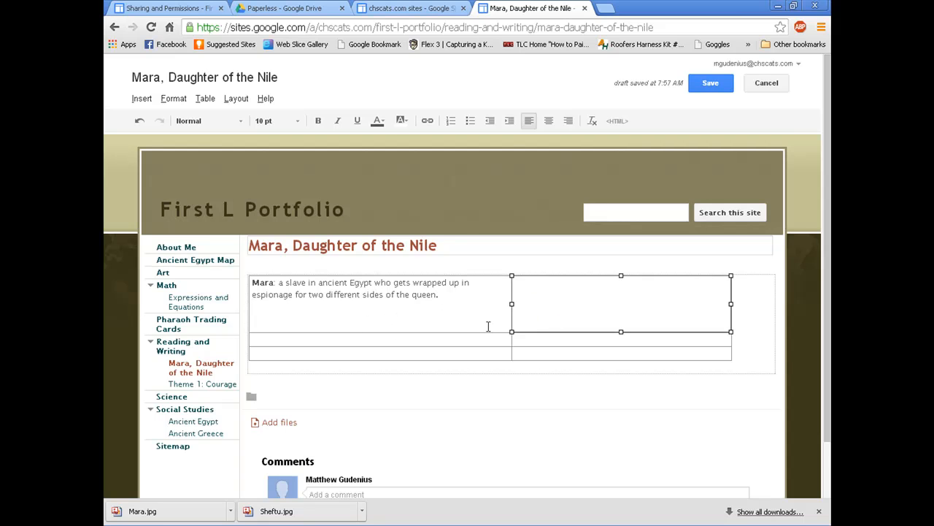
# Step: Upload Mara.jpg into the top right cell, sized small and centered
pyautogui.click(138, 98)
pyautogui.click(162, 136)
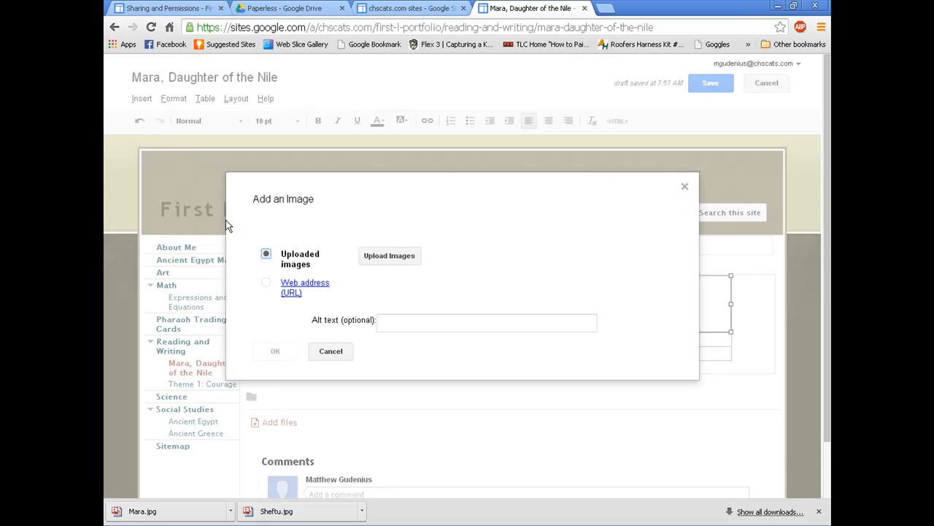
pyautogui.click(393, 253)
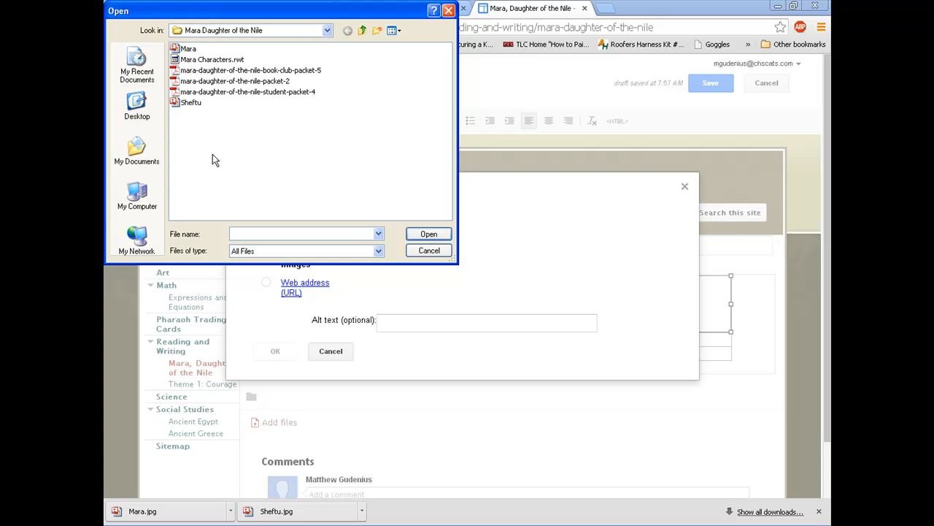
pyautogui.click(186, 33)
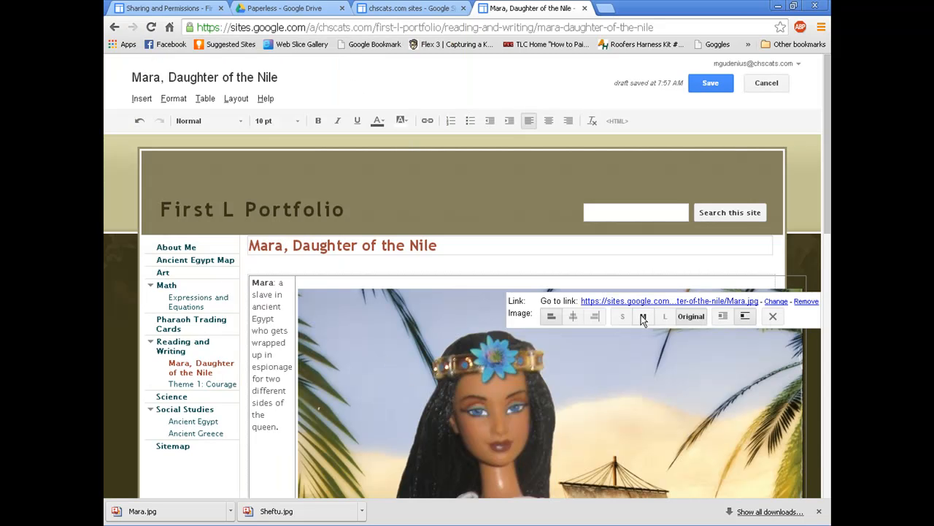
pyautogui.click(625, 316)
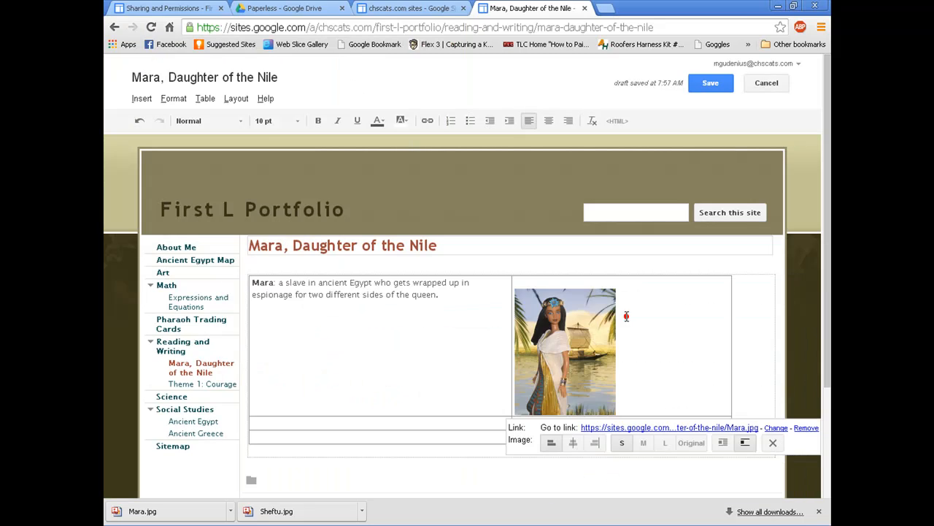
pyautogui.click(584, 275)
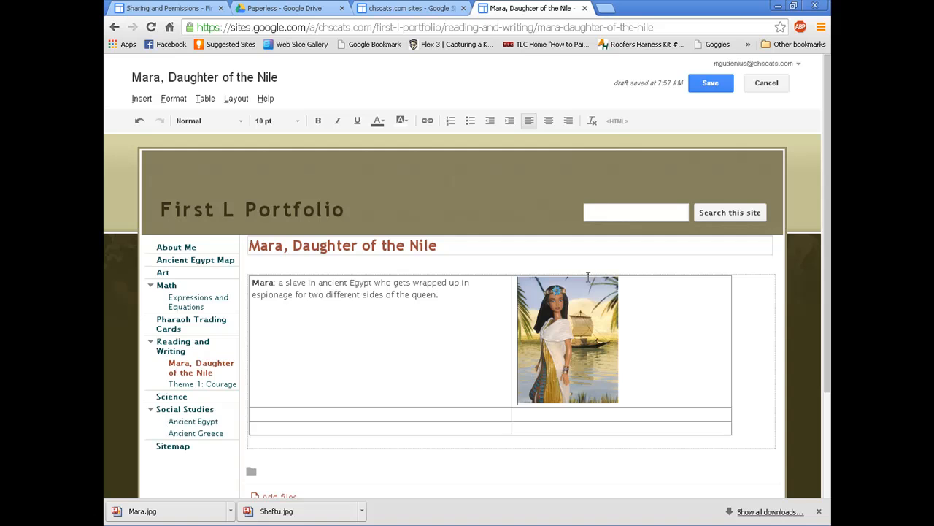
pyautogui.click(574, 332)
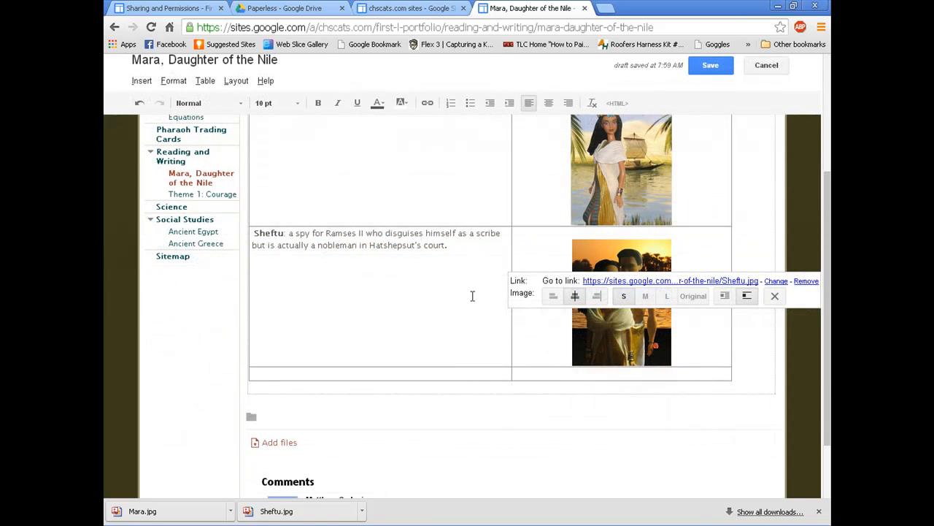
pyautogui.click(464, 291)
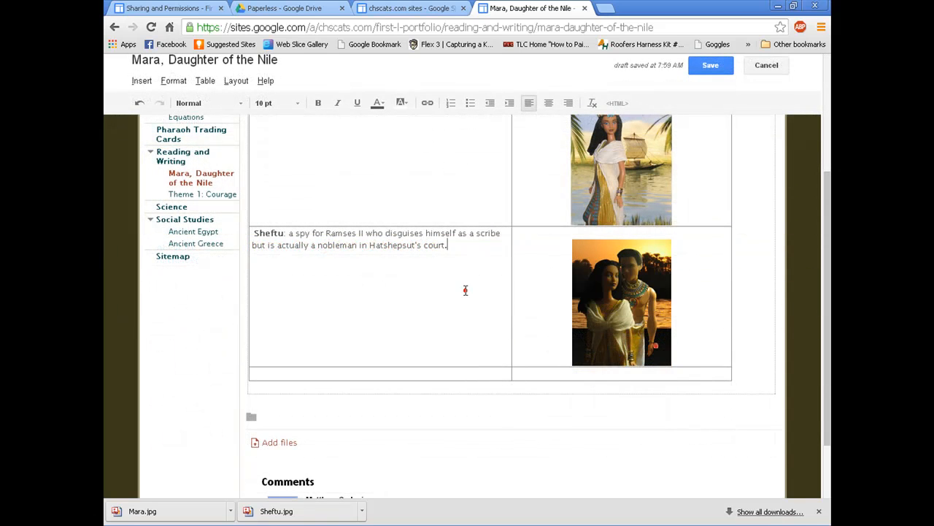